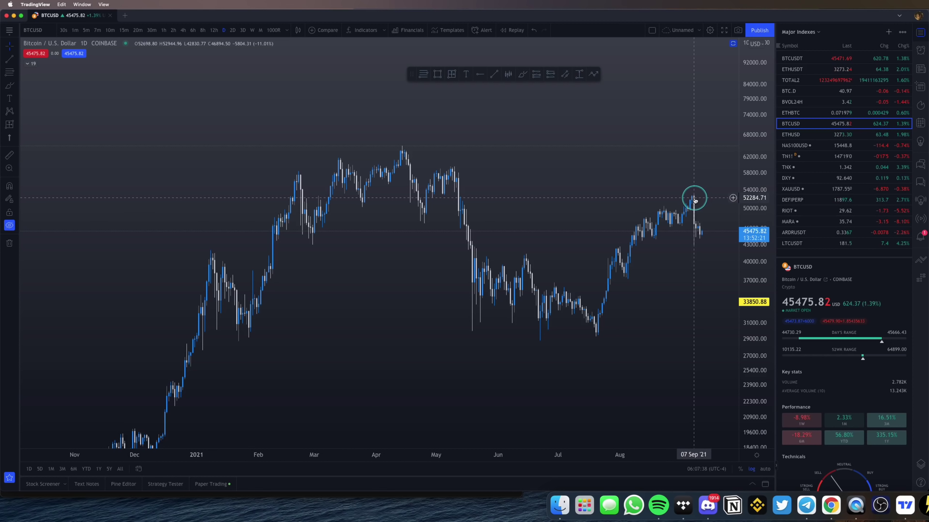
Step: Zoom around 2021 on the BTCUSD daily chart, then centre Chrome's Twitter window
scroll(533, 193, up, 3)
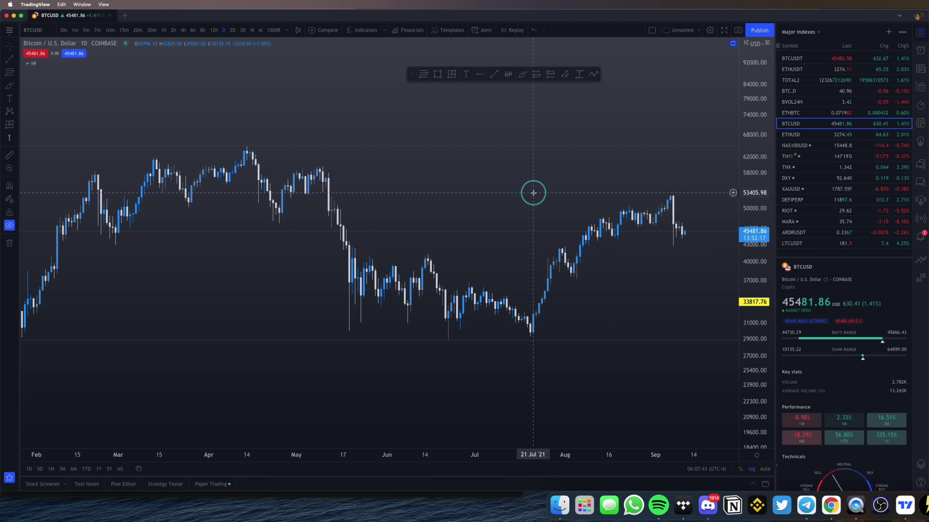
scroll(532, 192, down, 3)
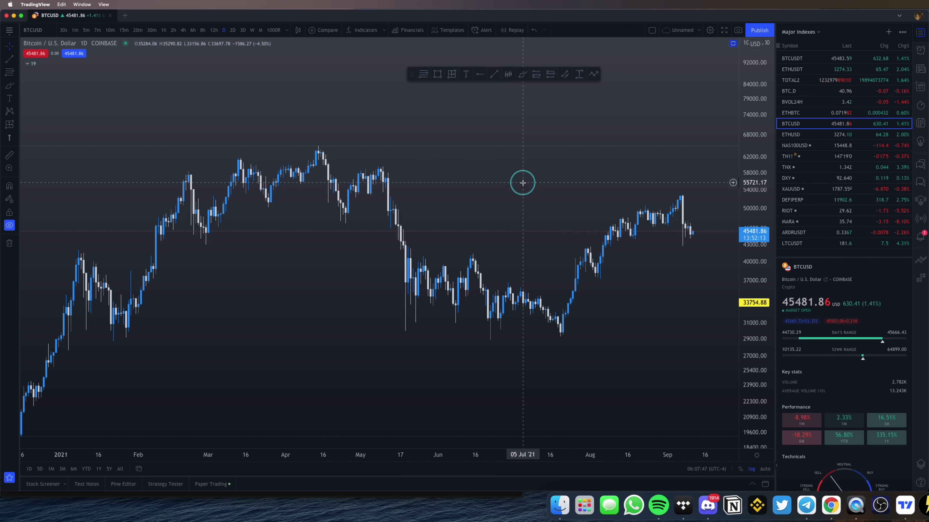
scroll(519, 168, down, 2)
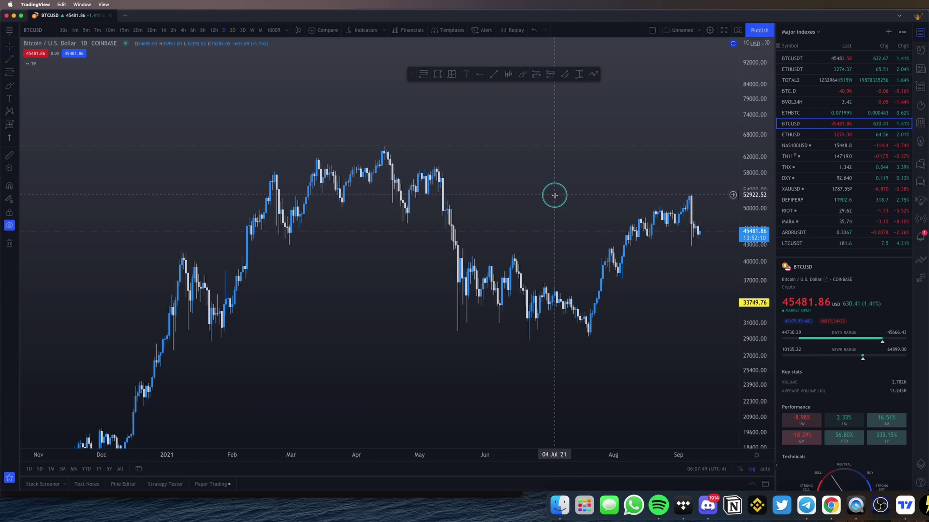
scroll(560, 185, up, 3)
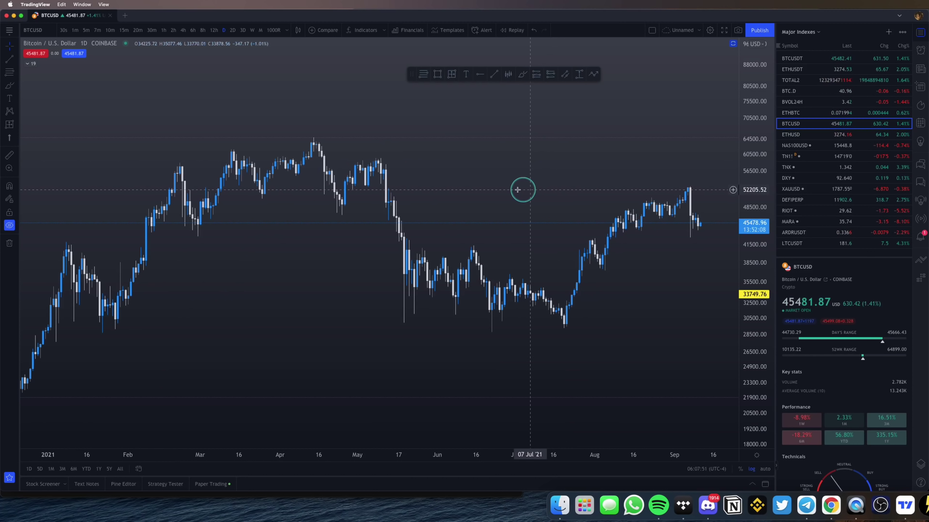
scroll(537, 192, down, 2)
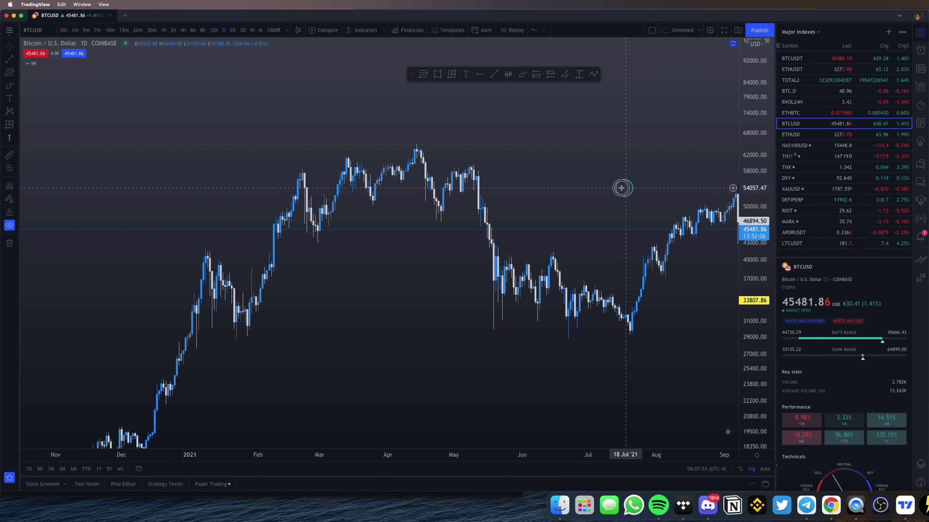
drag(622, 189, 564, 185)
click(829, 506)
drag(928, 16, 773, 17)
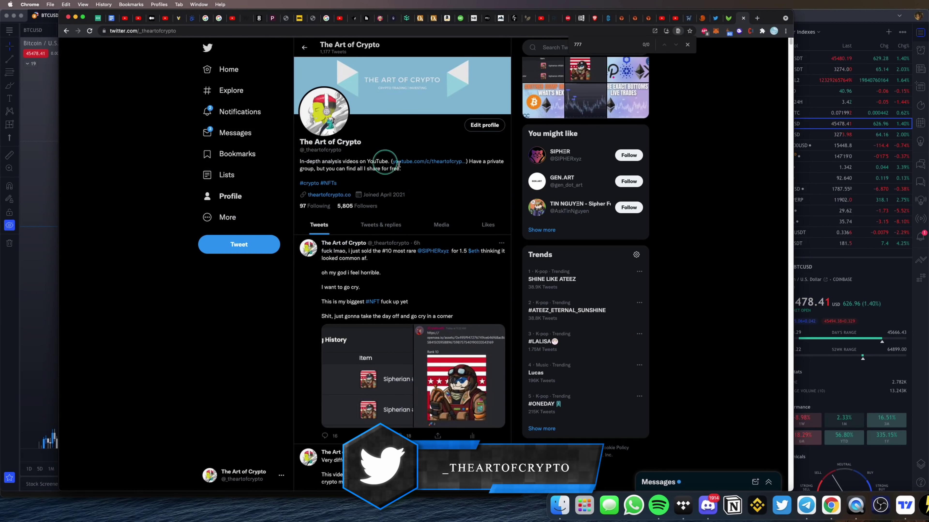
Step: Scroll down the Twitter profile timeline to the quoted Challenge Journal tweet
scroll(402, 172, down, 15)
scroll(417, 179, down, 8)
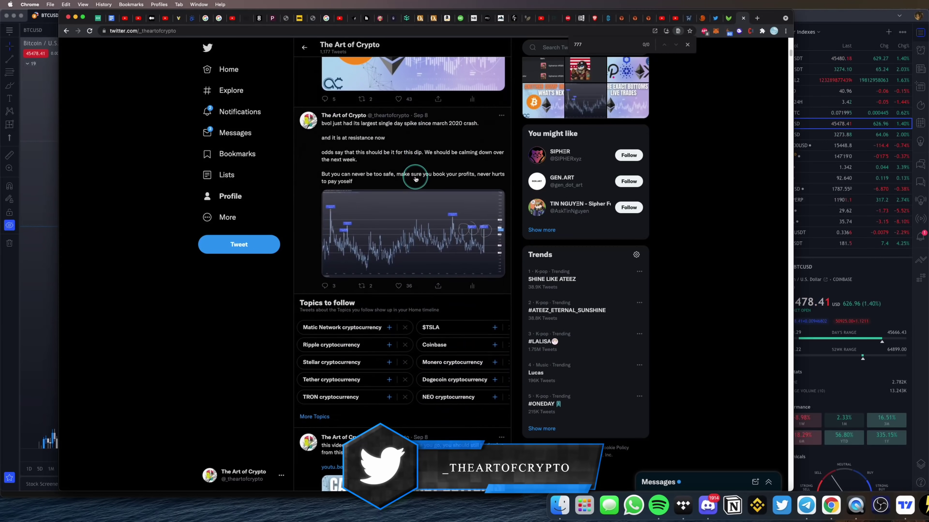
scroll(390, 165, down, 15)
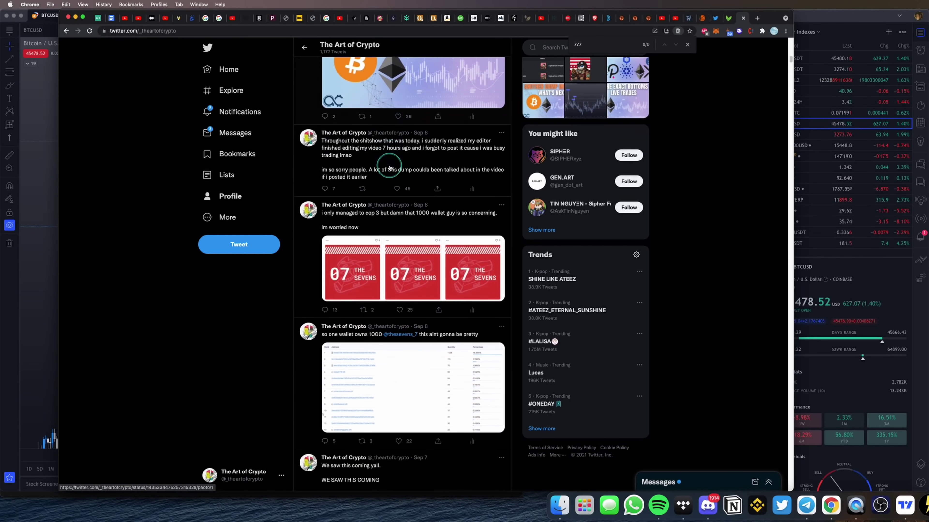
scroll(389, 166, down, 3)
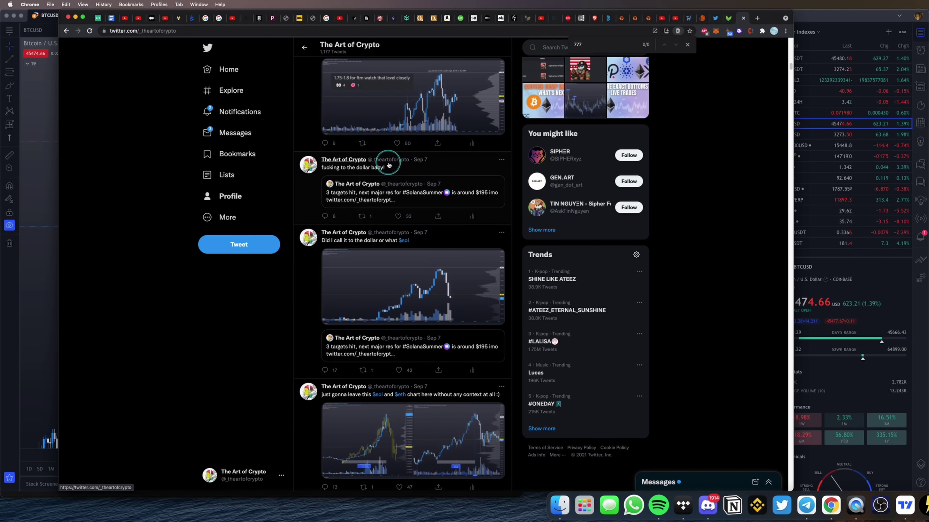
mouse_move(385, 160)
scroll(388, 165, down, 10)
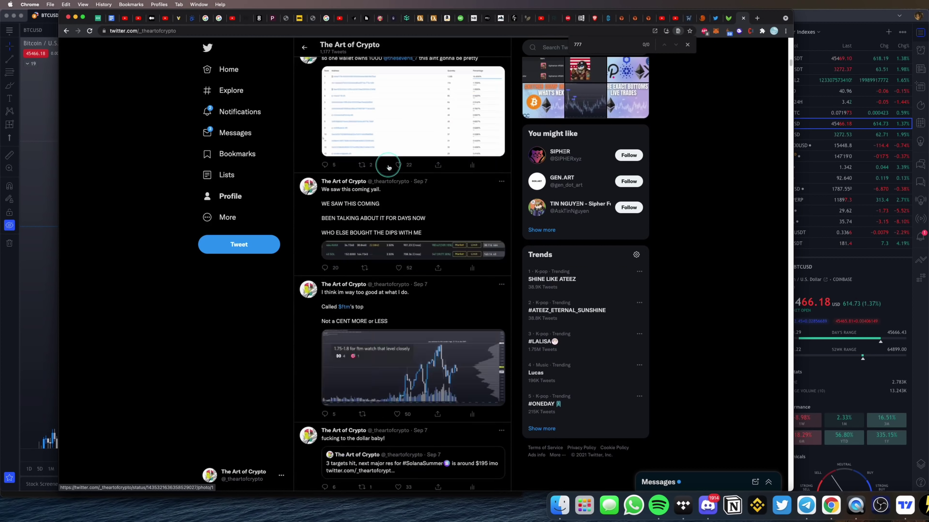
scroll(400, 204, down, 3)
scroll(395, 199, up, 4)
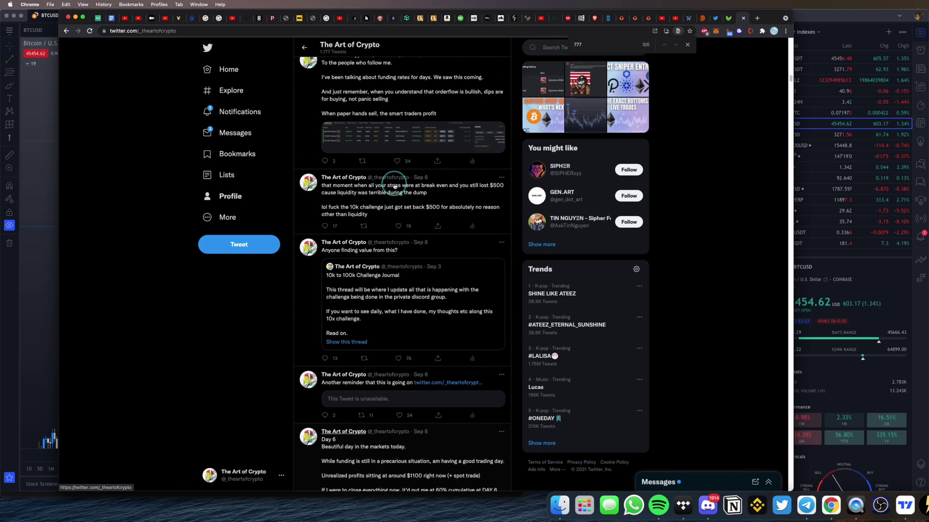
Step: Open the 10k to 100k Challenge Journal thread, dismiss the find bar and minimise Chrome
click(383, 297)
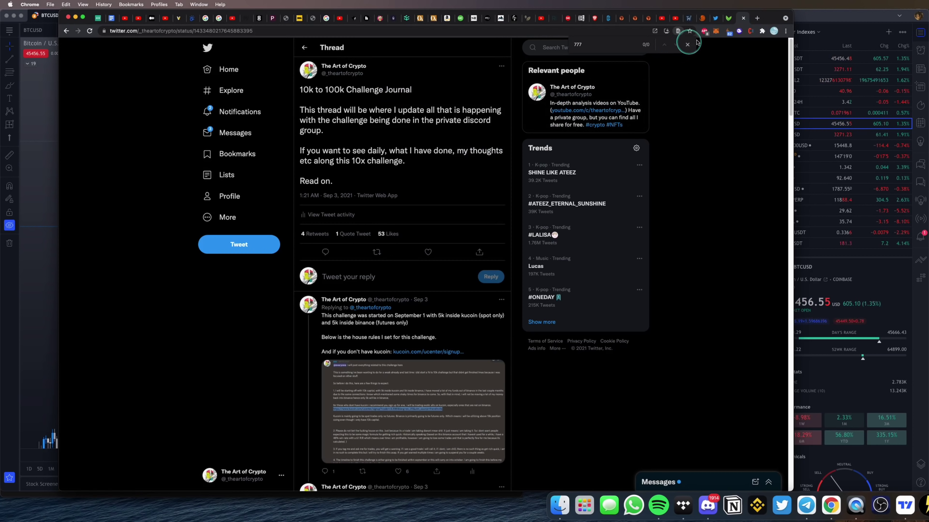
click(688, 45)
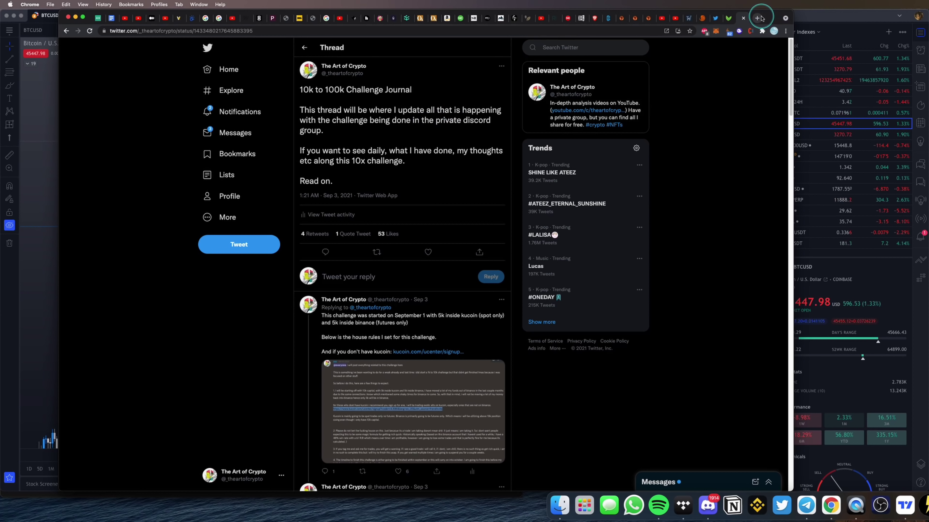
key(super+m)
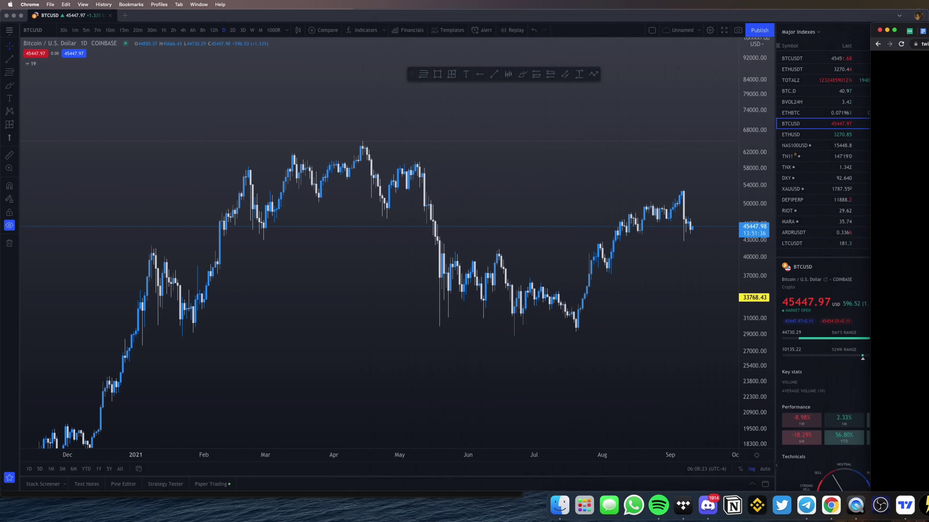
Step: Collapse the watchlist panel and show the hidden Wyckoff drawings, volume and volume profile
click(643, 147)
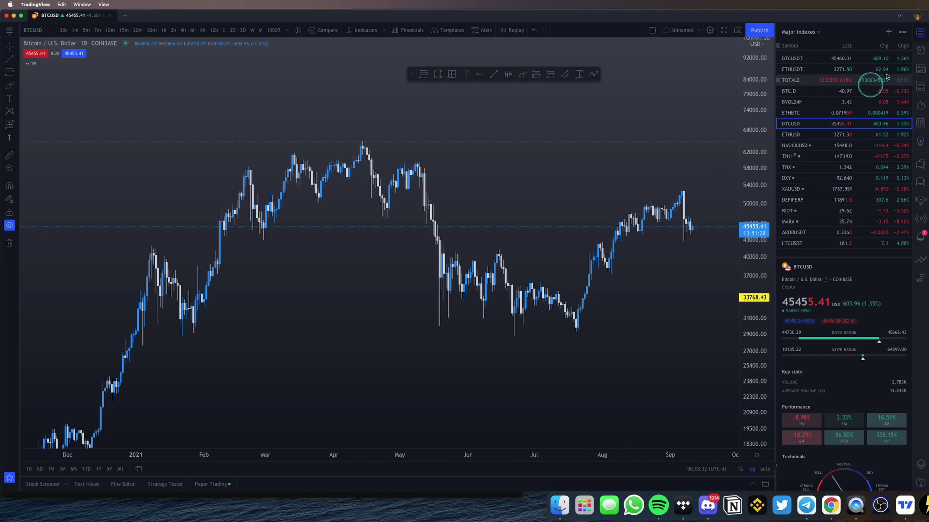
click(920, 32)
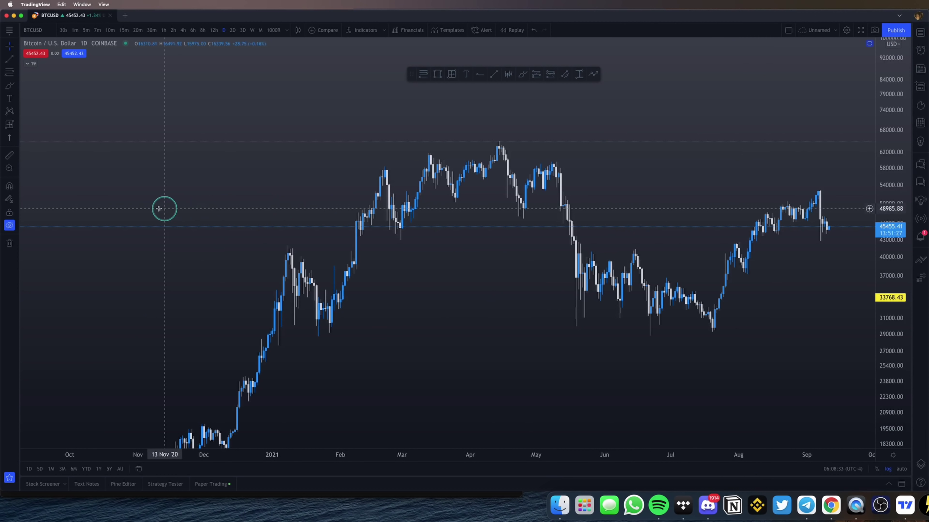
click(10, 225)
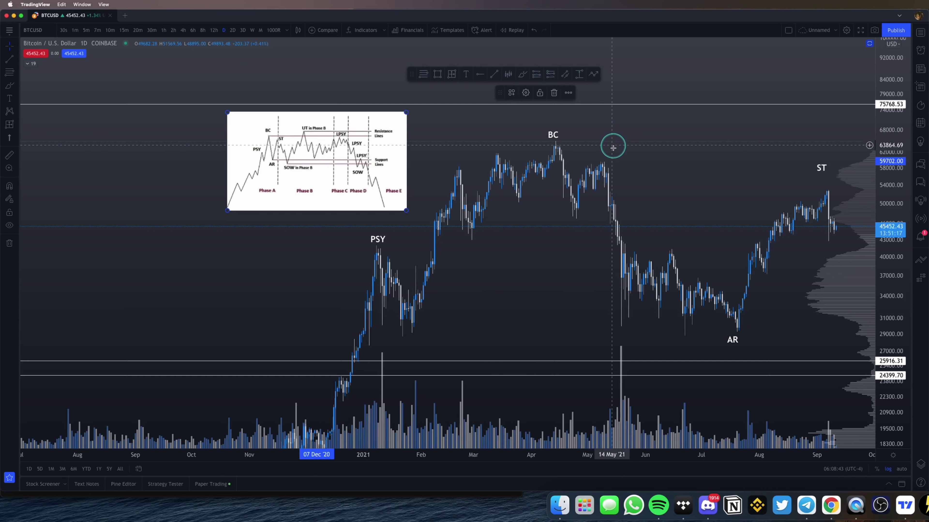
mouse_move(356, 325)
mouse_down()
mouse_move(444, 265)
mouse_move(742, 243)
mouse_up()
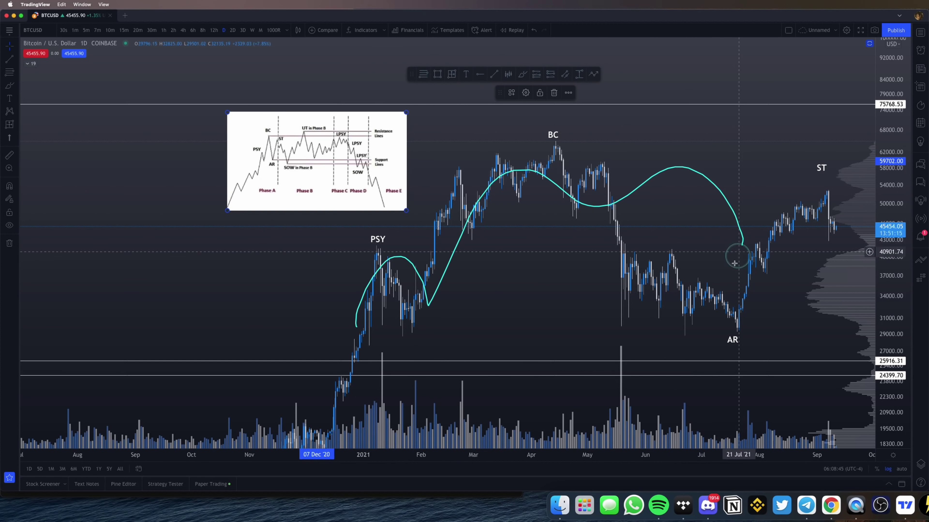
drag(615, 191, 673, 289)
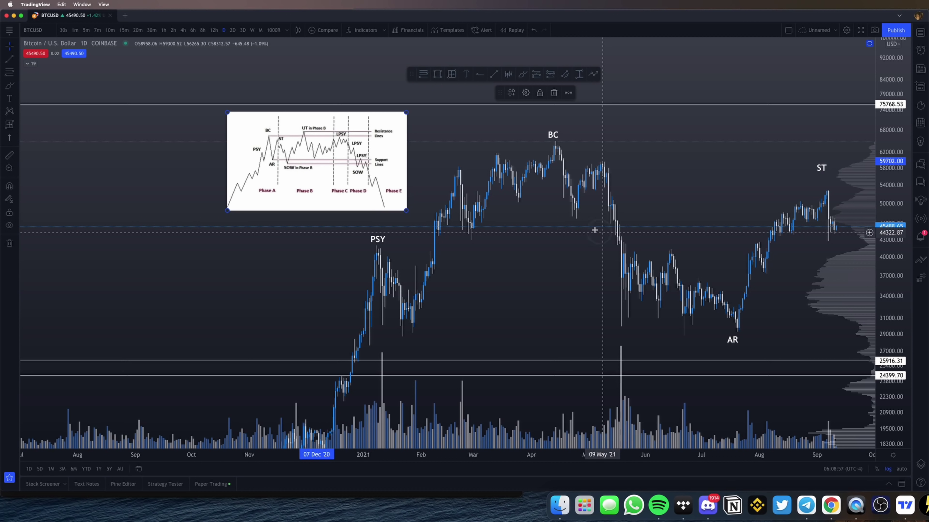
mouse_move(357, 320)
mouse_down()
mouse_move(626, 188)
mouse_move(660, 236)
mouse_up()
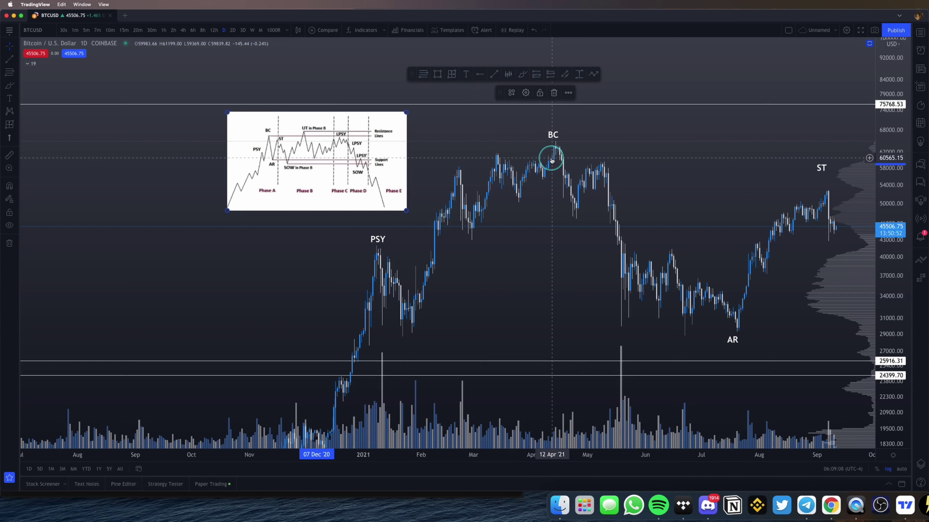
drag(354, 101, 221, 102)
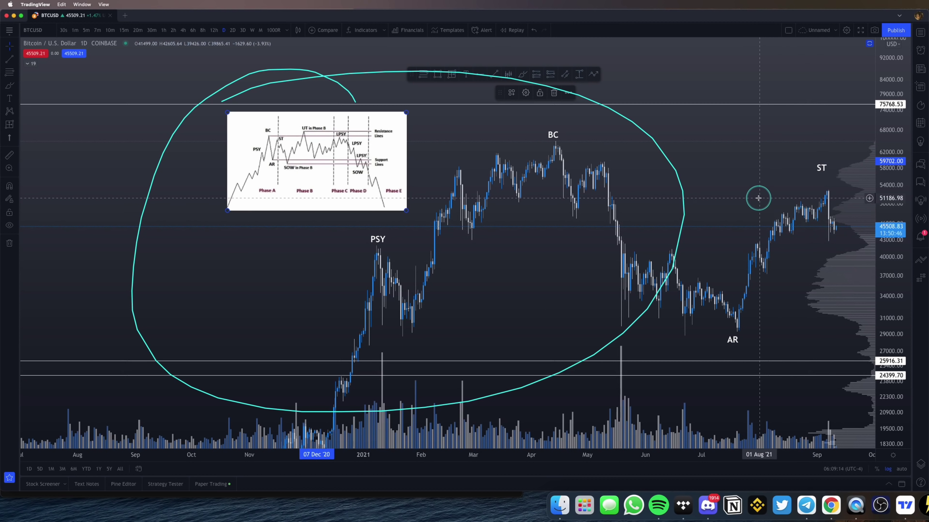
key(Escape)
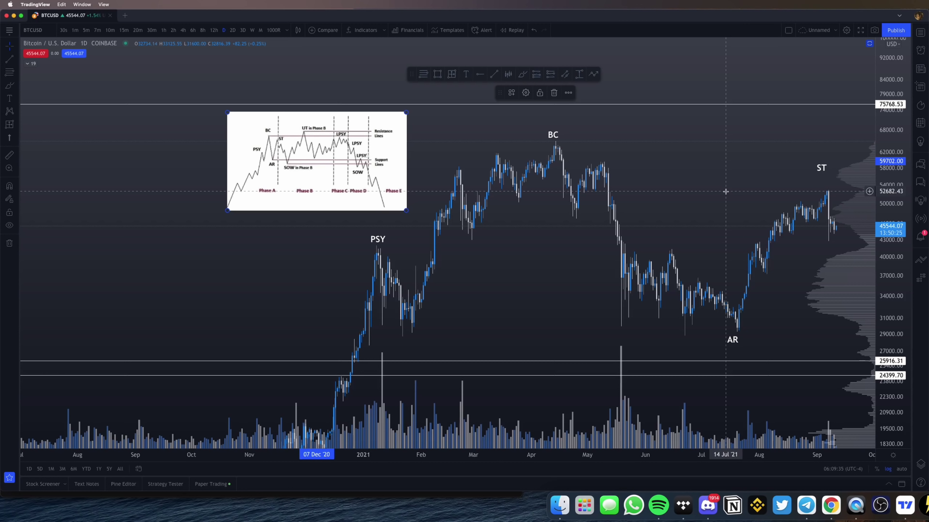
scroll(702, 186, right, 2)
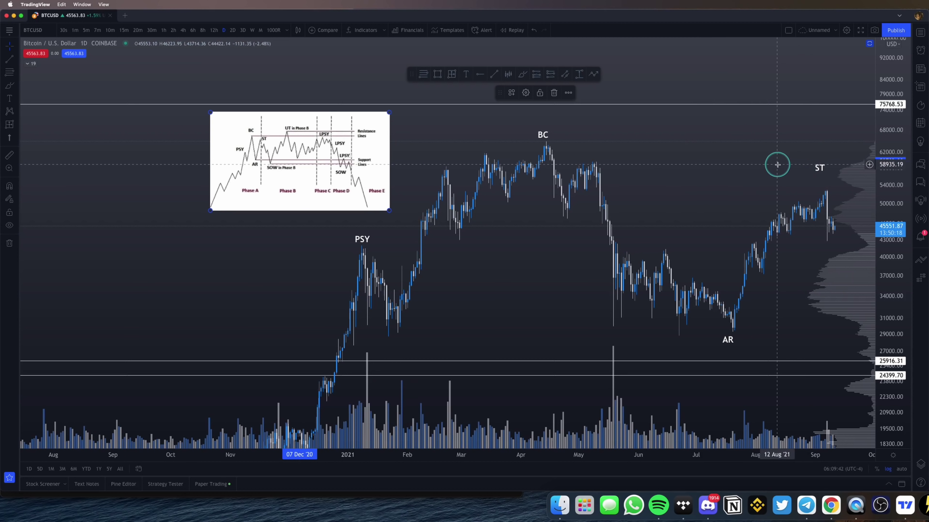
drag(702, 118, 596, 266)
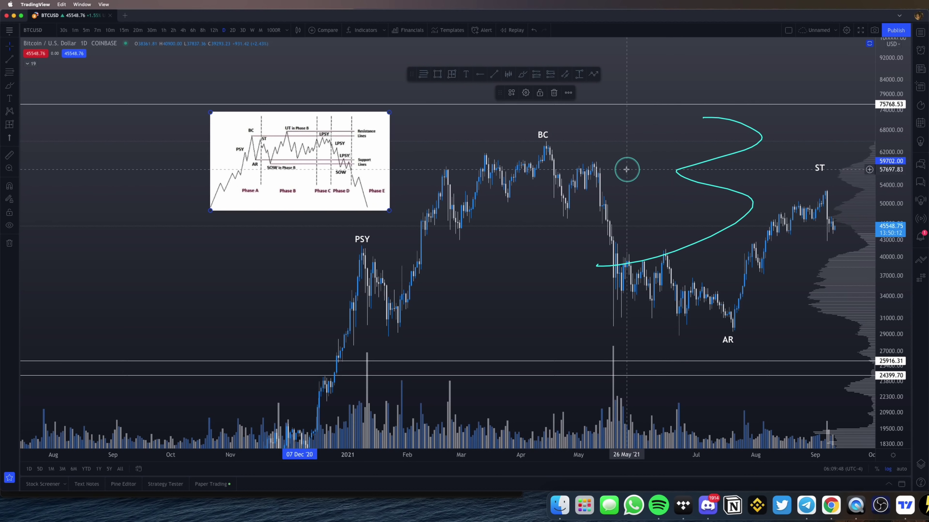
mouse_move(219, 201)
mouse_down()
mouse_move(303, 144)
mouse_move(426, 203)
mouse_up()
key(ctrl)
drag(239, 124, 92, 80)
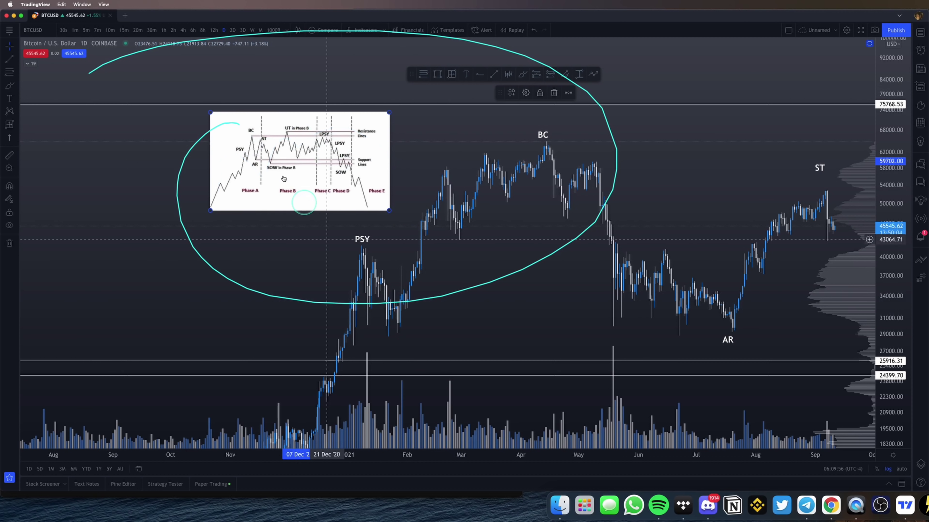
drag(240, 143, 227, 147)
drag(401, 233, 354, 228)
drag(241, 121, 245, 117)
mouse_move(437, 164)
mouse_down()
mouse_move(444, 146)
mouse_move(424, 161)
mouse_move(512, 147)
mouse_move(453, 149)
mouse_up()
mouse_move(555, 132)
mouse_down()
mouse_move(521, 137)
mouse_move(553, 138)
mouse_up()
drag(862, 159, 815, 140)
mouse_move(740, 293)
mouse_down()
mouse_move(772, 346)
mouse_move(738, 307)
mouse_up()
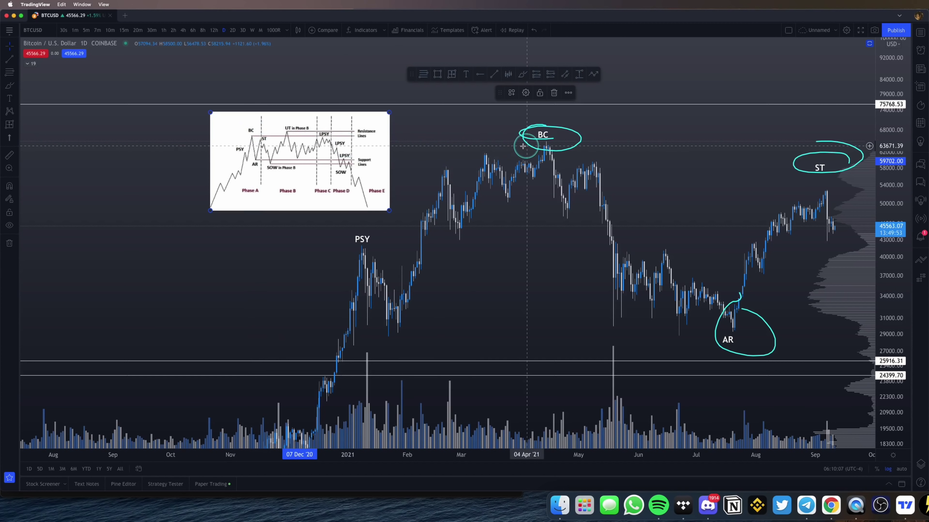
drag(460, 154, 461, 167)
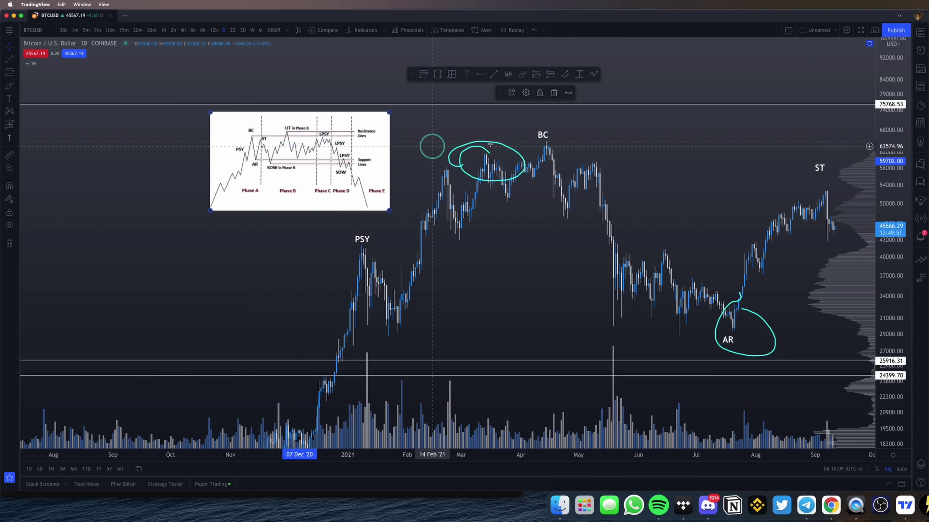
drag(538, 147, 538, 149)
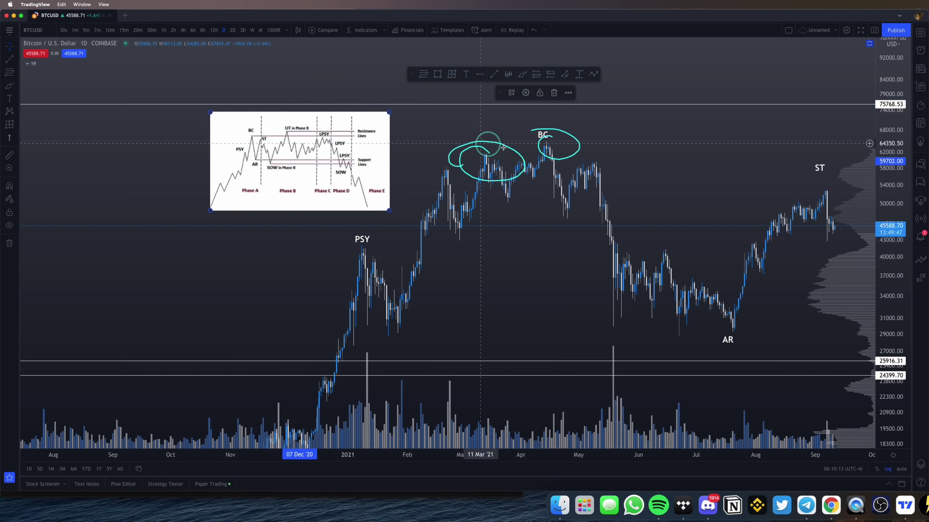
mouse_move(548, 147)
mouse_down()
mouse_move(621, 277)
mouse_move(705, 249)
mouse_up()
mouse_move(544, 151)
mouse_down()
mouse_move(566, 182)
mouse_move(575, 228)
mouse_move(565, 192)
mouse_move(607, 167)
mouse_up()
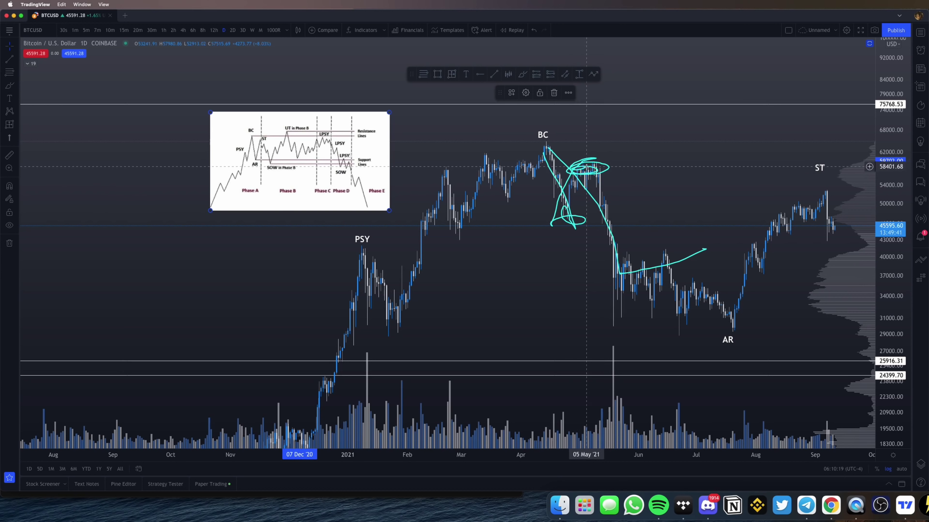
mouse_move(596, 212)
mouse_down()
mouse_move(619, 293)
mouse_move(736, 314)
mouse_move(816, 193)
mouse_move(847, 62)
mouse_up()
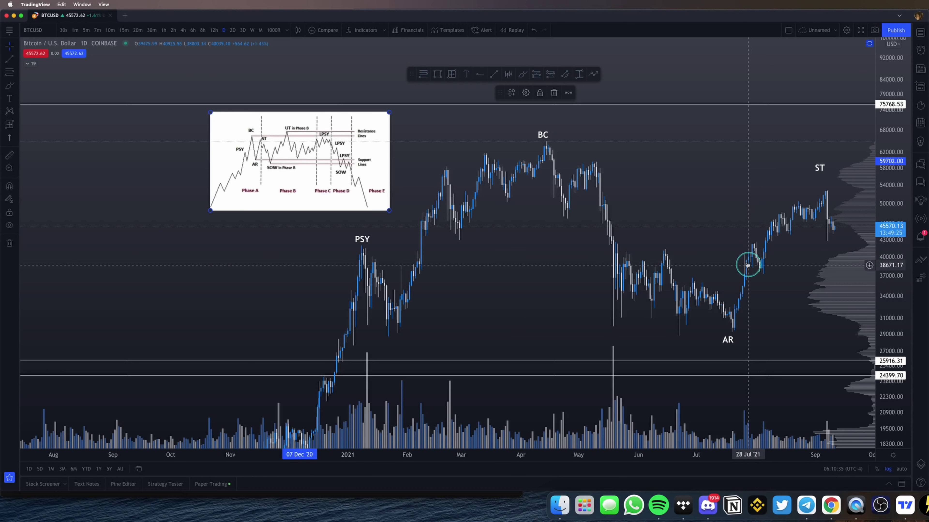
scroll(735, 261, up, 5)
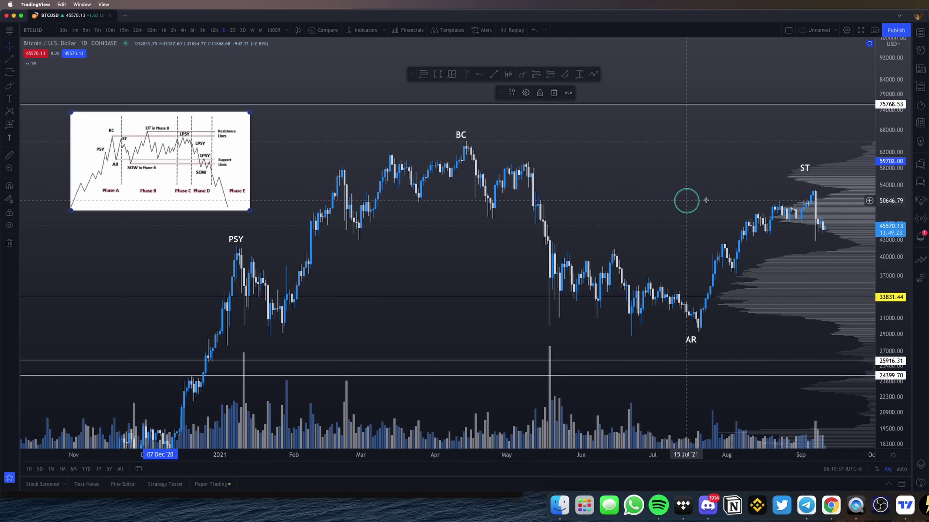
Step: Move the Wyckoff schematic right and sketch cyan marks around the May–August range and August rally
drag(224, 164, 286, 157)
mouse_move(575, 256)
mouse_down()
mouse_move(720, 332)
mouse_move(577, 307)
mouse_move(565, 280)
mouse_move(731, 262)
mouse_move(508, 327)
mouse_move(532, 249)
mouse_move(578, 248)
mouse_up()
mouse_move(699, 317)
mouse_down()
mouse_move(707, 273)
mouse_move(755, 214)
mouse_move(782, 200)
mouse_move(811, 209)
mouse_up()
mouse_move(726, 239)
mouse_down()
mouse_move(715, 261)
mouse_move(711, 240)
mouse_up()
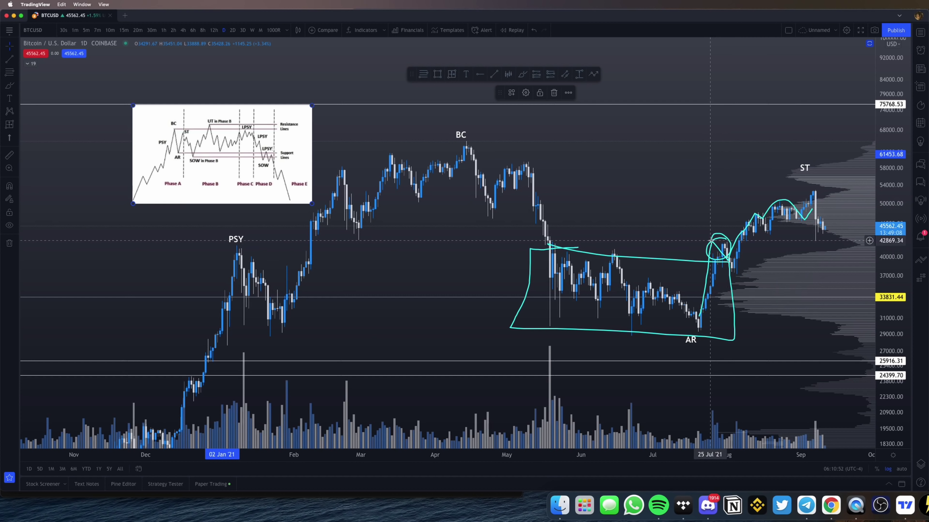
mouse_move(782, 196)
mouse_down()
mouse_move(756, 214)
mouse_move(775, 198)
mouse_move(798, 249)
mouse_up()
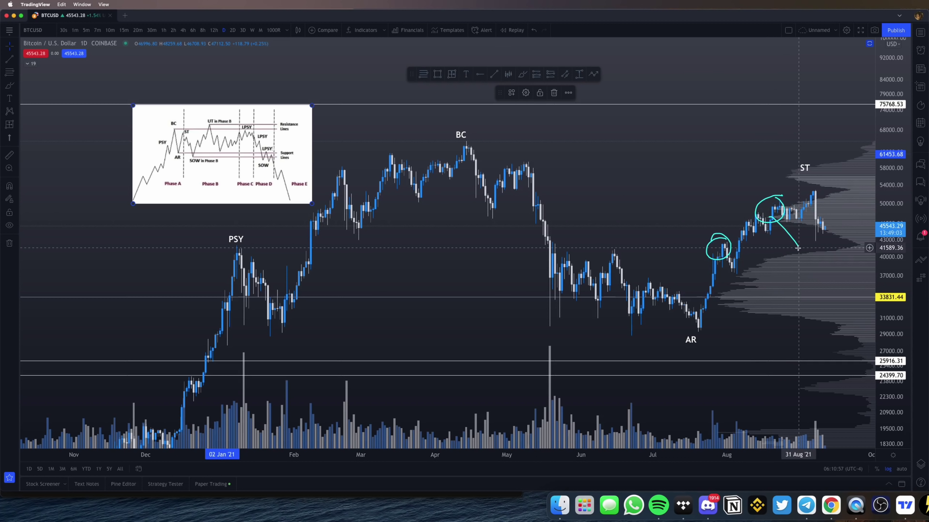
mouse_move(197, 261)
mouse_down()
mouse_move(589, 113)
mouse_move(549, 257)
mouse_move(270, 332)
mouse_move(204, 261)
mouse_up()
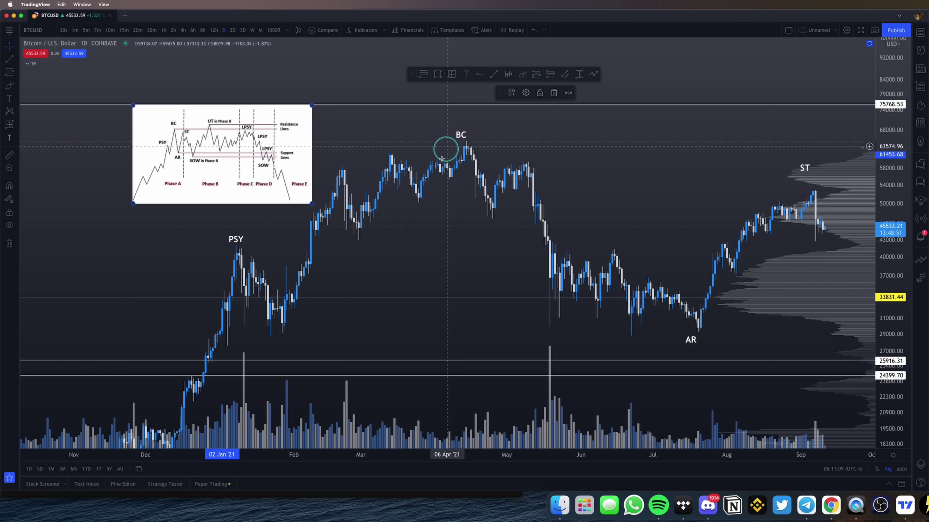
Step: Sketch marks around the PSY–BC rally, the price readout and UT on the schematic
mouse_move(232, 270)
mouse_down()
mouse_move(549, 162)
mouse_move(223, 266)
mouse_move(225, 257)
mouse_up()
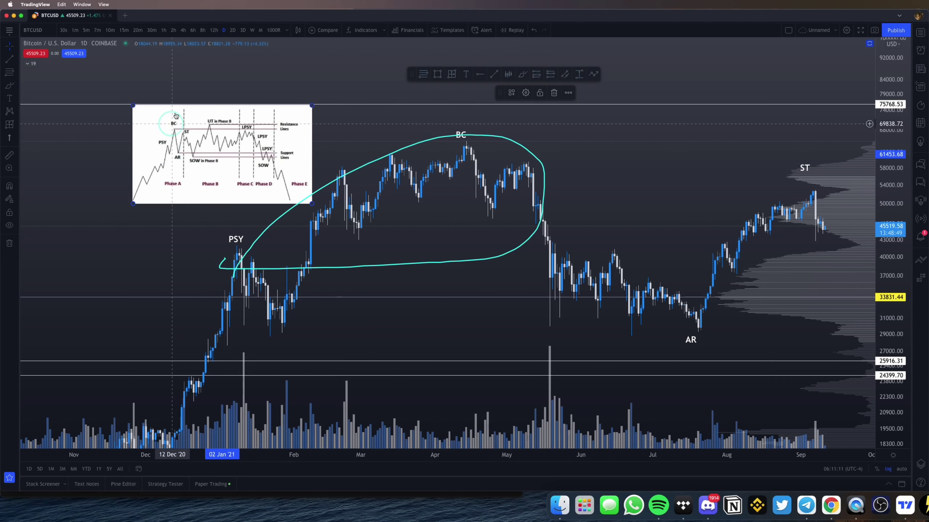
drag(83, 21, 90, 18)
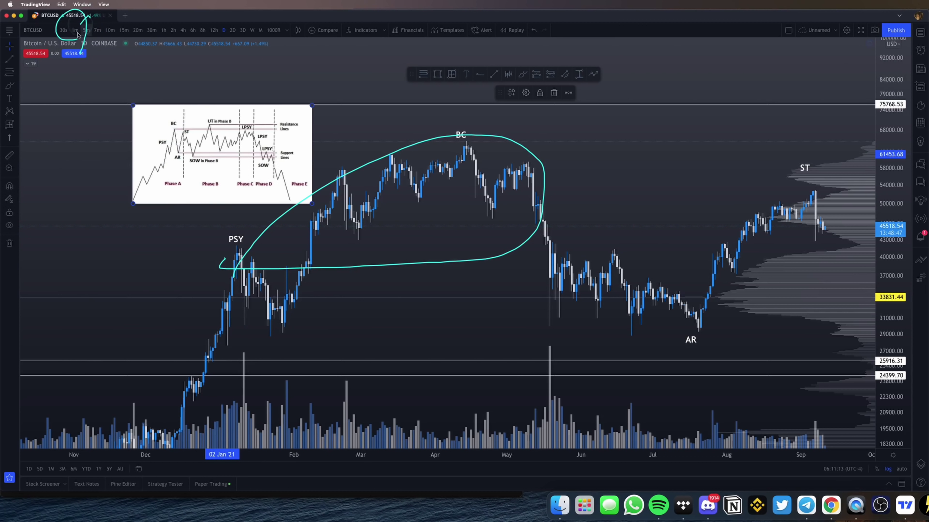
mouse_move(156, 27)
mouse_down()
mouse_move(219, 62)
mouse_move(349, 48)
mouse_up()
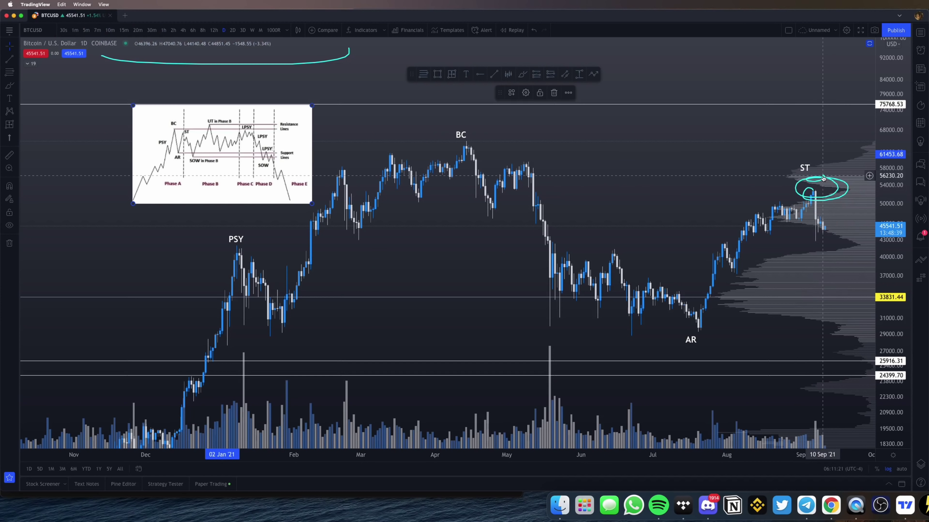
mouse_move(205, 108)
mouse_down()
mouse_move(239, 114)
mouse_move(239, 133)
mouse_move(343, 189)
mouse_up()
mouse_move(814, 199)
mouse_down()
mouse_move(828, 250)
mouse_move(832, 219)
mouse_move(850, 202)
mouse_up()
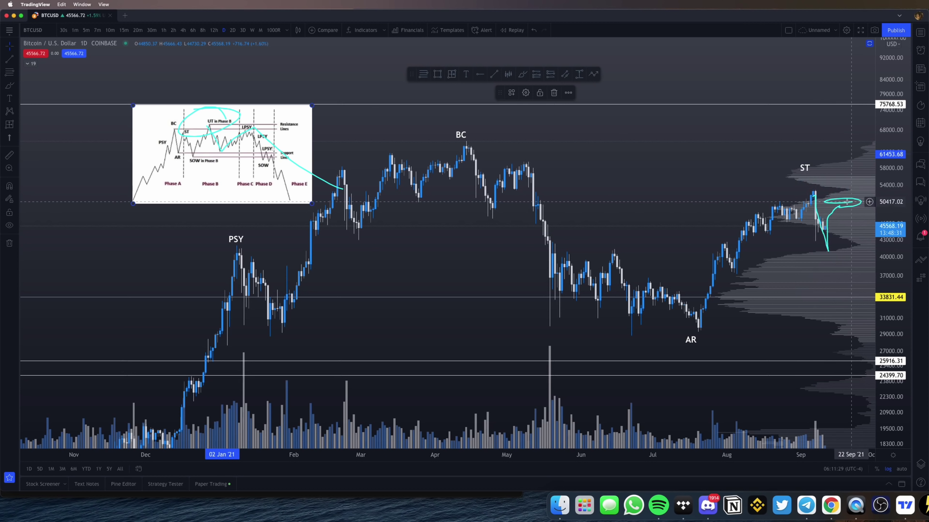
Step: Add a horizontal level at 50264.43 just beneath the ST peak
key(ctrl)
key(alt+h)
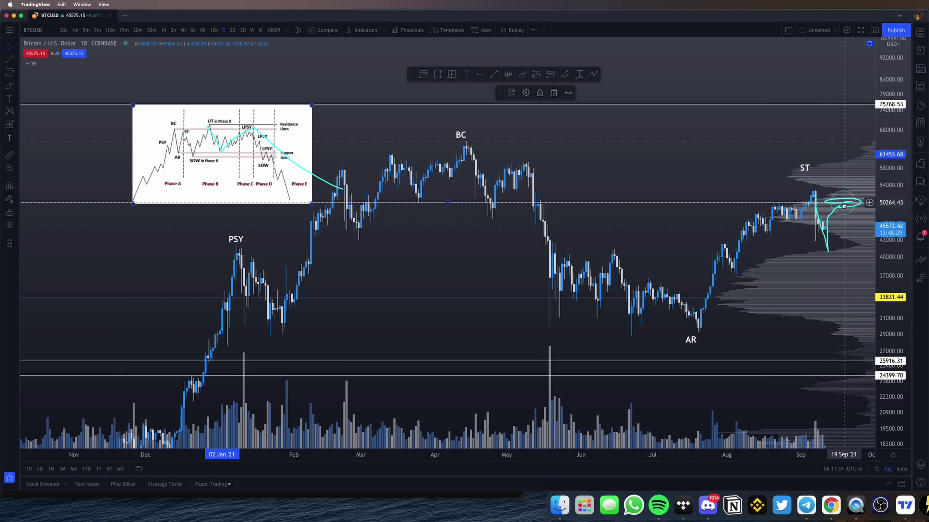
key(alt)
Step: Sketch price returning to the new level, circle the BC peak, then bring Discord forward
mouse_move(821, 226)
mouse_down()
mouse_move(839, 201)
mouse_move(869, 314)
mouse_up()
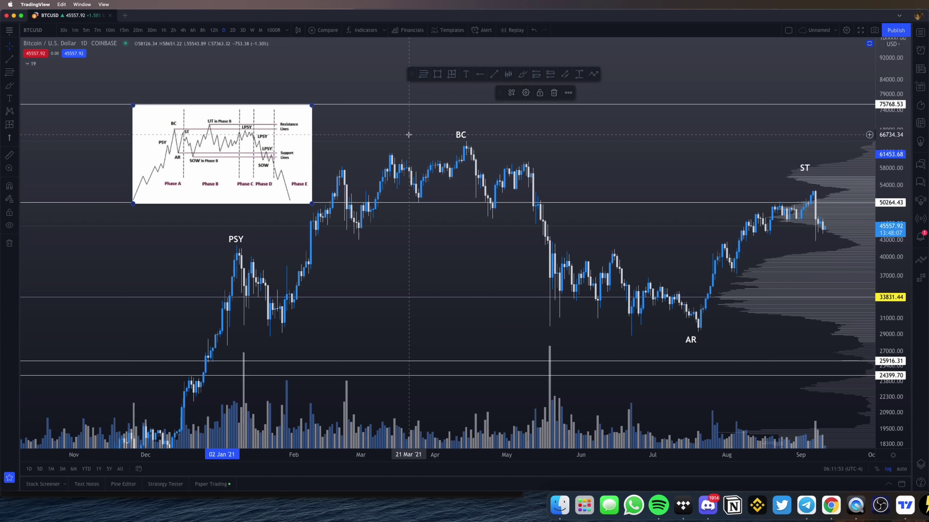
mouse_move(503, 156)
mouse_down()
mouse_move(416, 165)
mouse_move(484, 118)
mouse_up()
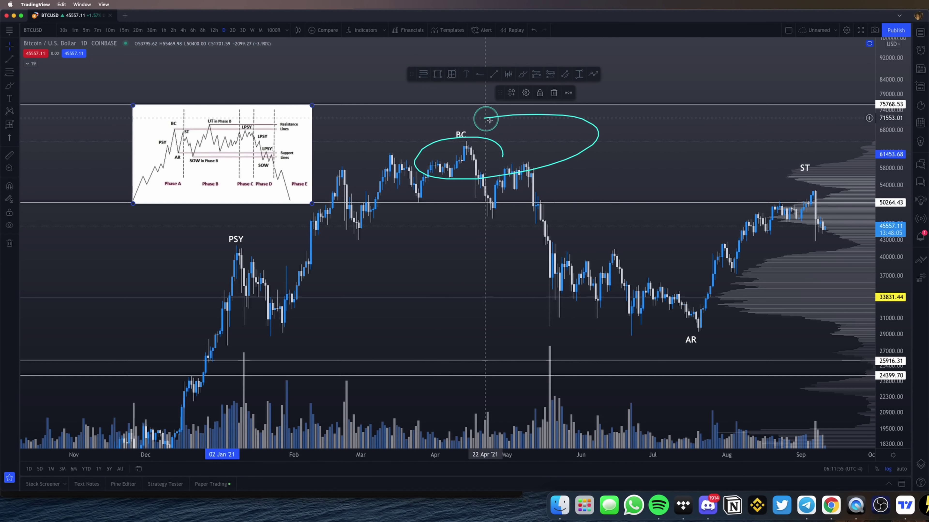
mouse_move(814, 190)
mouse_down()
mouse_move(812, 211)
mouse_move(775, 180)
mouse_up()
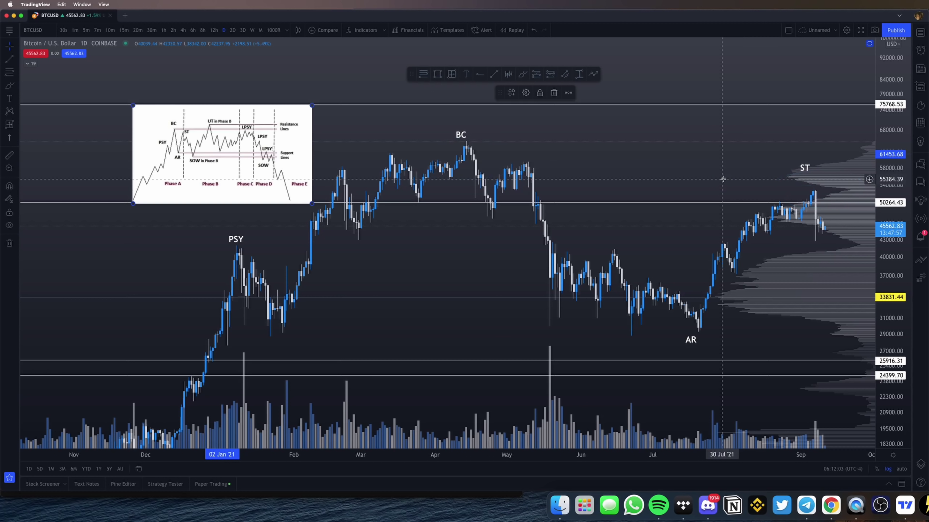
click(724, 179)
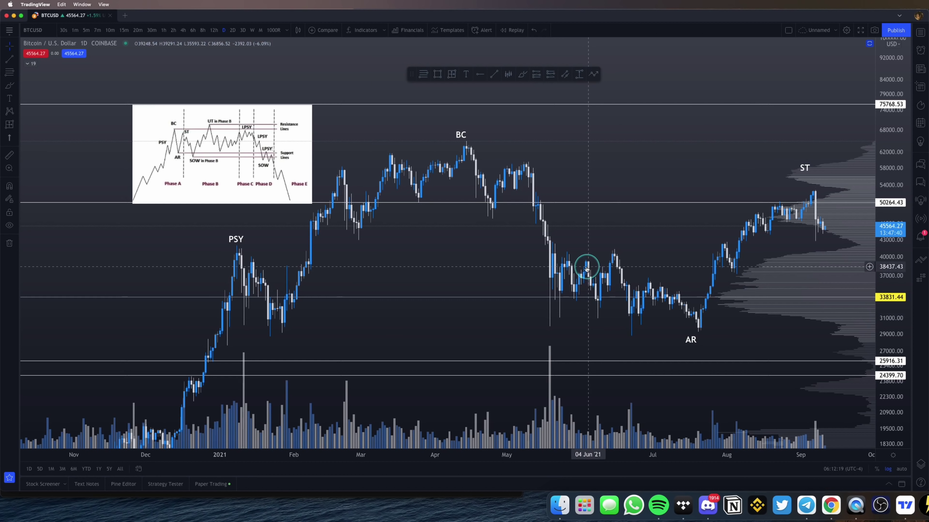
click(707, 505)
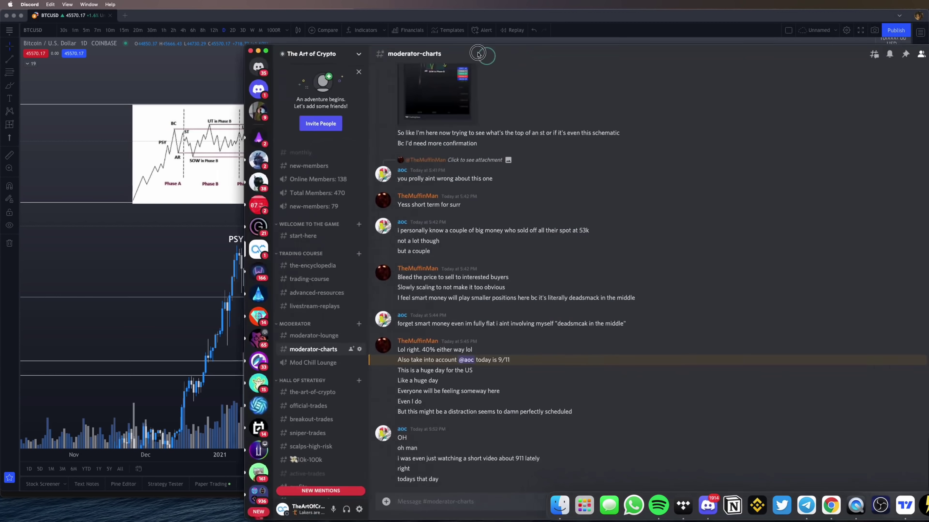
Step: Scroll back in #moderator-charts to the shared TradingView chart link and Wyckoff schematic image
scroll(484, 225, up, 8)
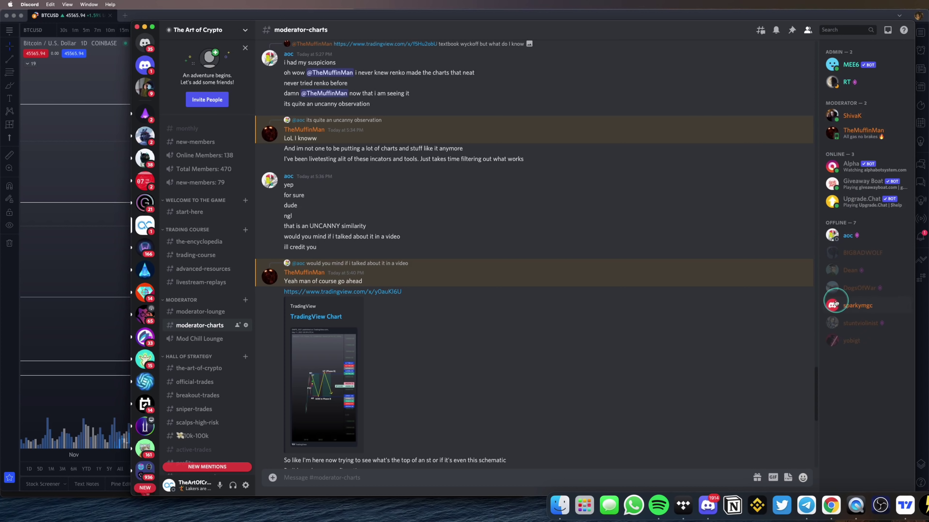
scroll(443, 231, up, 5)
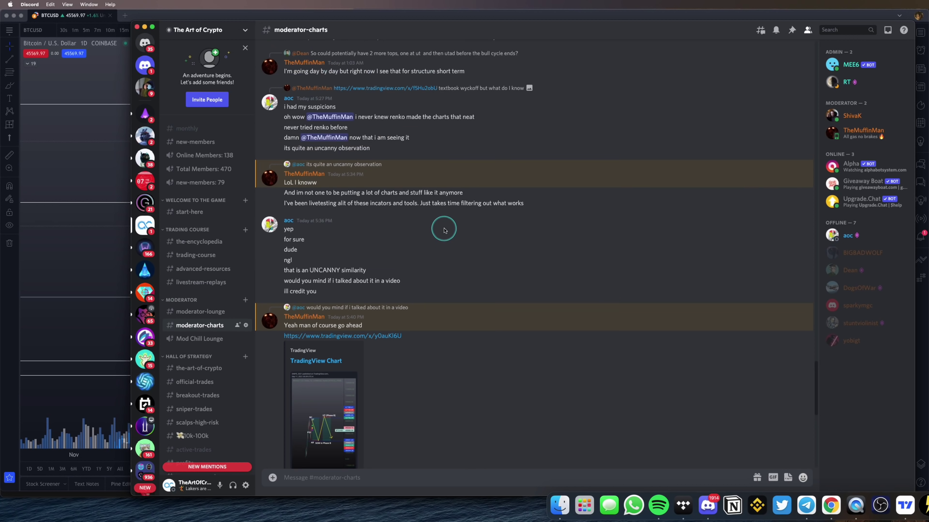
scroll(444, 229, up, 6)
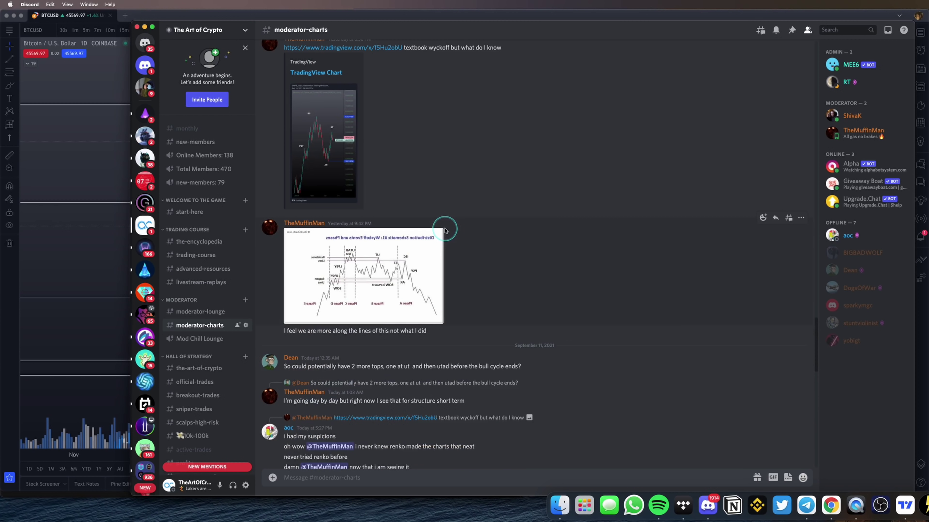
scroll(446, 217, up, 1)
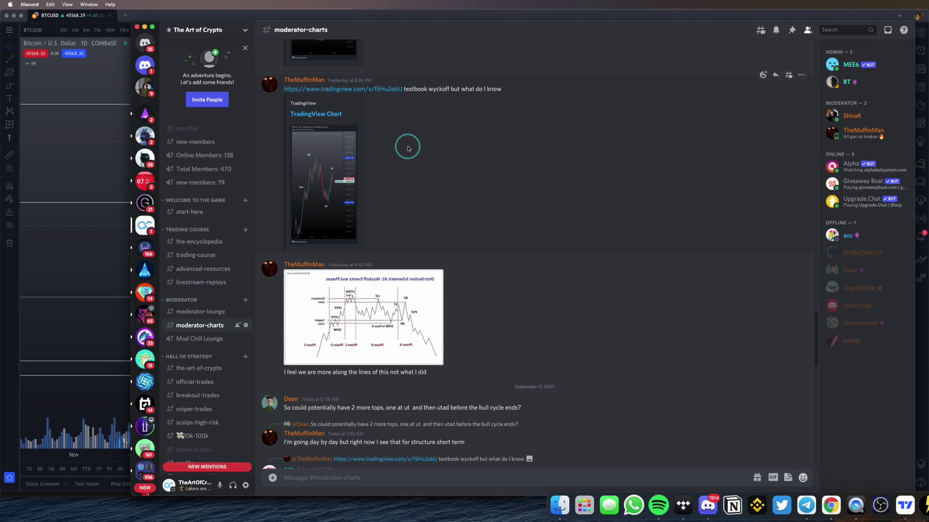
scroll(457, 177, up, 2)
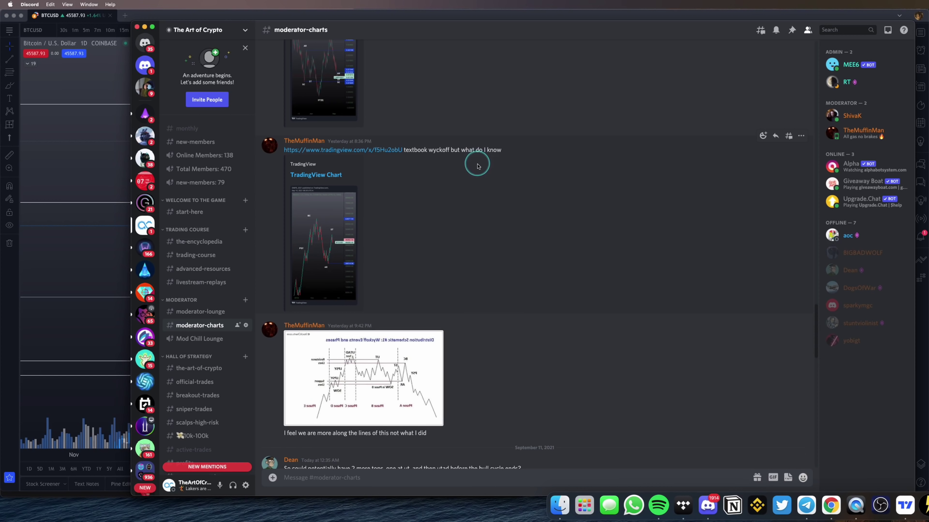
scroll(478, 165, up, 2)
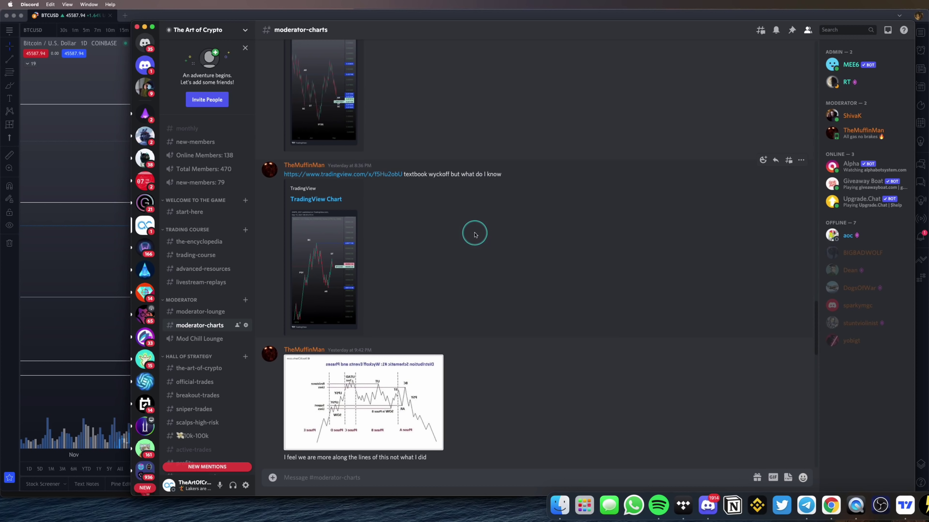
scroll(475, 234, down, 1)
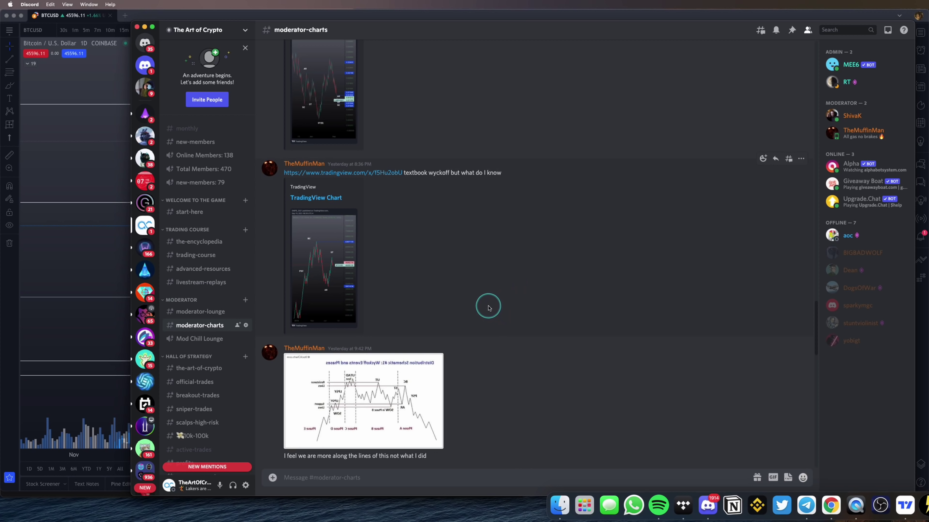
Step: Enlarge the shared Wyckoff schematic in Discord, then move Discord aside to bring the chart forward
scroll(451, 331, down, 6)
click(441, 309)
drag(406, 157, 569, 173)
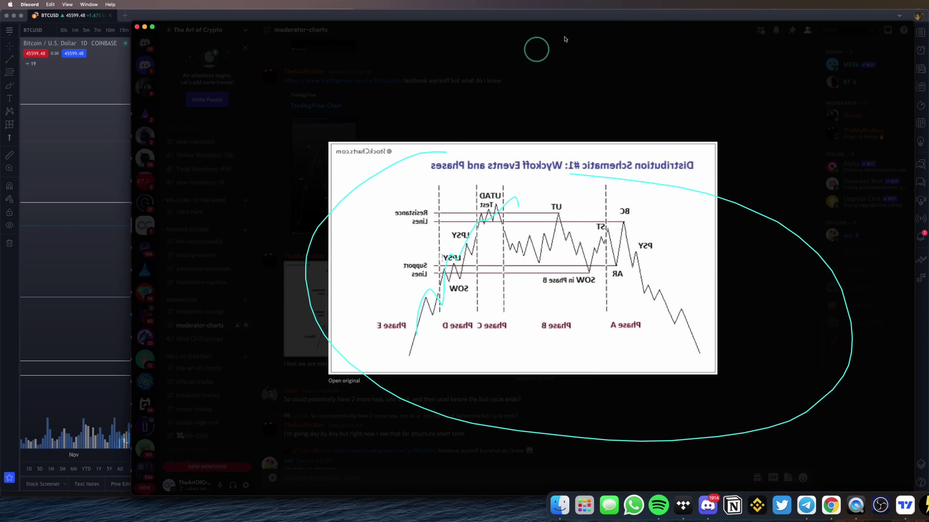
mouse_move(592, 19)
mouse_down()
mouse_move(823, 16)
mouse_move(774, 16)
mouse_up()
click(218, 264)
Step: Move the existing schematic image up and left on the TradingView chart
scroll(601, 176, right, 6)
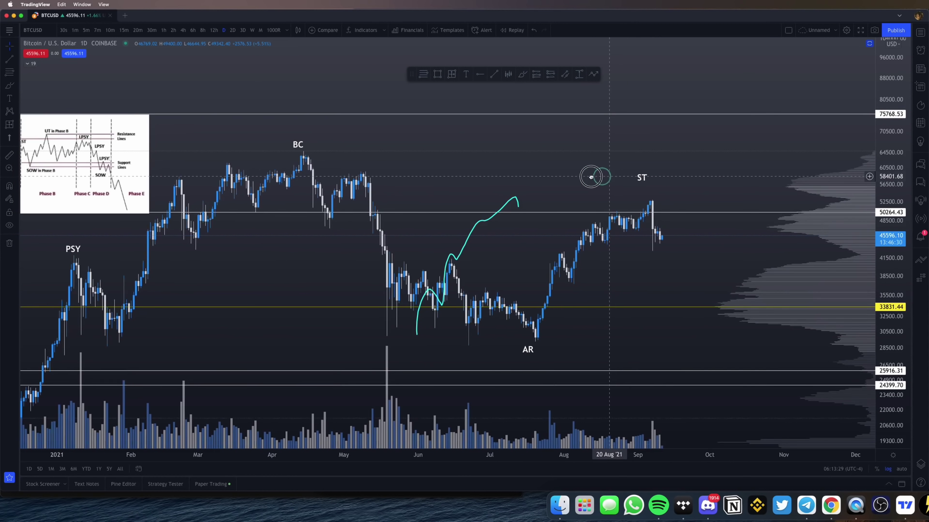
scroll(675, 162, down, 4)
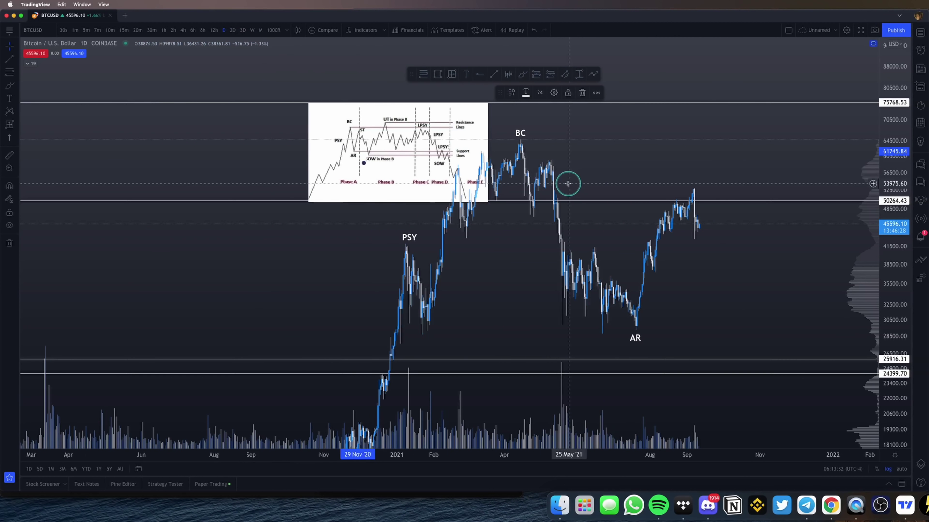
scroll(565, 185, up, 2)
drag(314, 161, 224, 156)
Step: Copy the Wyckoff image from Discord and paste it onto the chart, removing stray link text
key(super+Tab)
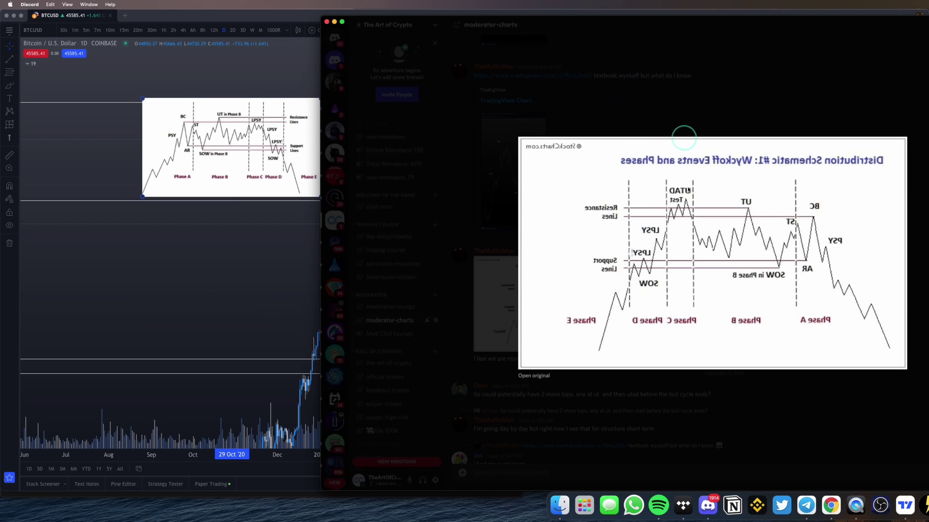
right_click(625, 299)
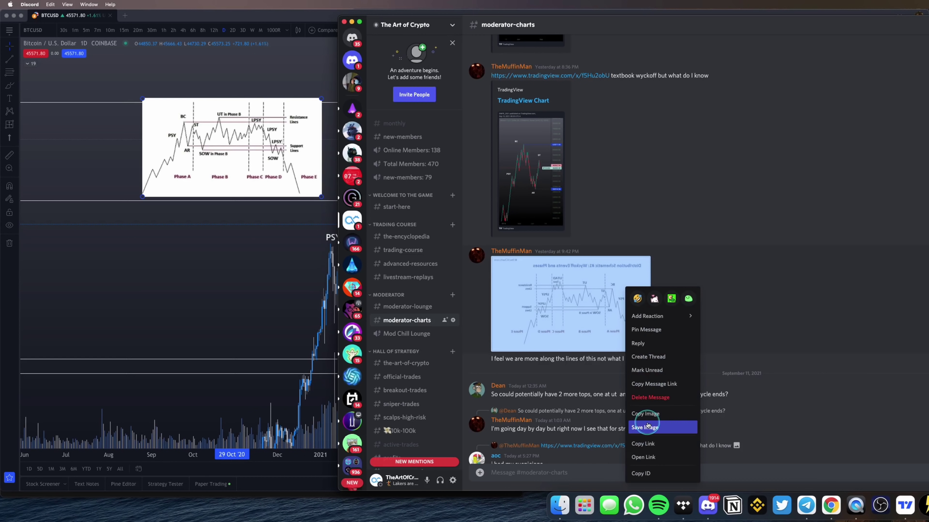
click(647, 415)
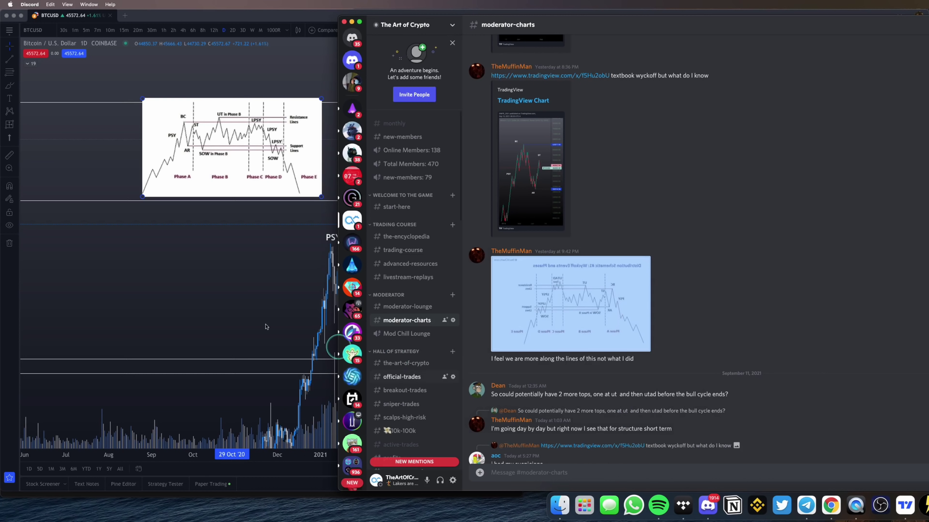
click(246, 312)
key(super+v)
key(BackSpace)
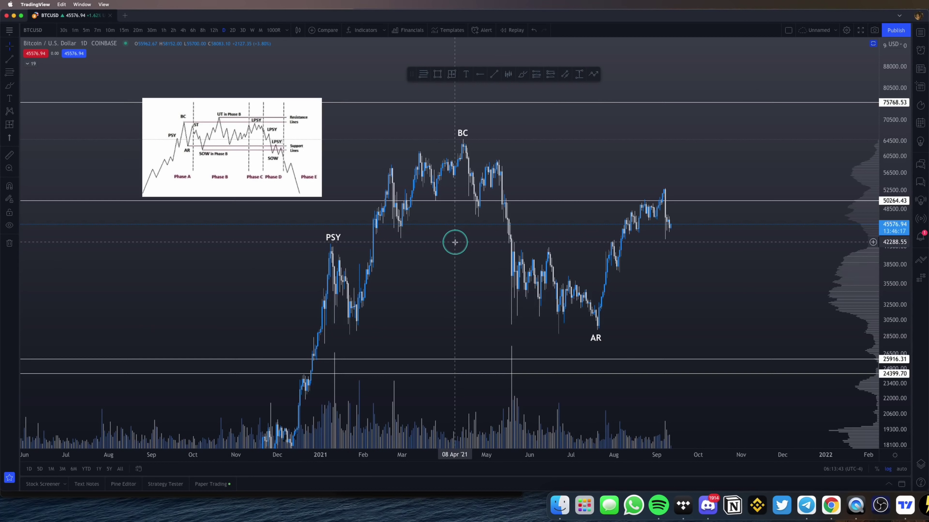
key(super+v)
drag(609, 228, 692, 113)
drag(720, 153, 779, 189)
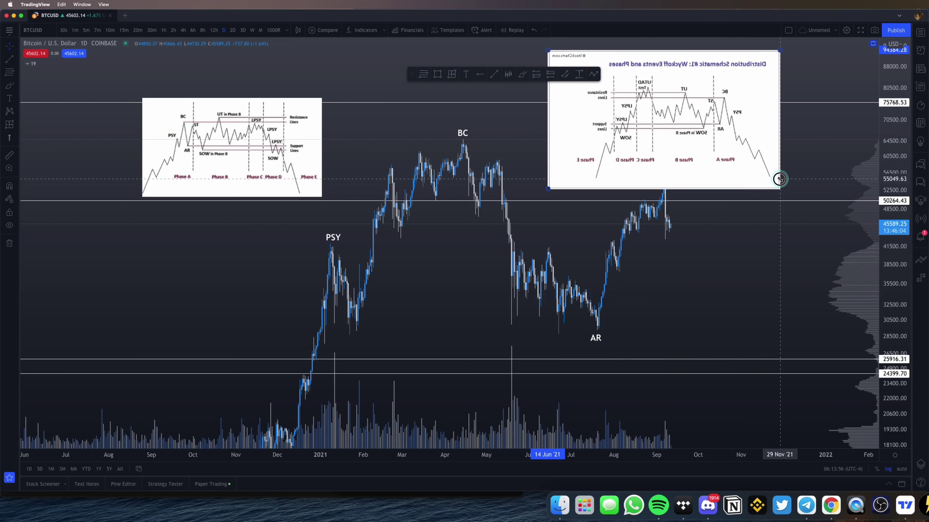
click(204, 137)
drag(182, 138, 2, 179)
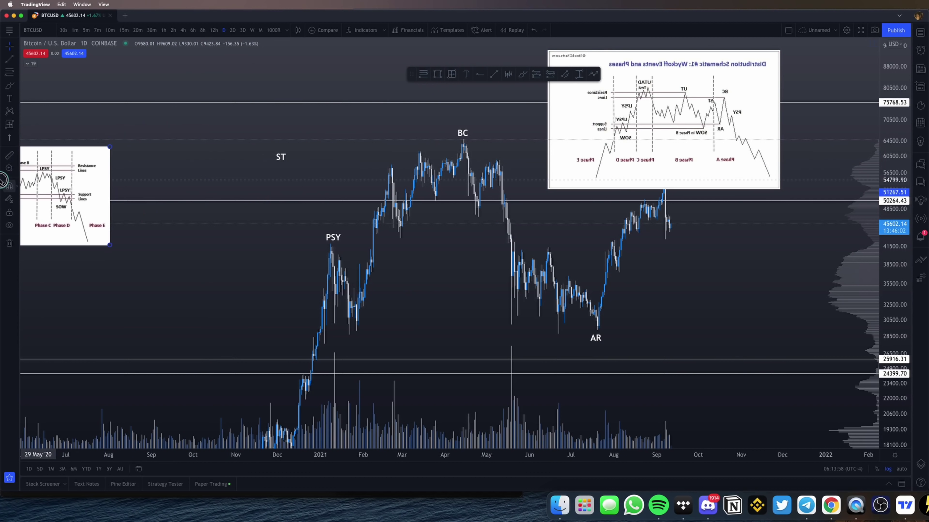
drag(90, 175, 1, 169)
drag(650, 131, 178, 143)
mouse_move(332, 152)
mouse_down()
mouse_move(387, 155)
mouse_move(321, 161)
mouse_up()
click(336, 154)
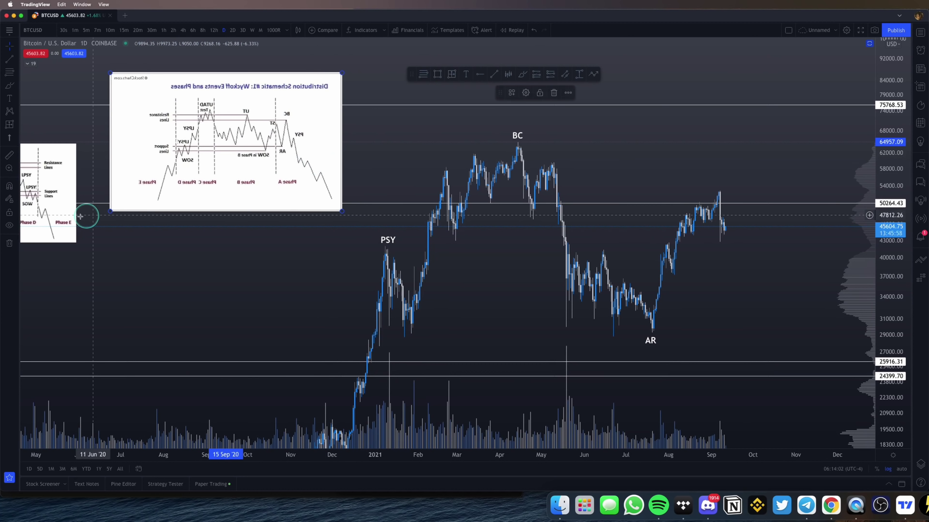
drag(29, 214, 8, 245)
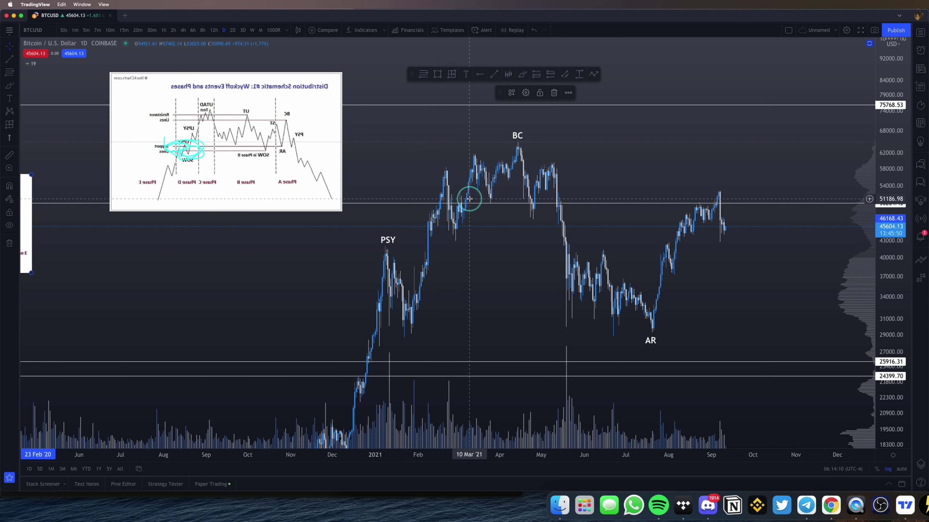
mouse_move(454, 162)
mouse_down()
mouse_move(471, 146)
mouse_move(490, 157)
mouse_up()
mouse_move(500, 150)
mouse_down()
mouse_move(531, 136)
mouse_move(496, 130)
mouse_up()
mouse_move(422, 233)
mouse_down()
mouse_move(469, 152)
mouse_move(572, 187)
mouse_move(572, 201)
mouse_up()
key(ctrl+shift+z)
key(super+z)
key(super+z)
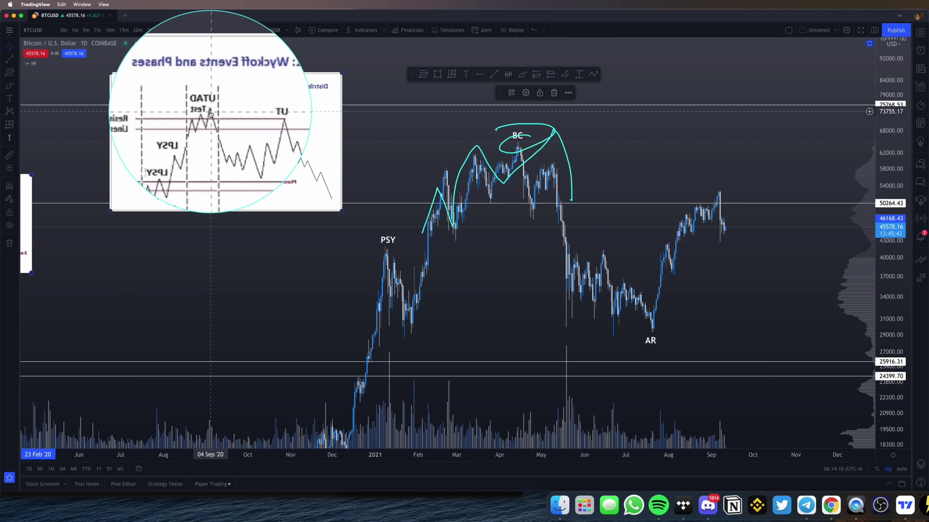
drag(555, 172, 592, 353)
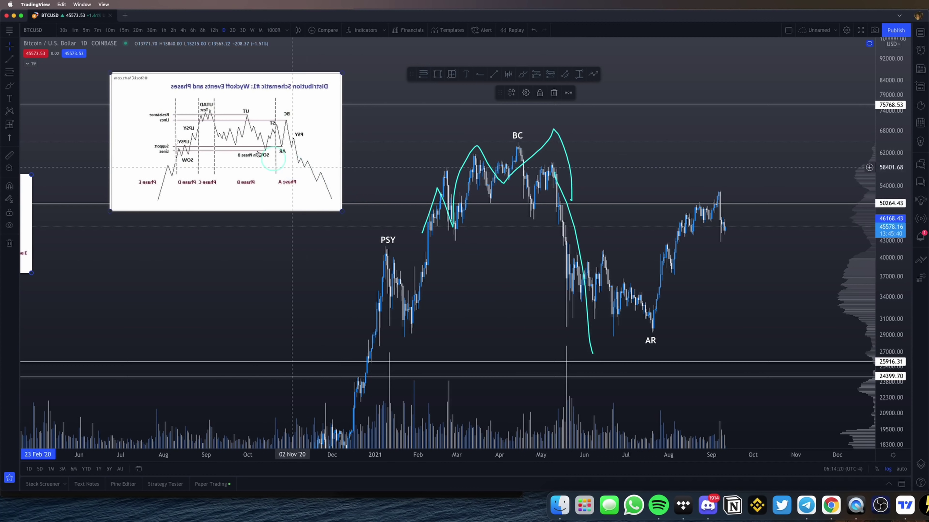
drag(213, 115, 246, 144)
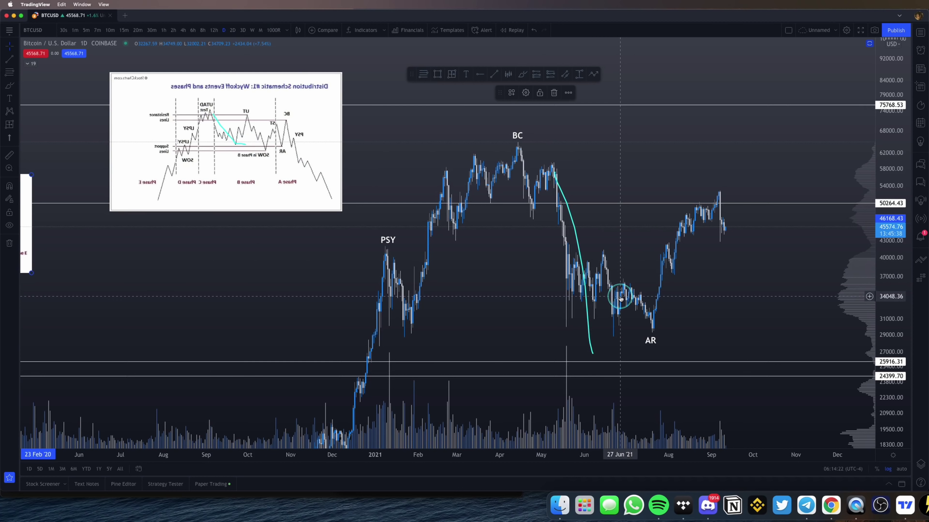
drag(653, 338, 719, 215)
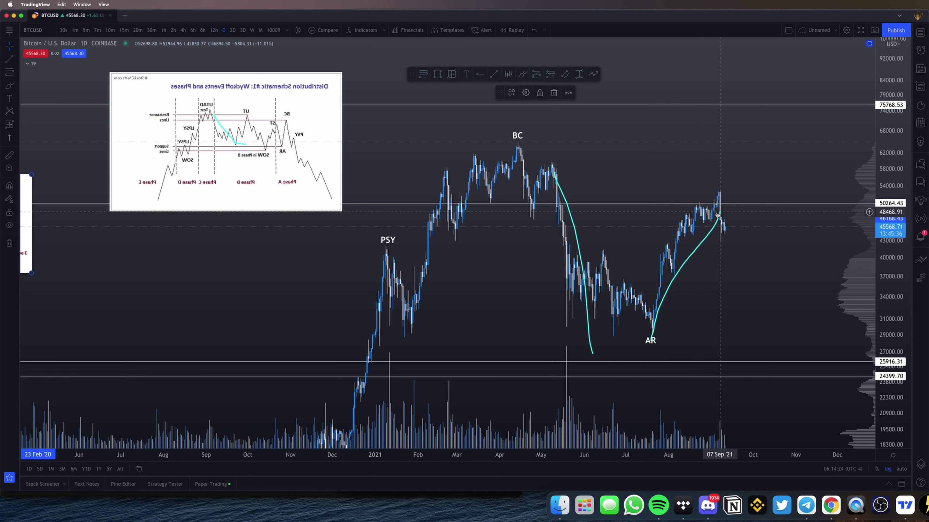
key(alt)
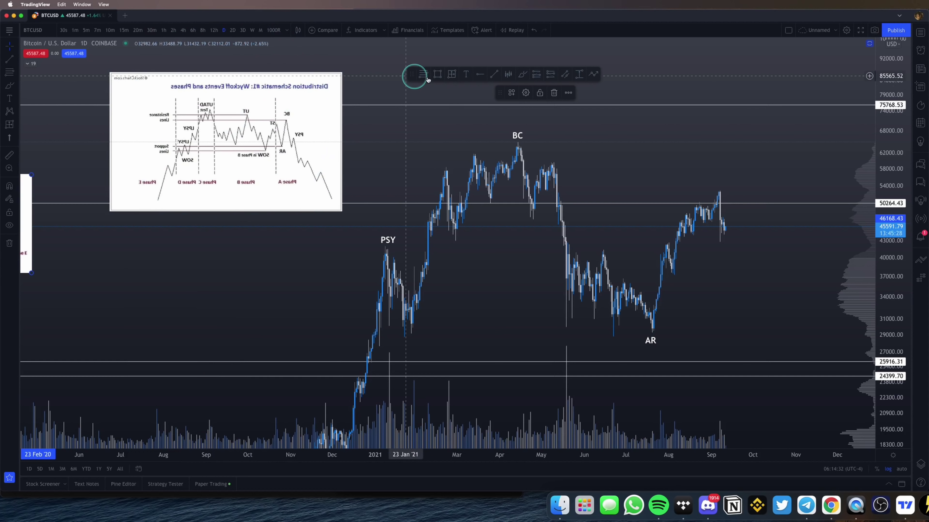
Step: Draw the late-April-to-September order-block box with its bottom near 52,922, then sketch a drop toward 24,700
click(535, 151)
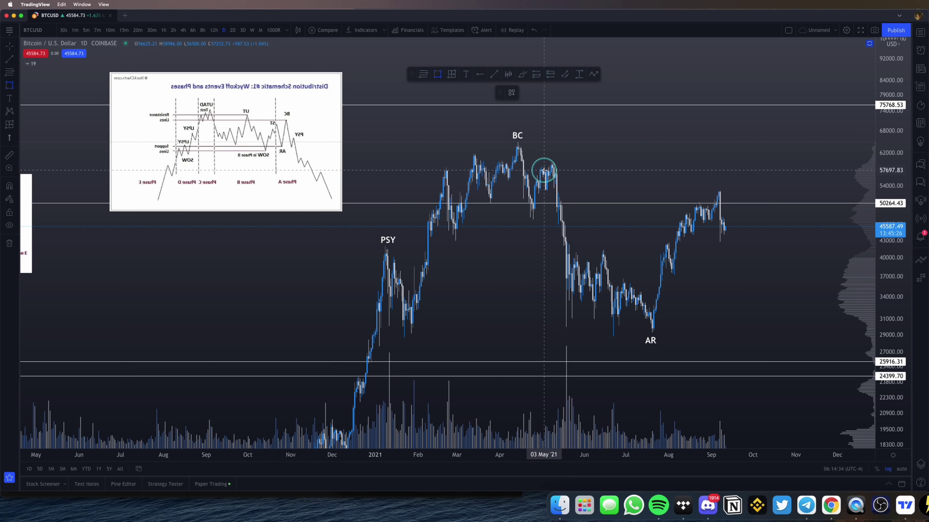
scroll(544, 170, up, 2)
drag(490, 164, 808, 193)
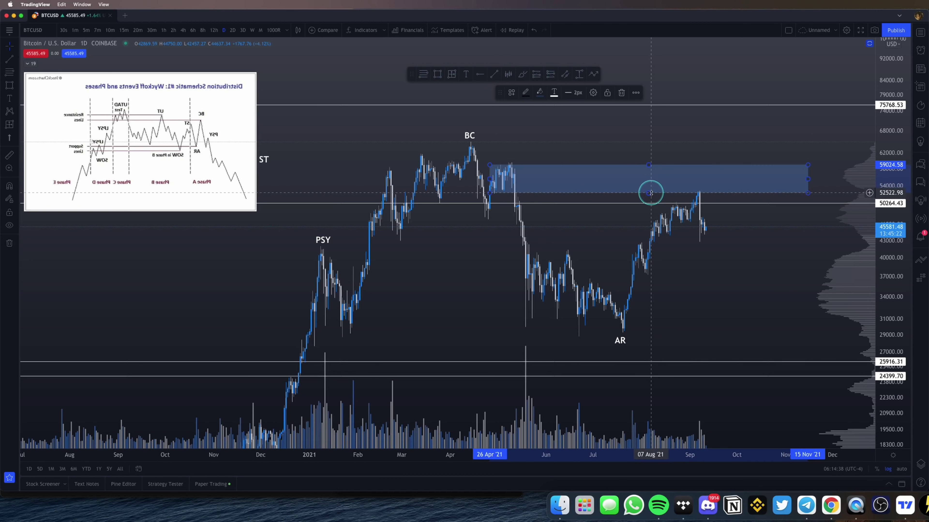
drag(648, 192, 649, 190)
key(ctrl)
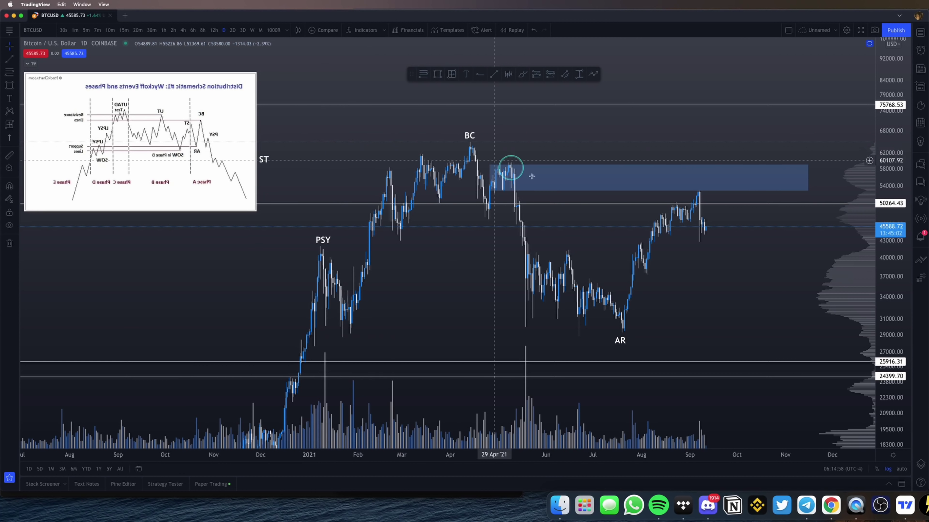
mouse_move(701, 199)
mouse_down()
mouse_move(705, 256)
mouse_move(747, 379)
mouse_move(743, 358)
mouse_up()
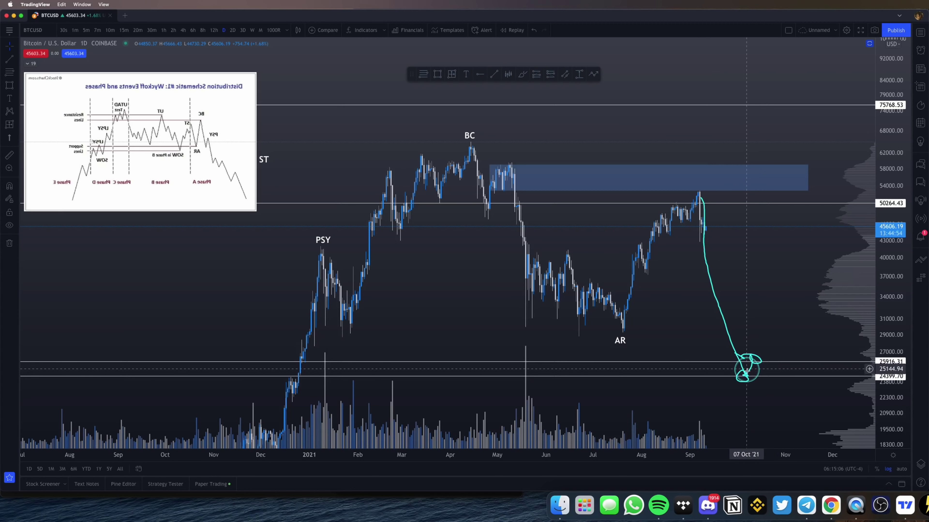
drag(747, 373, 798, 153)
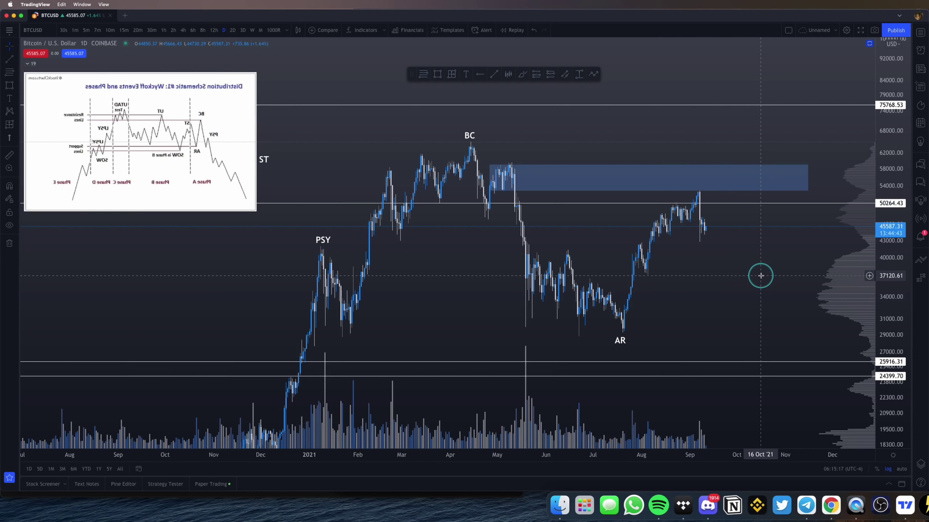
mouse_move(700, 242)
mouse_down()
mouse_move(759, 311)
mouse_move(825, 218)
mouse_move(925, 416)
mouse_up()
drag(725, 259, 717, 251)
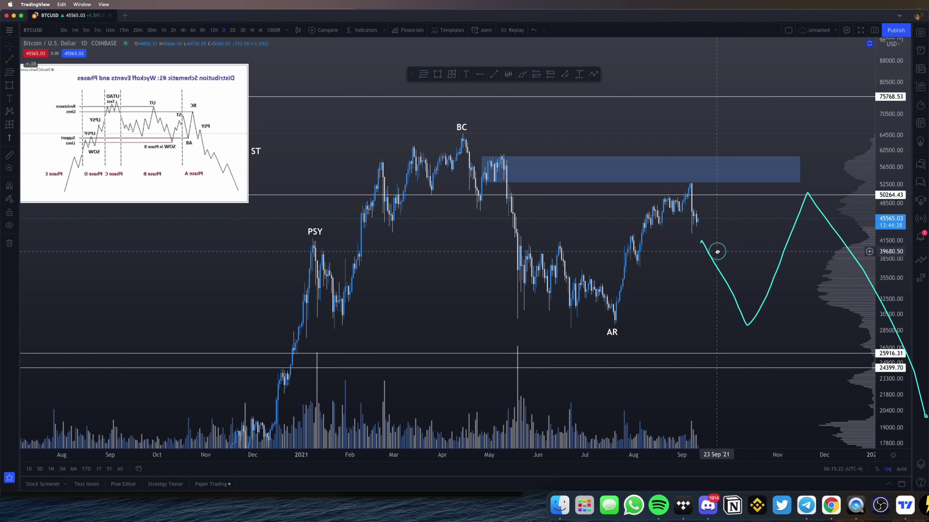
mouse_move(129, 67)
mouse_down()
mouse_move(36, 172)
mouse_move(167, 56)
mouse_up()
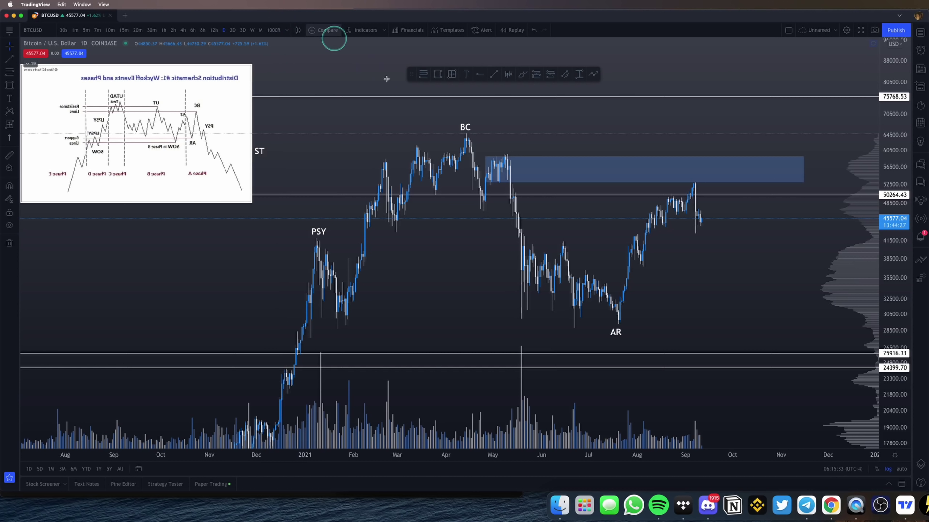
Step: Draw a second blue box from the BC peak, roughly 59,000–64,500, extending right
click(445, 74)
click(470, 141)
mouse_move(455, 134)
mouse_down()
mouse_move(689, 154)
mouse_move(677, 167)
mouse_move(514, 167)
mouse_move(494, 178)
mouse_up()
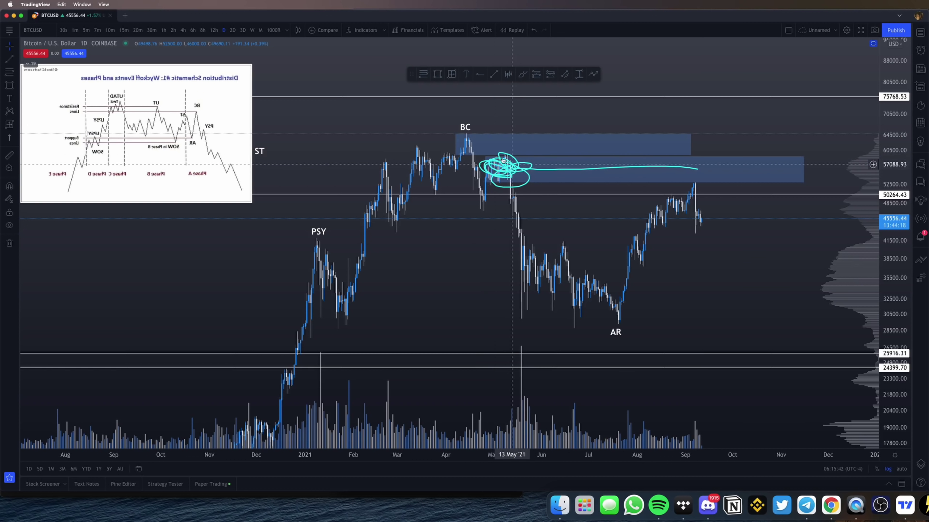
key(ctrl)
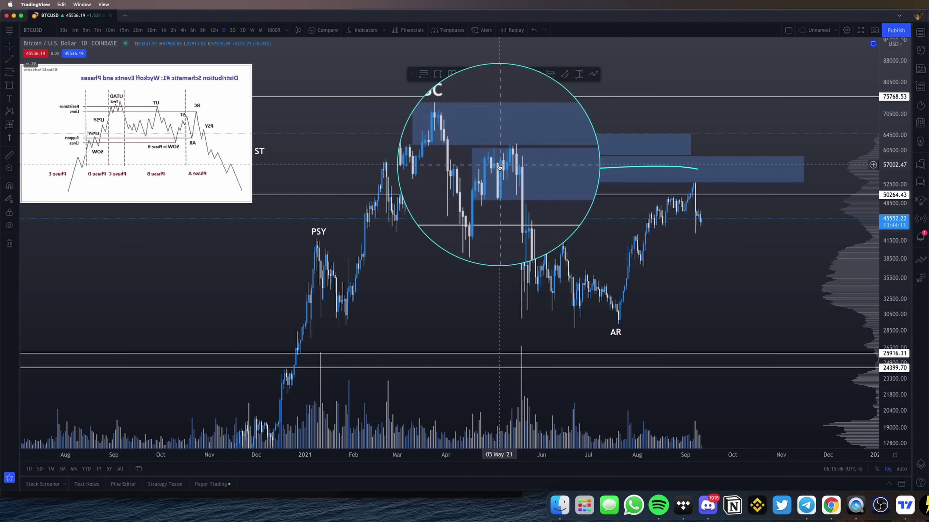
key(ctrl)
Step: Magnify and circle the July low near AR and the May candles inside the order block
mouse_move(632, 285)
mouse_down()
mouse_move(615, 279)
mouse_move(636, 236)
mouse_move(626, 253)
mouse_move(694, 187)
mouse_up()
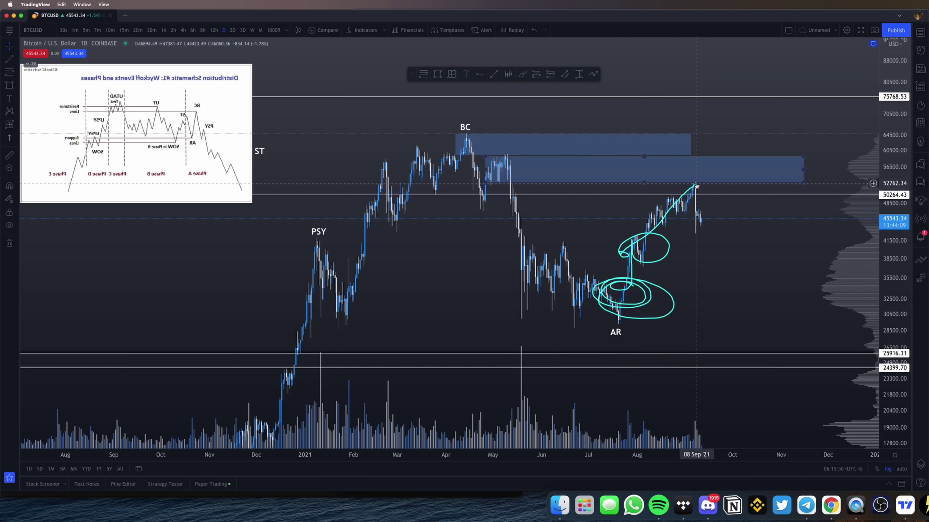
key(ctrl)
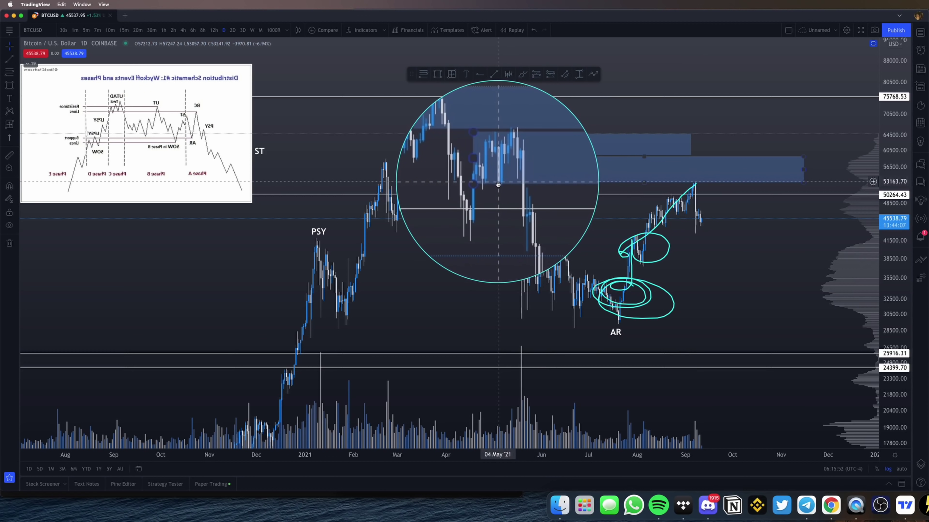
key(ctrl)
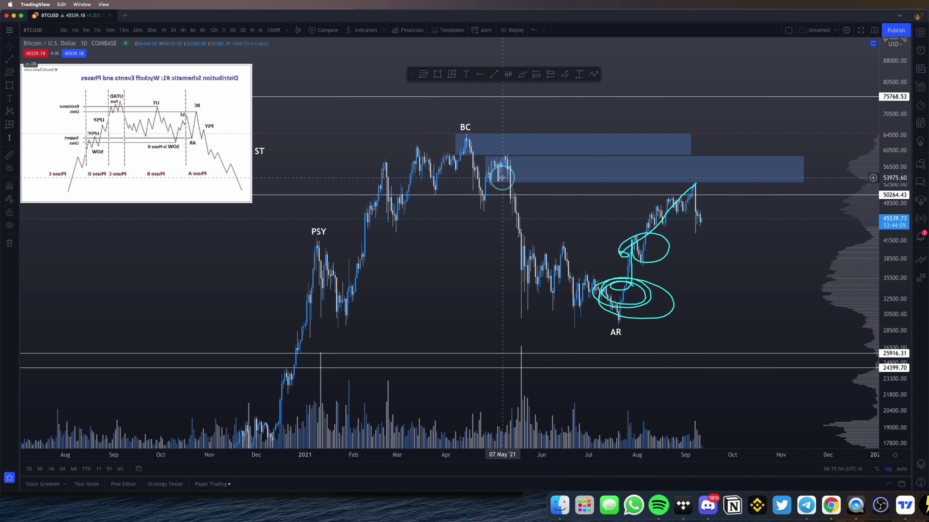
key(ctrl+alt+z)
key(ctrl+alt+z)
drag(500, 183, 519, 184)
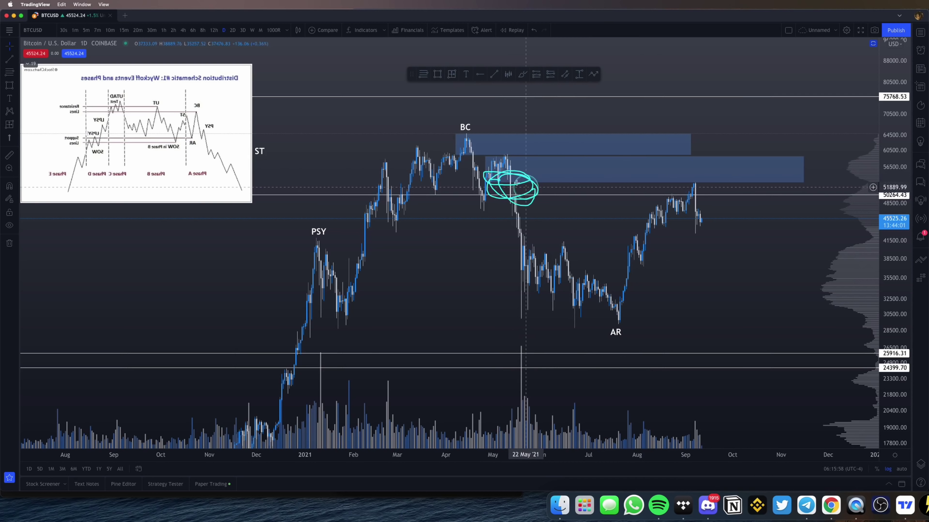
key(ctrl+alt+z)
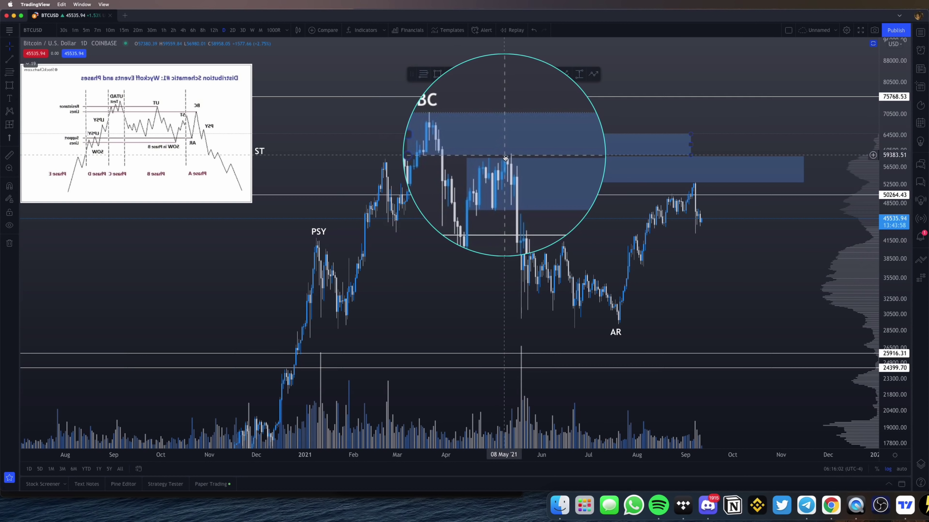
key(ctrl+alt+z)
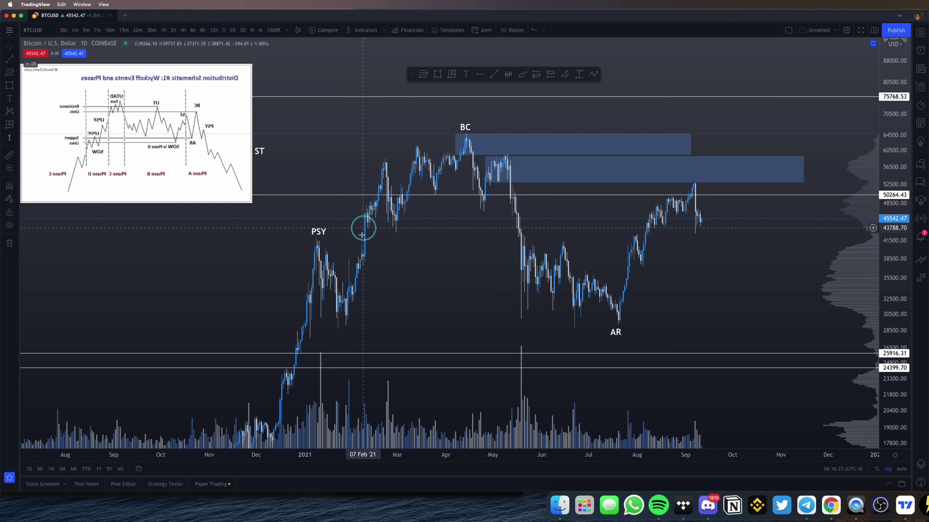
mouse_move(288, 384)
mouse_down()
mouse_move(396, 183)
mouse_move(408, 224)
mouse_move(488, 202)
mouse_up()
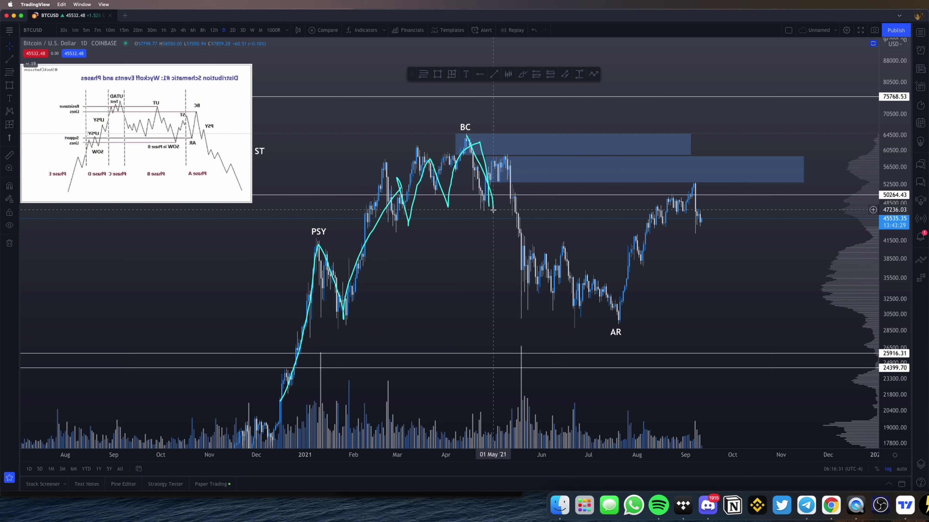
mouse_move(454, 198)
mouse_down()
mouse_move(423, 201)
mouse_move(447, 197)
mouse_up()
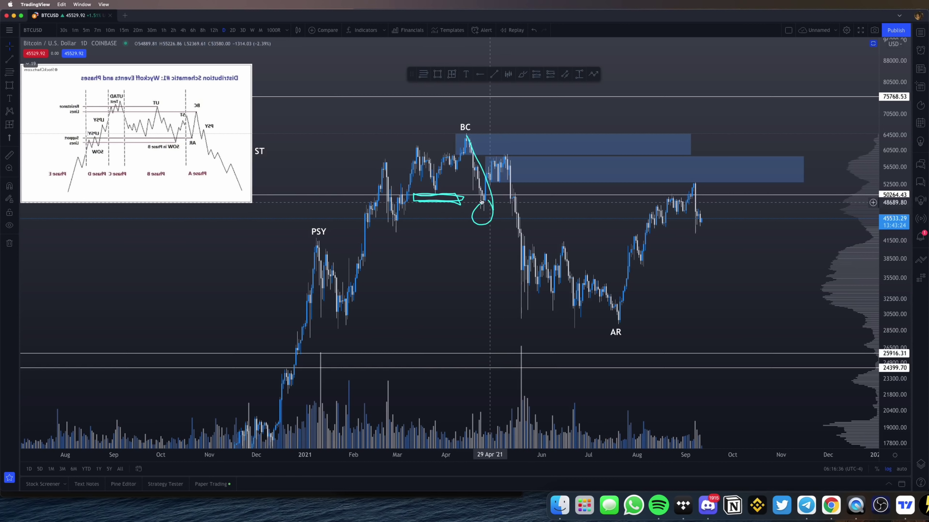
drag(493, 219, 474, 198)
drag(511, 151, 488, 155)
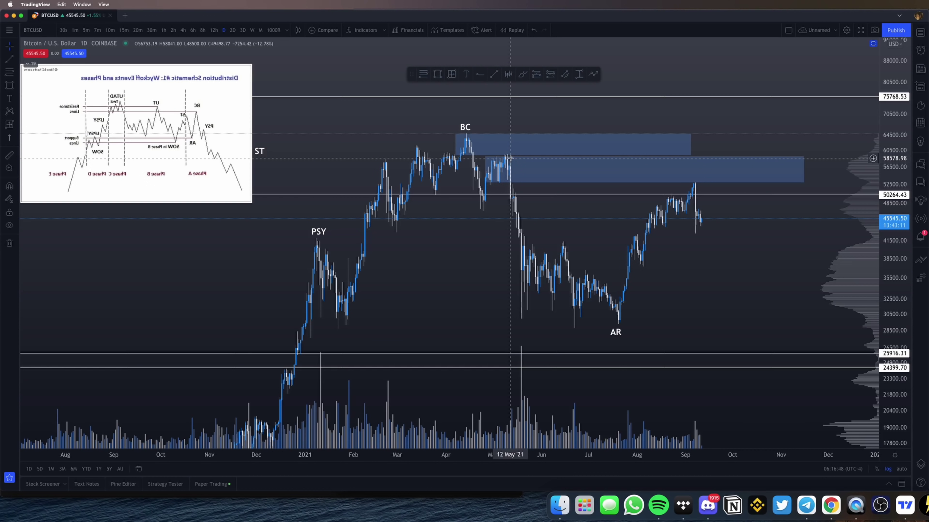
click(486, 128)
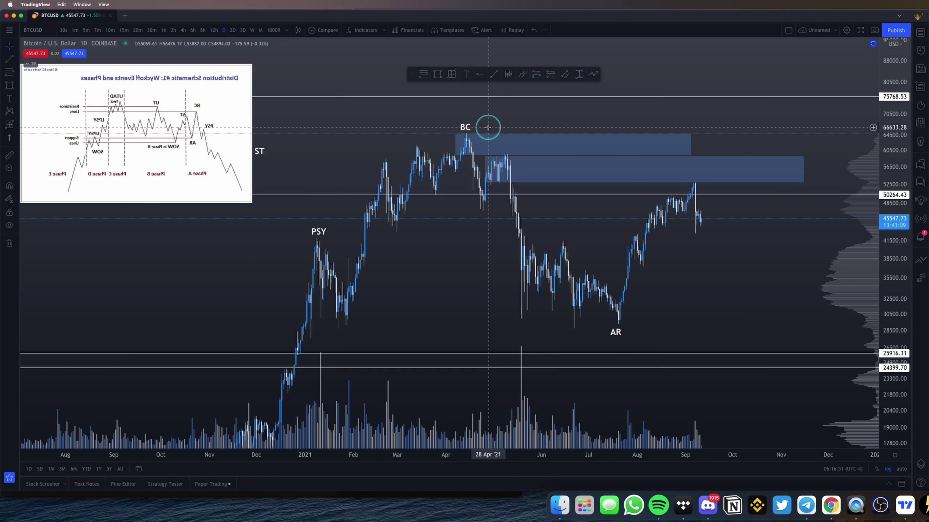
click(473, 137)
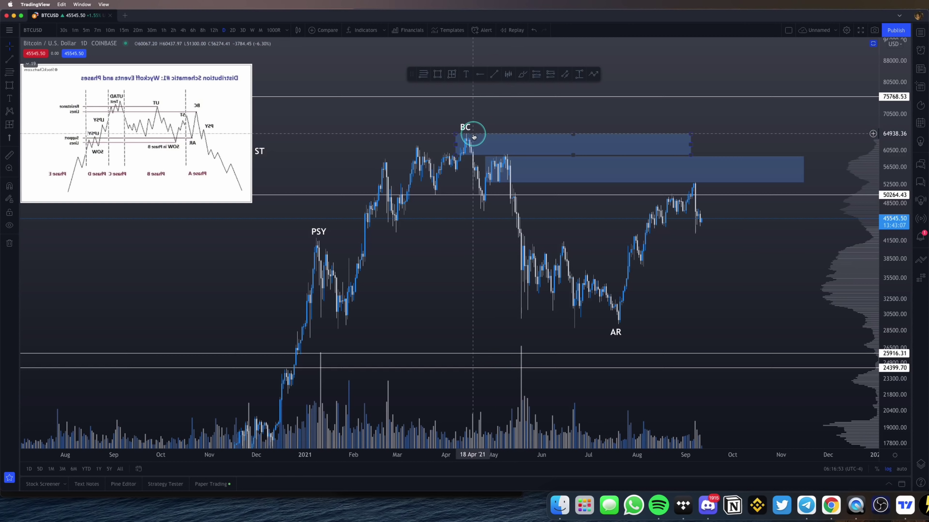
click(513, 129)
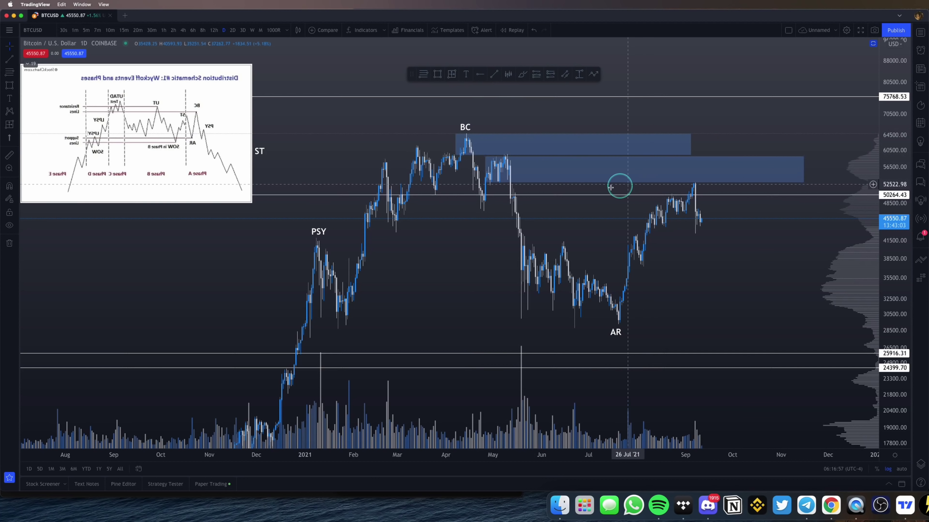
scroll(349, 187, up, 2)
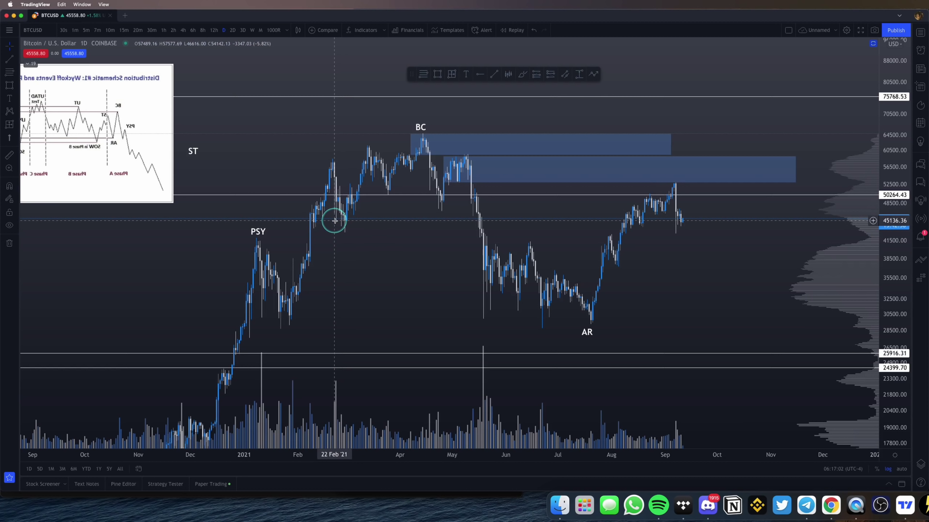
key(ctrl)
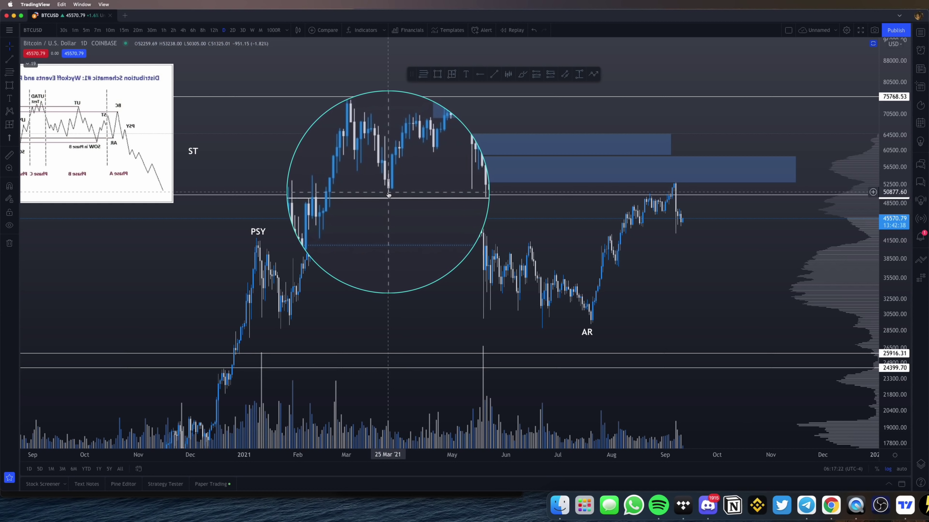
mouse_move(323, 223)
mouse_down()
mouse_move(346, 198)
mouse_move(408, 187)
mouse_move(447, 134)
mouse_up()
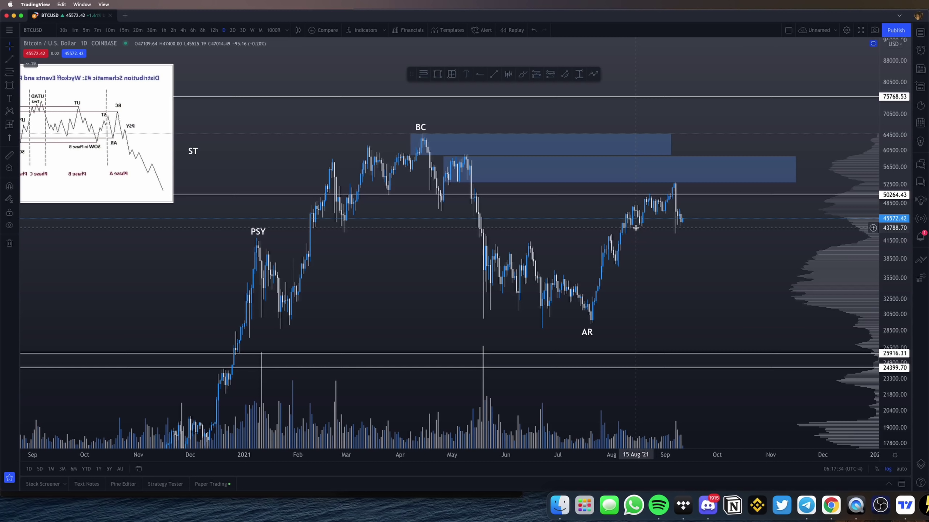
scroll(388, 181, down, 3)
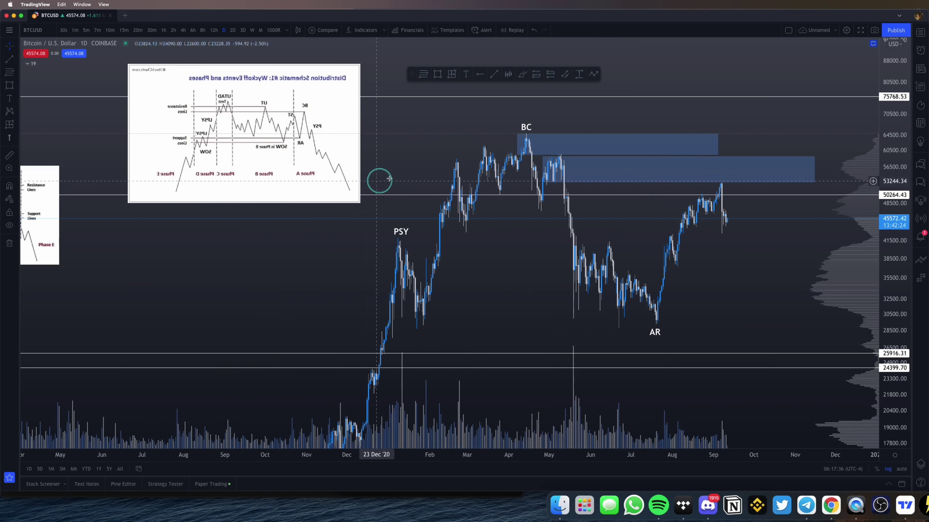
Step: Sketch a projected decline after the September high and circle the June–September range
click(722, 185)
drag(741, 223, 797, 320)
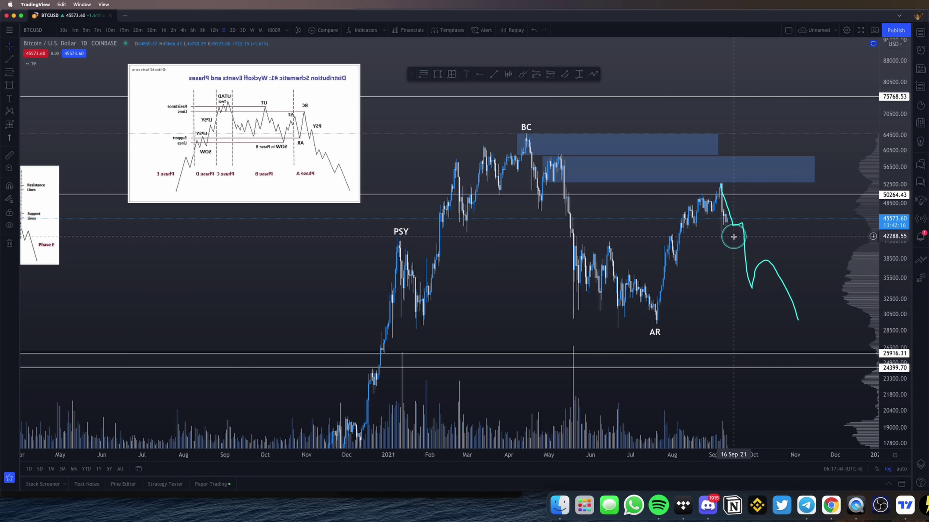
scroll(527, 249, up, 3)
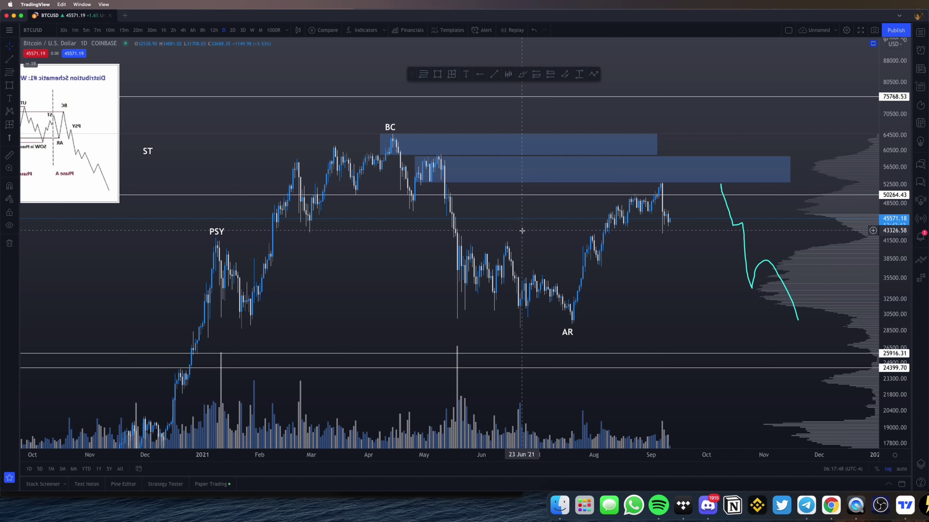
mouse_move(654, 173)
mouse_down()
mouse_move(677, 368)
mouse_move(537, 129)
mouse_up()
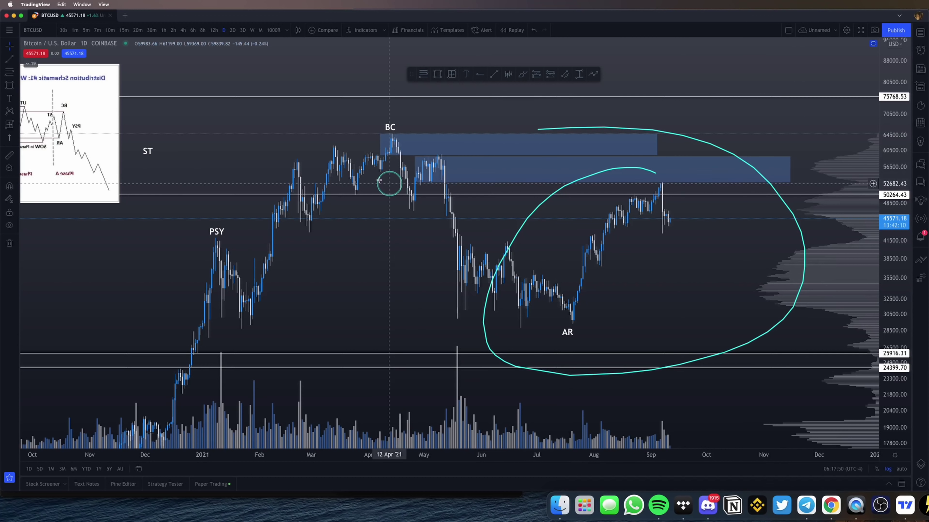
Step: Delete the large Distribution Schematic #1 image from the chart
scroll(330, 169, down, 4)
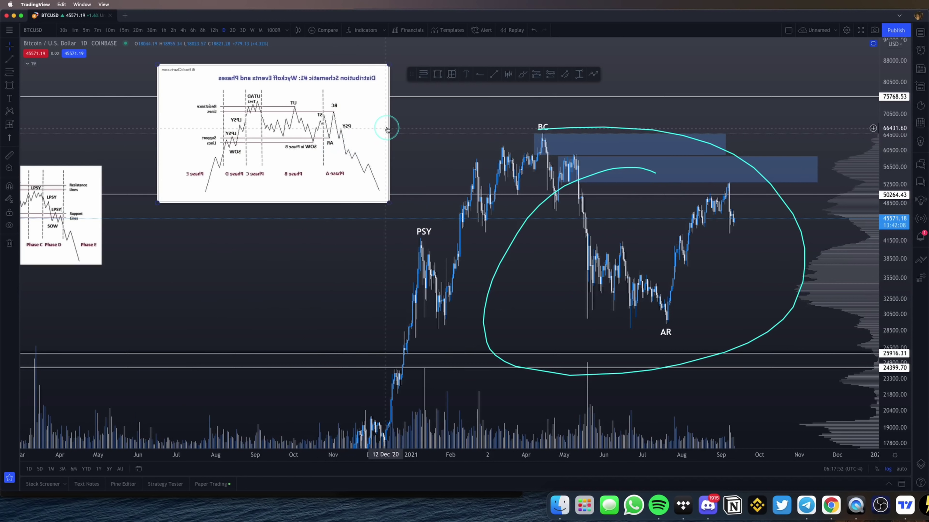
click(386, 128)
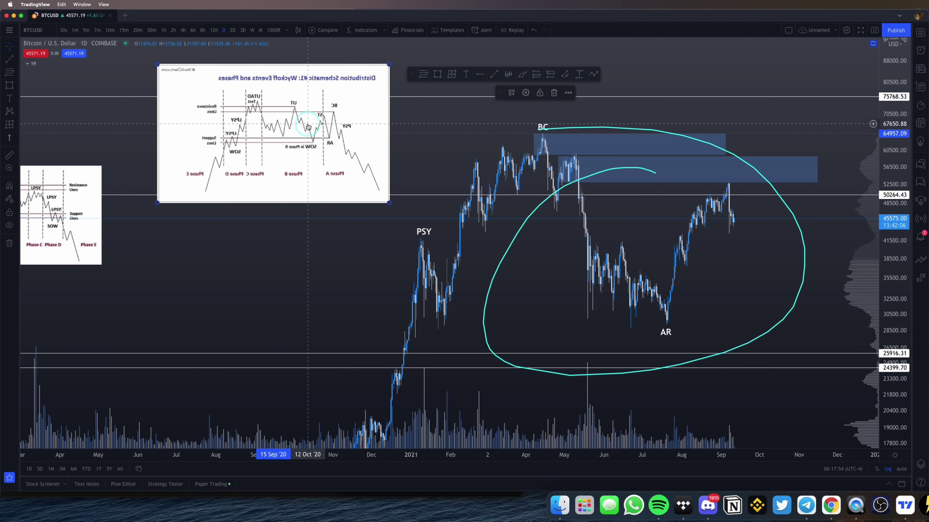
key(Delete)
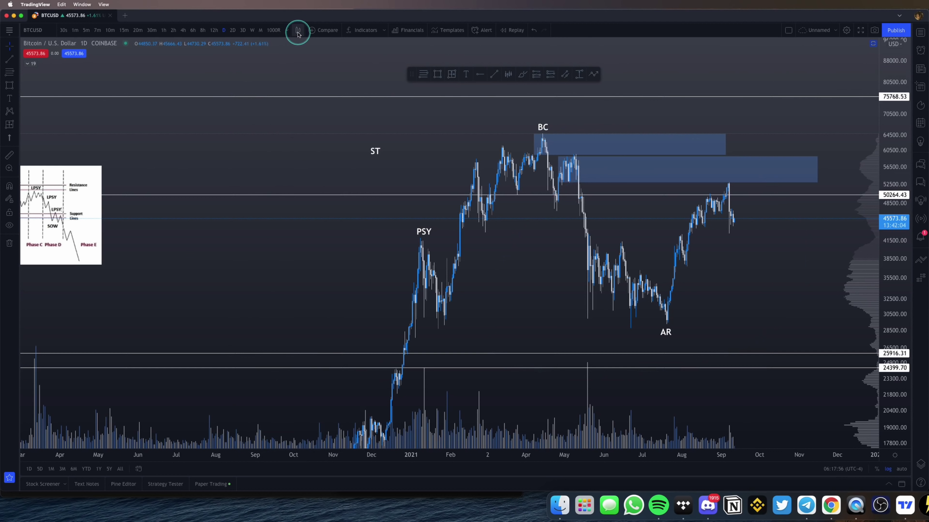
Step: Switch BTCUSD to a Renko brick chart and pan toward recent prices
click(298, 29)
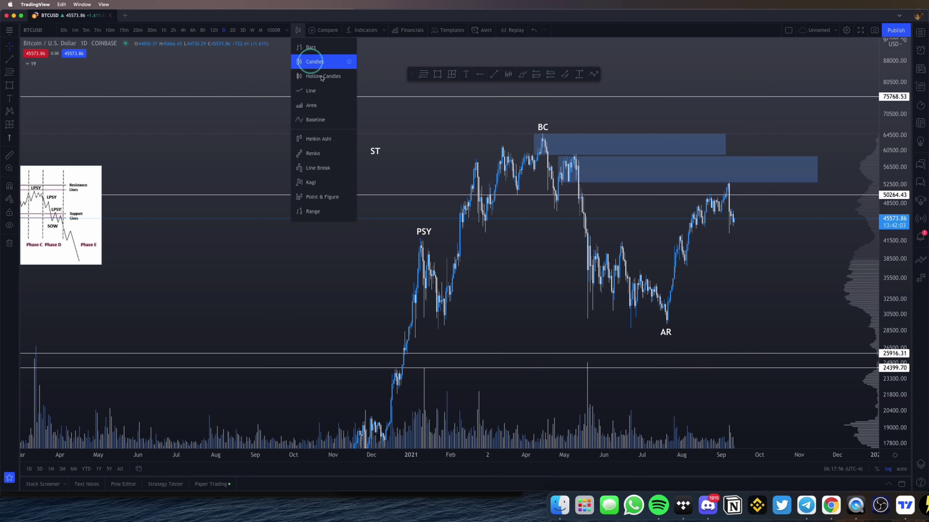
click(317, 154)
scroll(601, 297, right, 10)
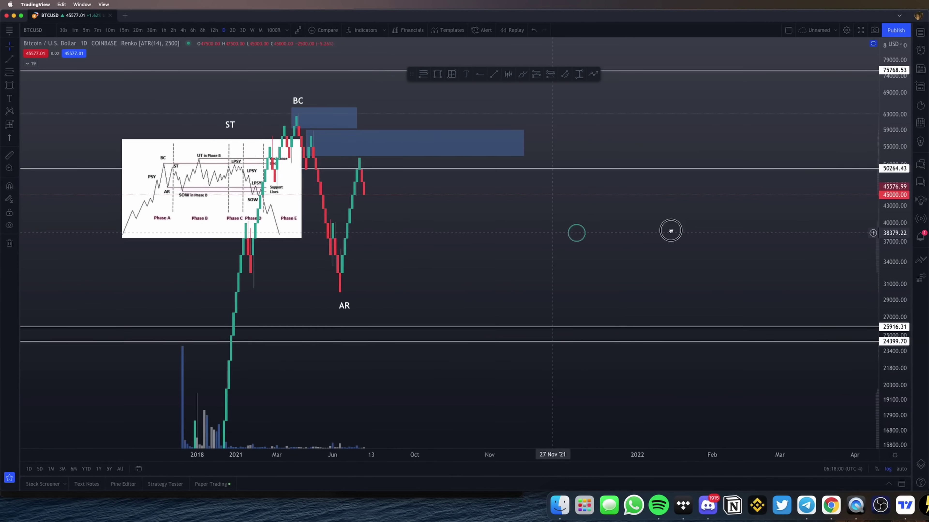
drag(635, 231, 725, 231)
scroll(658, 239, up, 4)
Step: Move the Wyckoff schematic image toward the left edge, out of the way
drag(402, 230, 618, 234)
drag(391, 188, 249, 131)
scroll(644, 219, up, 5)
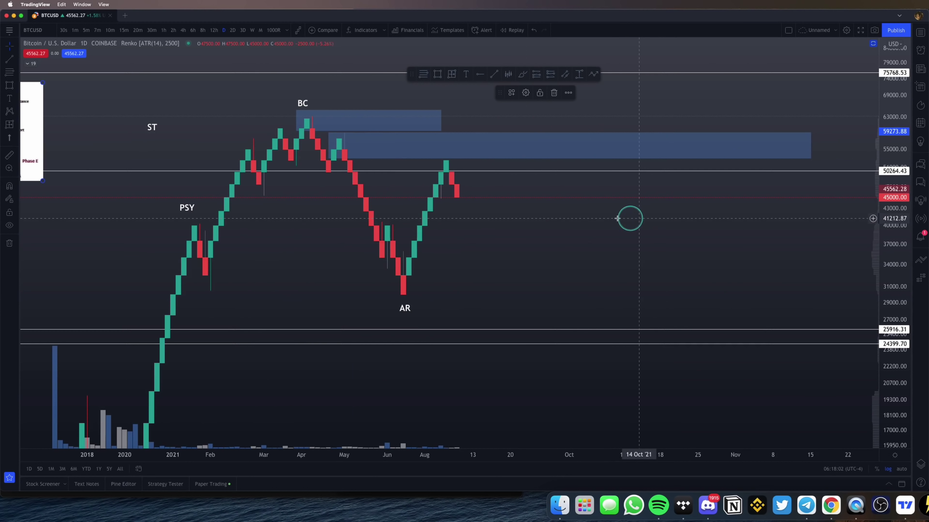
click(624, 219)
scroll(651, 220, left, 5)
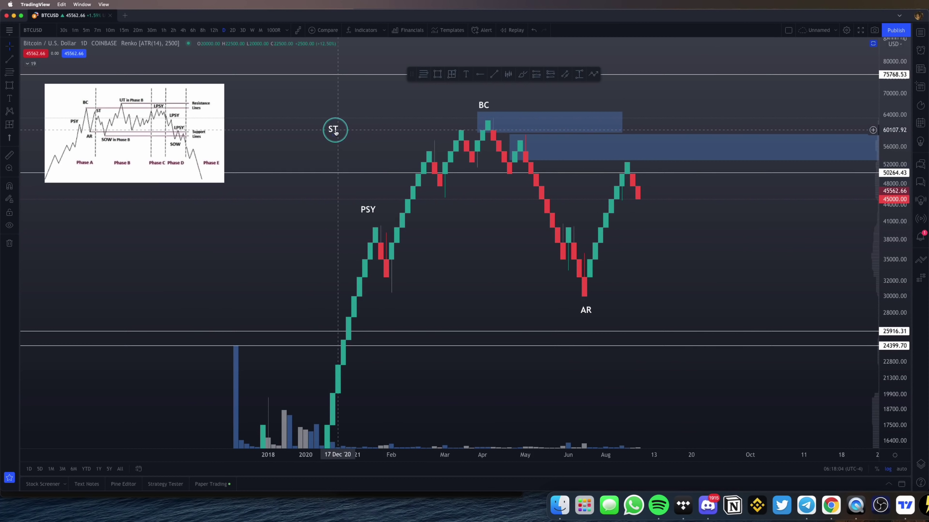
Step: Place the ST label beside the latest peak and delete both blue boxes
drag(335, 132, 640, 168)
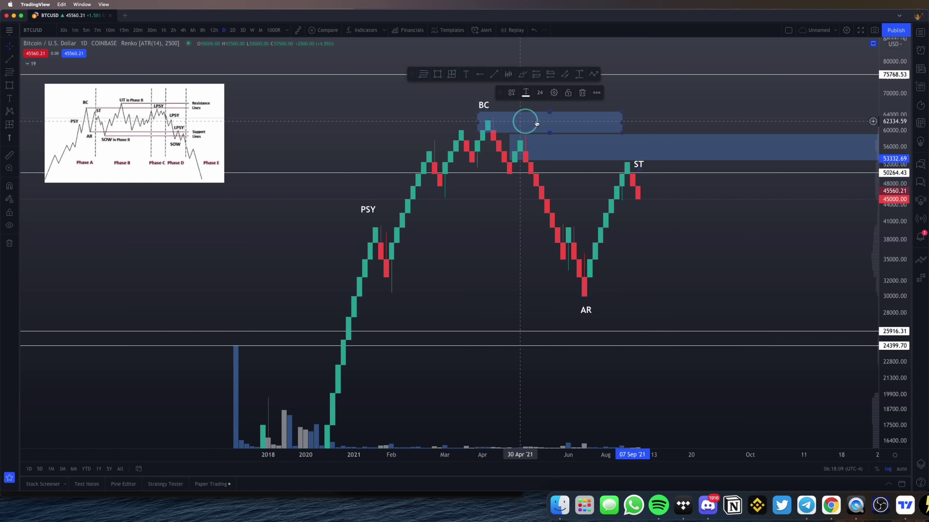
click(543, 140)
key(Delete)
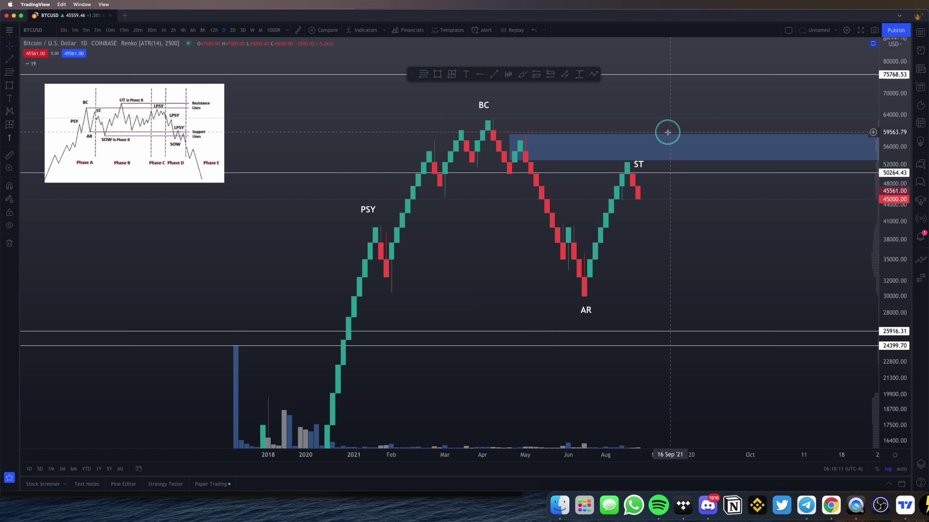
key(Delete)
Step: Nudge the Wyckoff schematic image and enlarge it at the chart's left edge
click(151, 130)
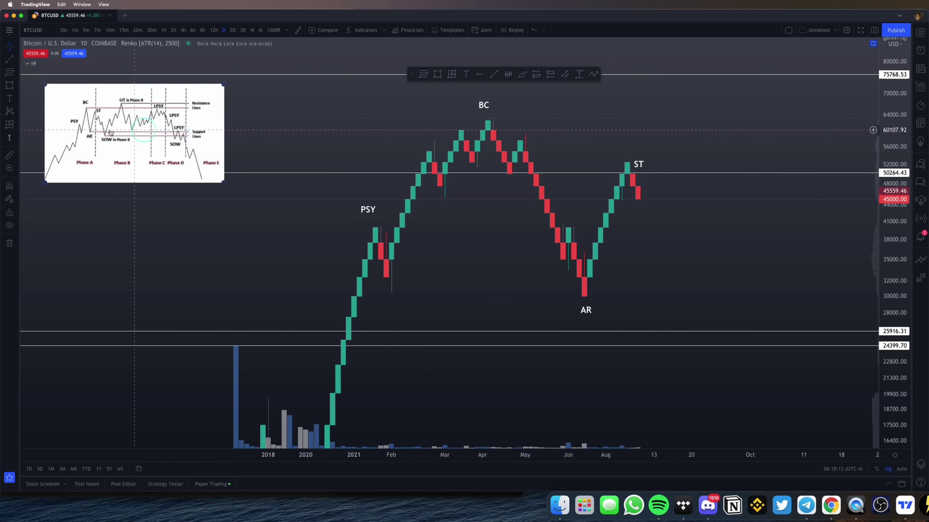
drag(78, 122, 110, 131)
drag(254, 189, 209, 201)
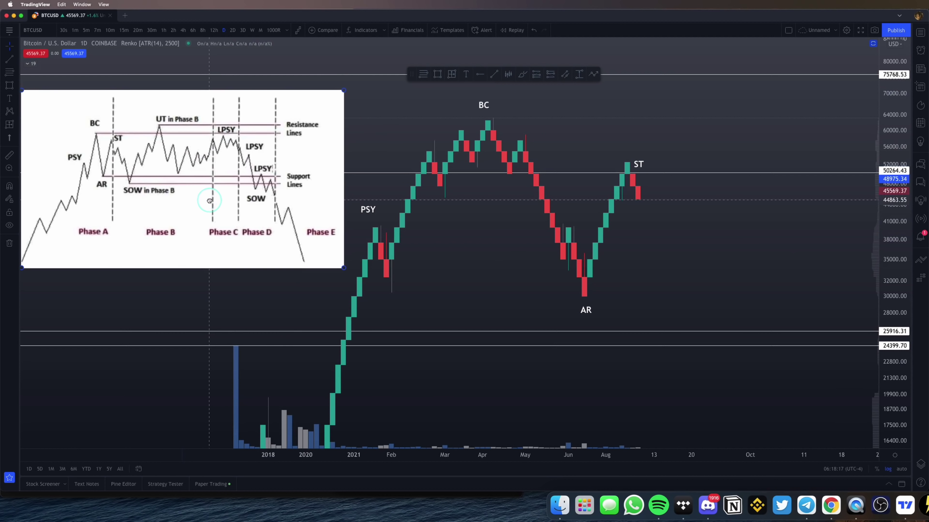
Step: Circle PSY, BC and the AR low on the chart, plus ST and BC in the schematic
mouse_move(374, 188)
mouse_down()
mouse_move(344, 192)
mouse_move(412, 194)
mouse_up()
mouse_move(487, 90)
mouse_down()
mouse_move(490, 109)
mouse_move(461, 88)
mouse_up()
drag(122, 128, 121, 140)
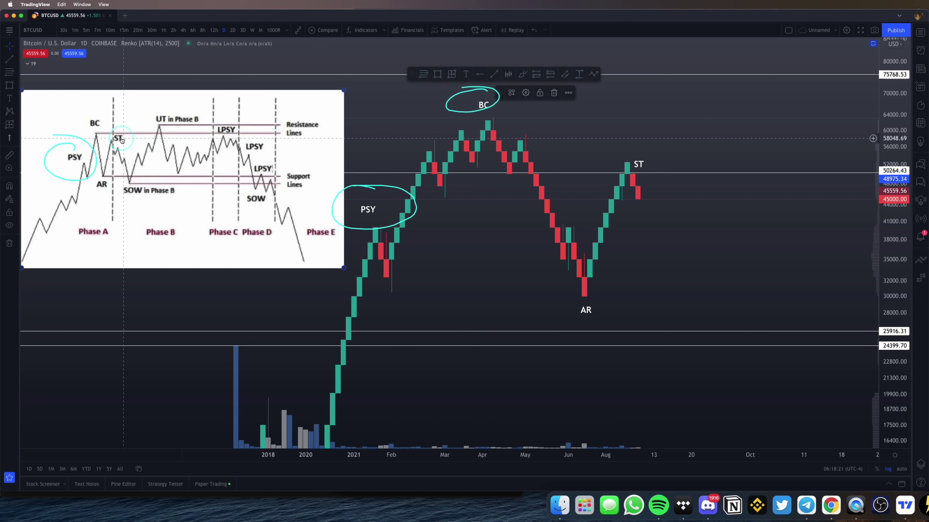
drag(110, 104, 90, 96)
mouse_move(561, 303)
mouse_down()
mouse_move(605, 293)
mouse_move(599, 317)
mouse_move(570, 288)
mouse_up()
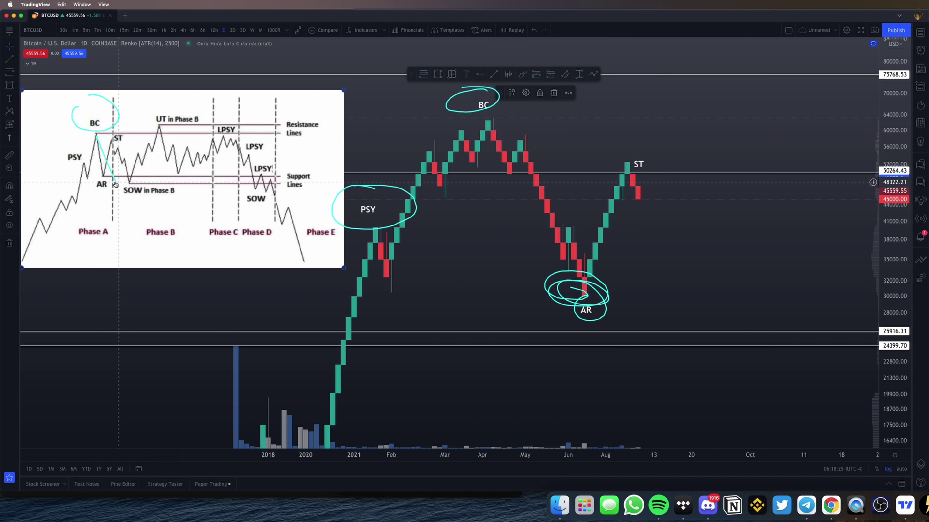
Step: Sketch the April-top-to-AR drop, an ST drop to about 25,900, and a steep rally
mouse_move(511, 141)
mouse_down()
mouse_move(590, 270)
mouse_move(636, 146)
mouse_move(662, 142)
mouse_up()
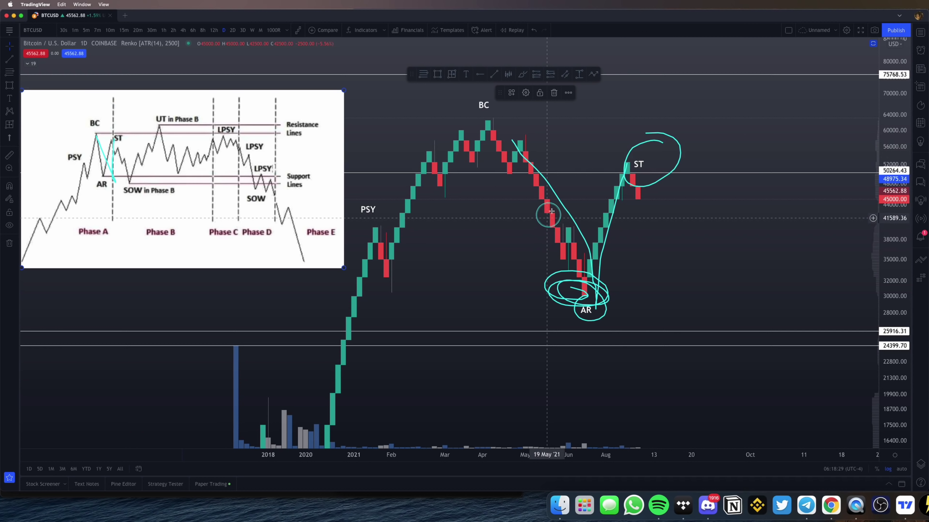
mouse_move(637, 184)
mouse_down()
mouse_move(680, 255)
mouse_move(710, 335)
mouse_up()
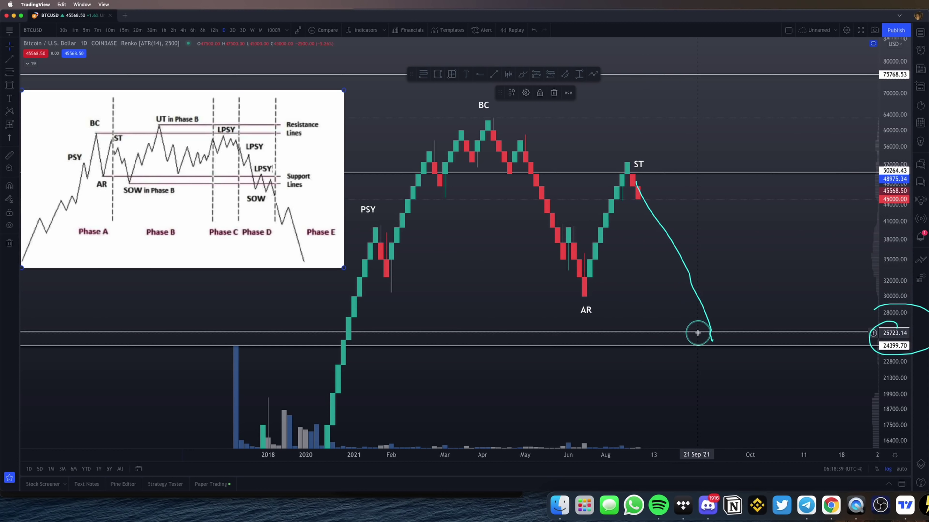
drag(716, 339, 795, 57)
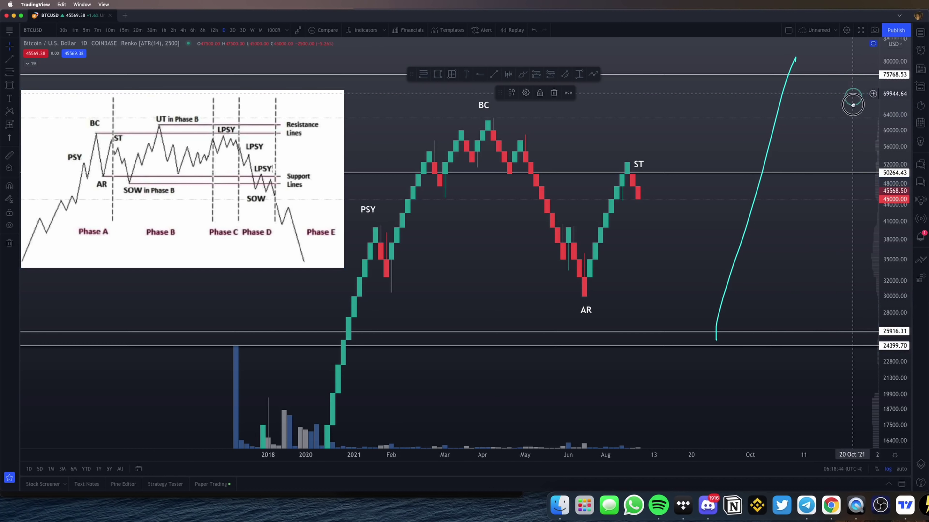
drag(852, 99, 850, 138)
drag(880, 83, 880, 133)
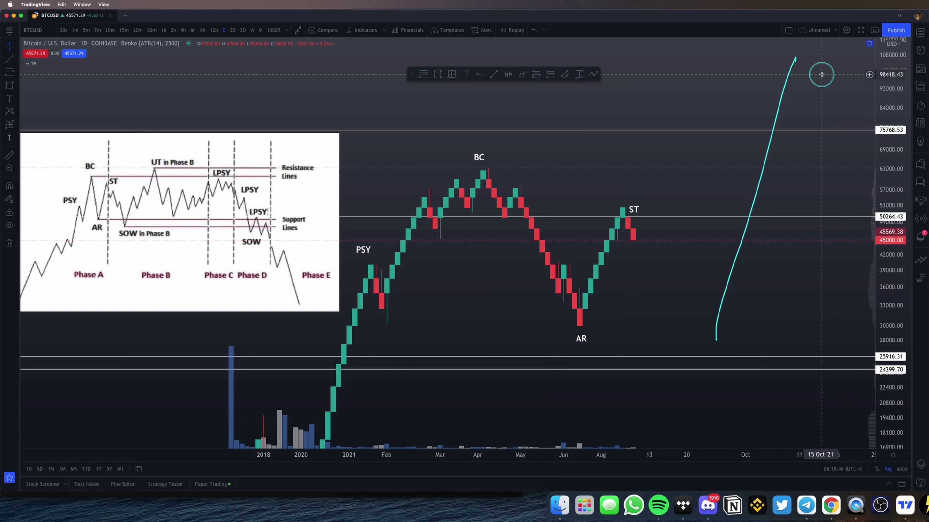
Step: Circle the schematic image, the 75768.53 level and the higher price area at right
mouse_move(143, 96)
mouse_down()
mouse_move(371, 121)
mouse_move(146, 77)
mouse_move(449, 281)
mouse_up()
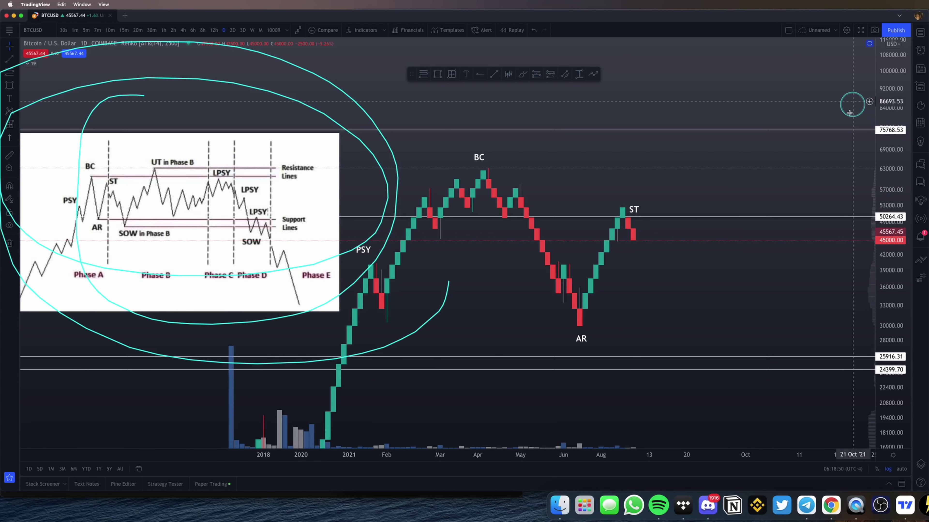
drag(820, 118, 825, 110)
mouse_move(834, 69)
mouse_down()
mouse_move(867, 73)
mouse_move(813, 54)
mouse_up()
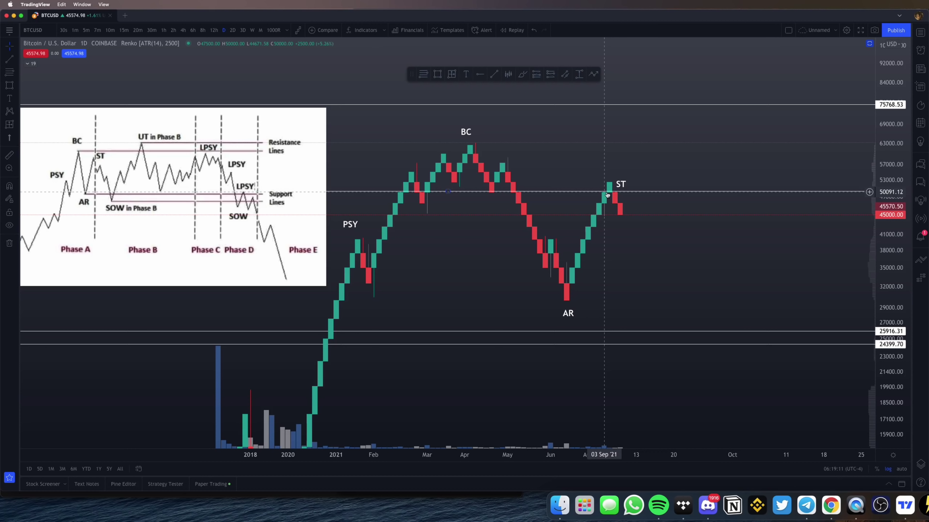
Step: Circle the Wyckoff schematic image and shift the chart view up and left
mouse_move(133, 73)
mouse_down()
mouse_move(0, 130)
mouse_move(127, 0)
mouse_up()
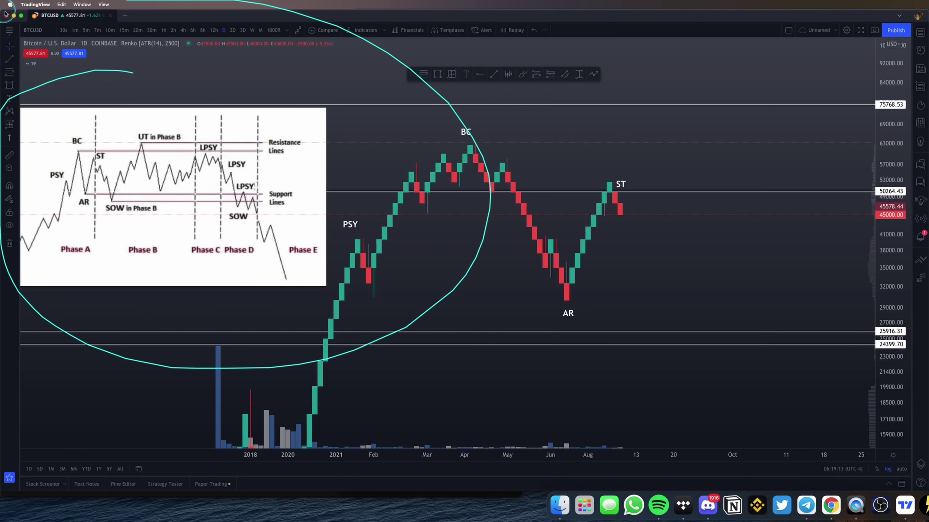
scroll(486, 199, down, 4)
drag(734, 252, 692, 224)
scroll(629, 201, up, 1)
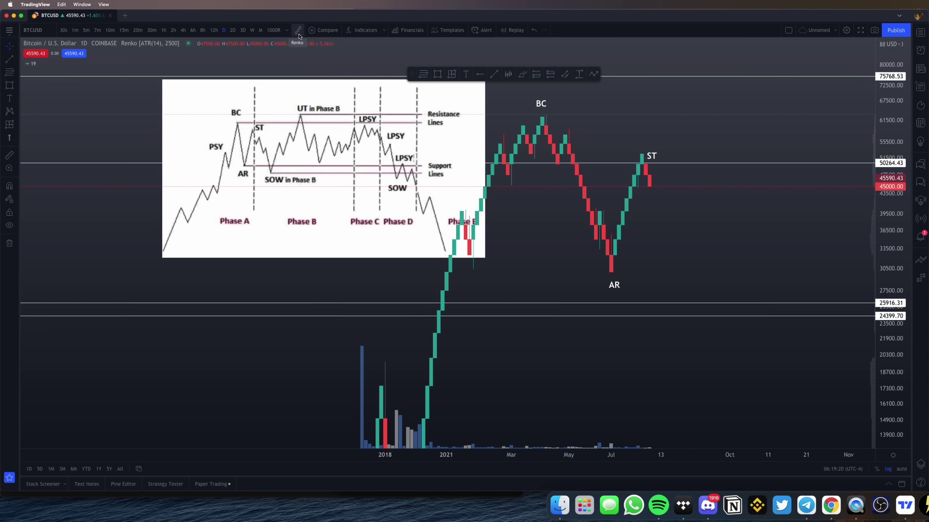
Step: Glance at Discord, close its image preview, minimize it, and compress the price scale
click(701, 513)
click(345, 22)
click(351, 22)
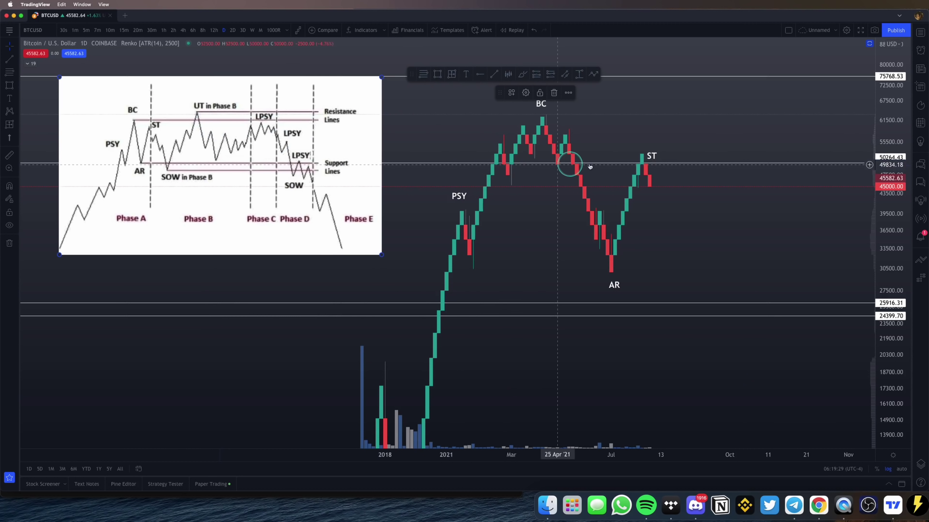
drag(900, 122, 896, 198)
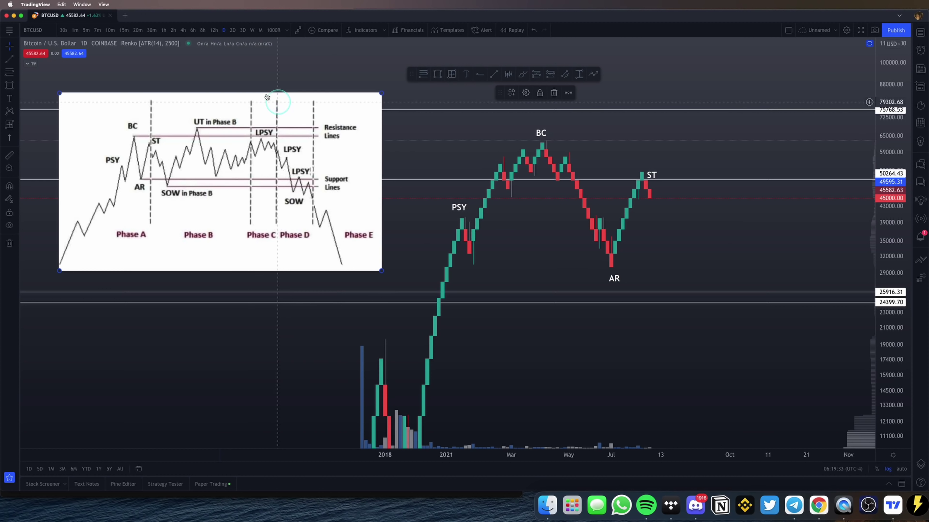
Step: Show 8-hour candlesticks again, stretching the price scale and leaving future space on the right
click(202, 31)
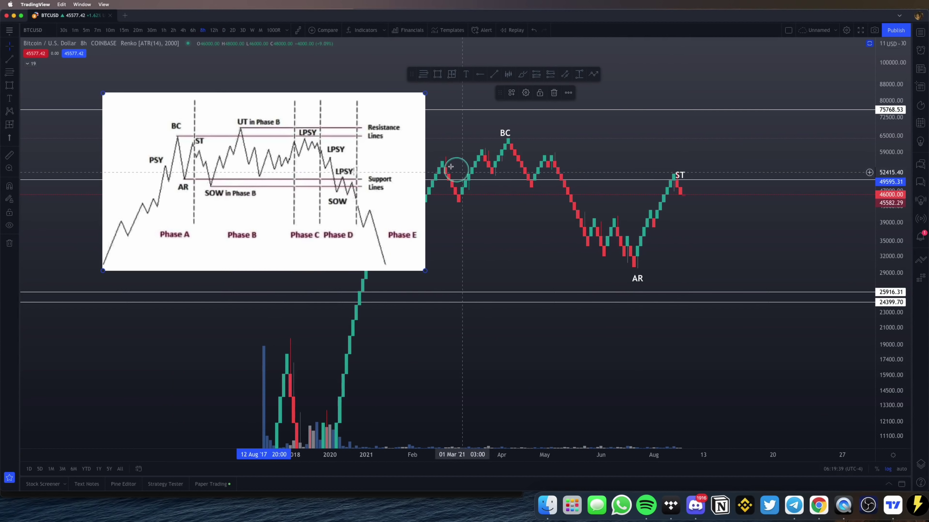
click(296, 33)
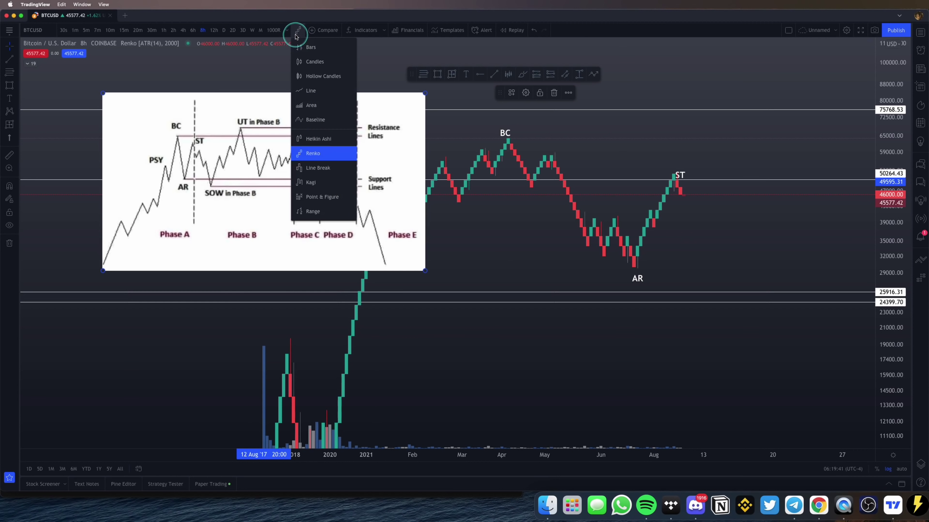
click(317, 61)
drag(831, 234, 748, 291)
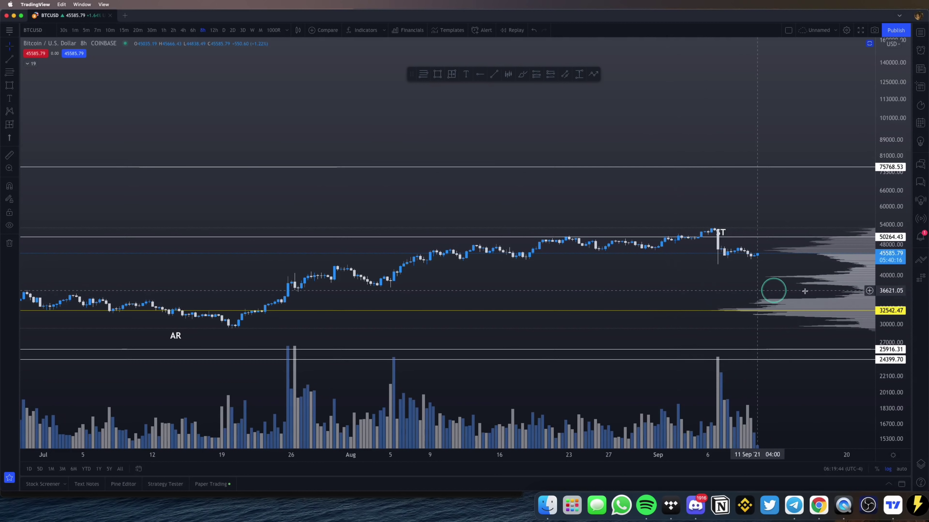
drag(899, 361, 908, 27)
drag(788, 336, 622, 326)
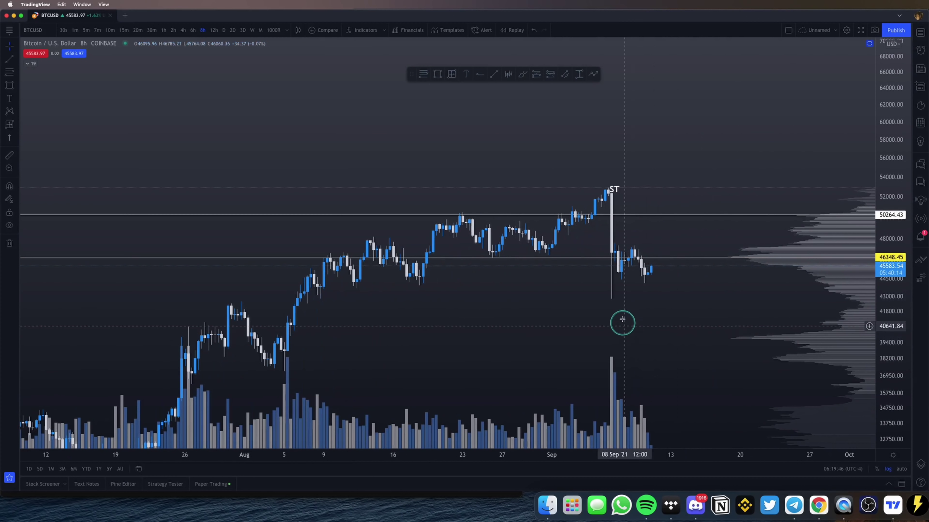
Step: Compare daily and 4-hour intervals, settling on zoomed-in daily bars
click(225, 32)
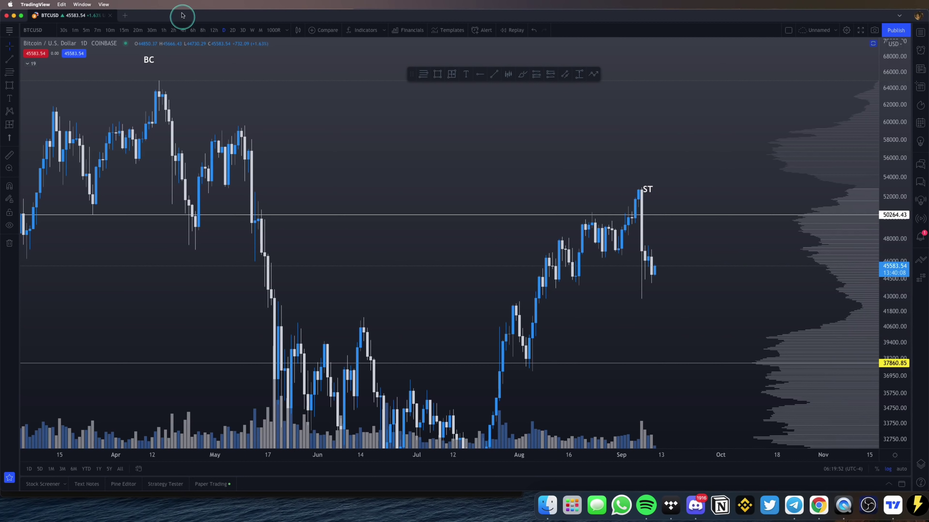
click(185, 30)
scroll(675, 181, down, 4)
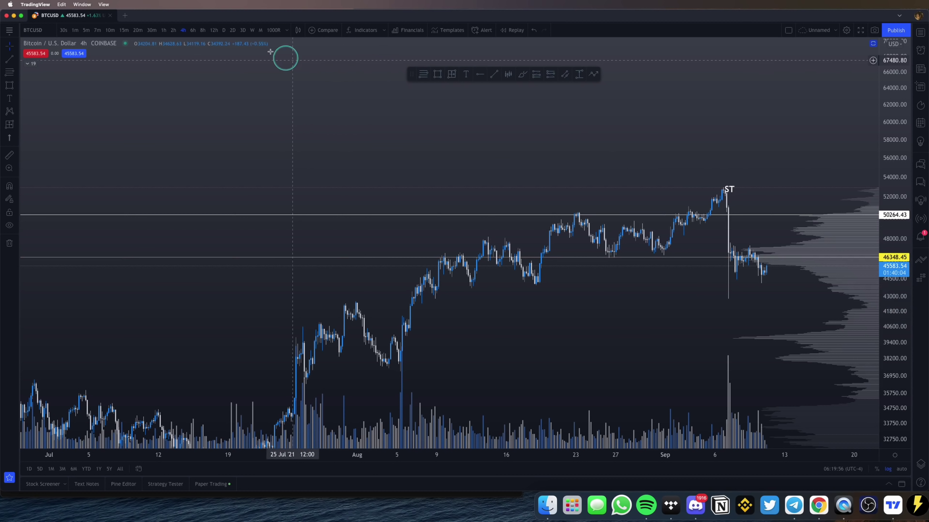
click(224, 31)
scroll(783, 240, up, 3)
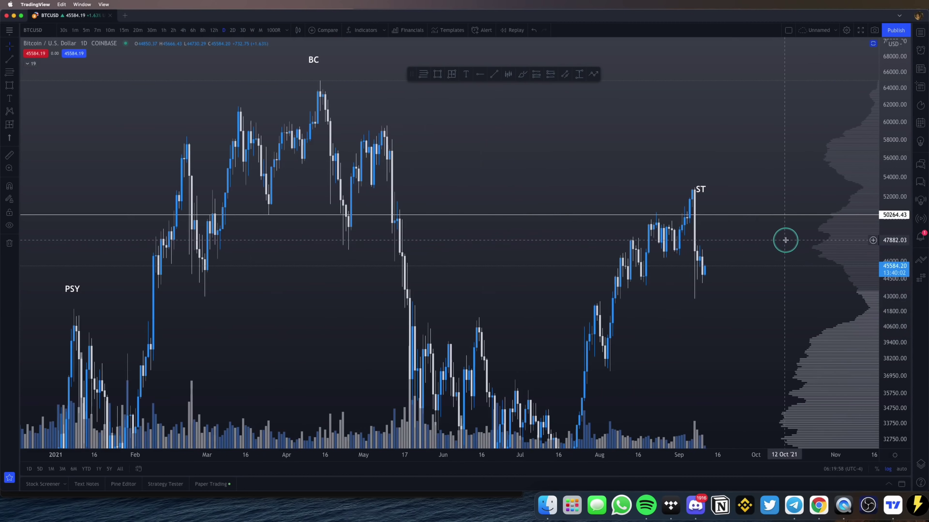
scroll(728, 223, up, 1)
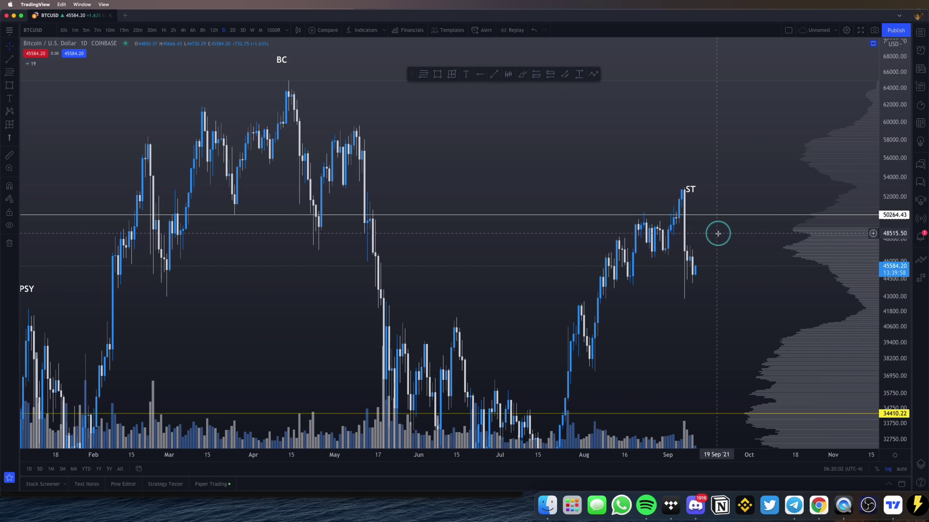
Step: Add a 48481.95 horizontal level and loop the May highs through ST, about 53,000–59,000
click(717, 233)
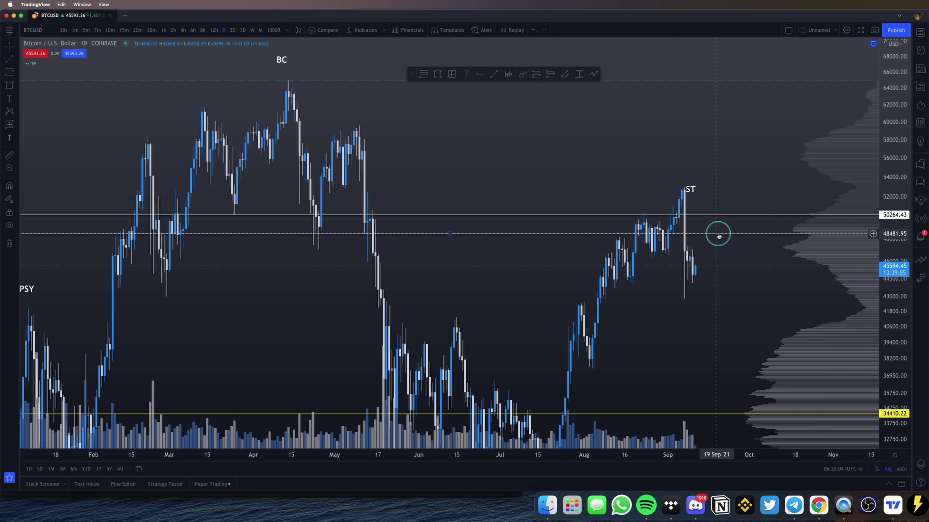
scroll(710, 170, down, 1)
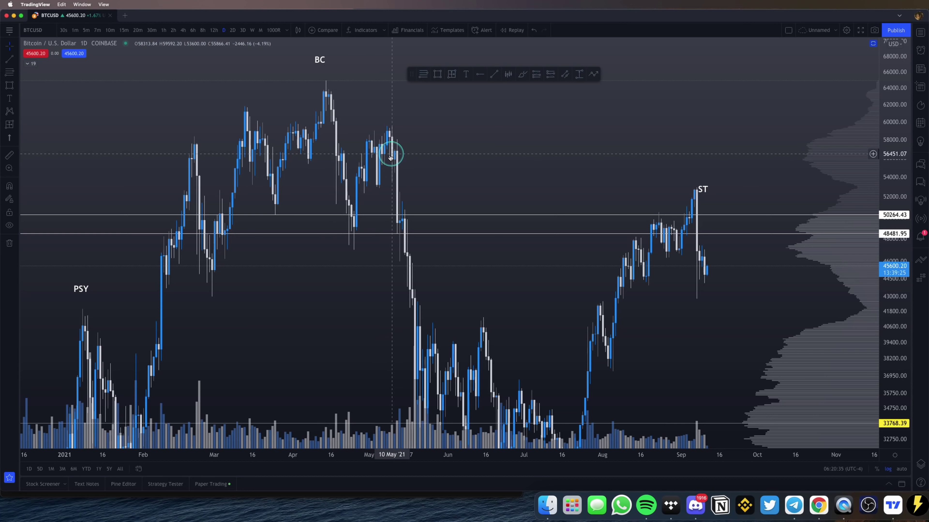
mouse_move(361, 127)
mouse_down()
mouse_move(694, 144)
mouse_move(452, 193)
mouse_move(366, 133)
mouse_up()
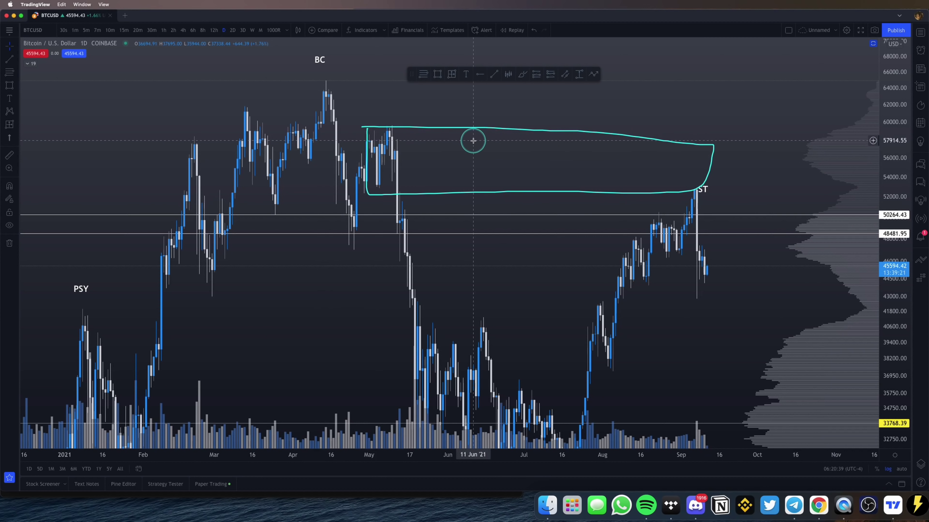
scroll(713, 179, up, 2)
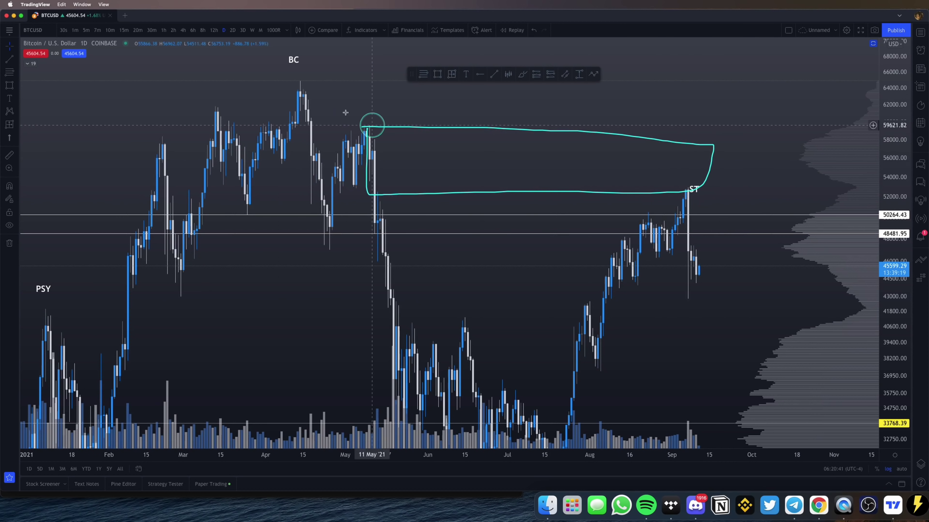
Step: Show 4-hour candles stretched and zoomed on Aug–Sep, sketching a dip-then-rally path from 8 Sep
click(183, 30)
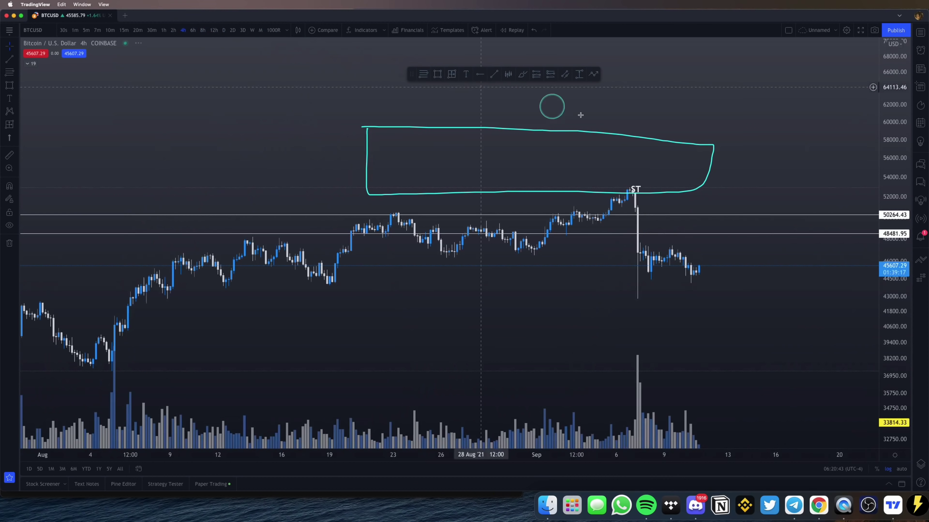
drag(885, 322, 696, 114)
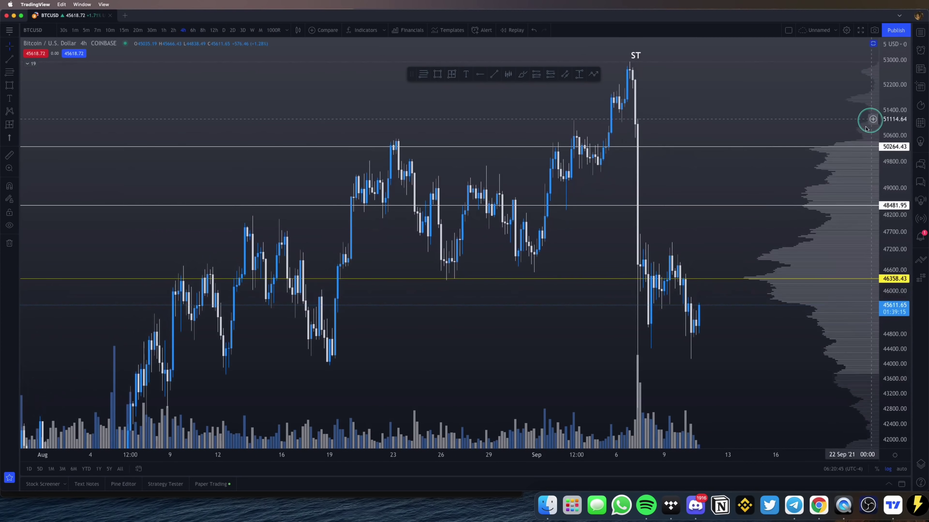
scroll(820, 244, up, 5)
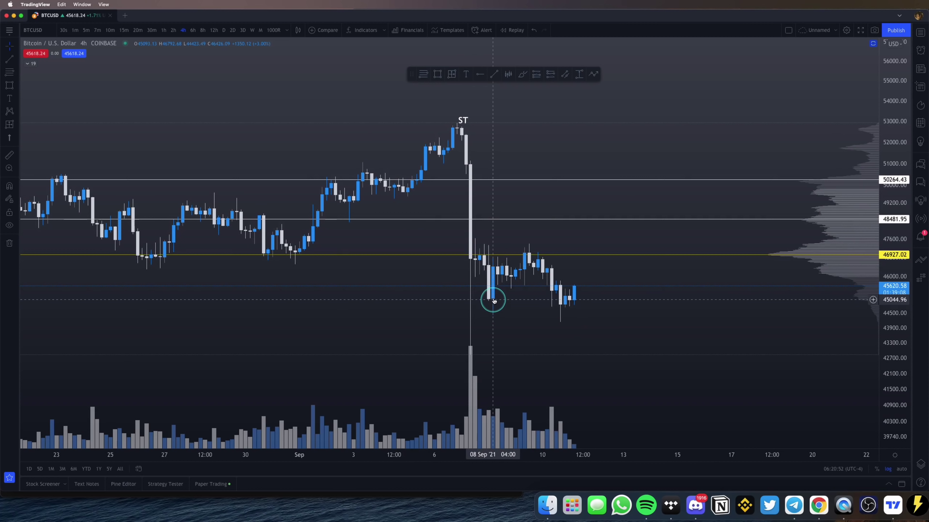
mouse_move(493, 291)
mouse_down()
mouse_move(592, 328)
mouse_move(735, 72)
mouse_up()
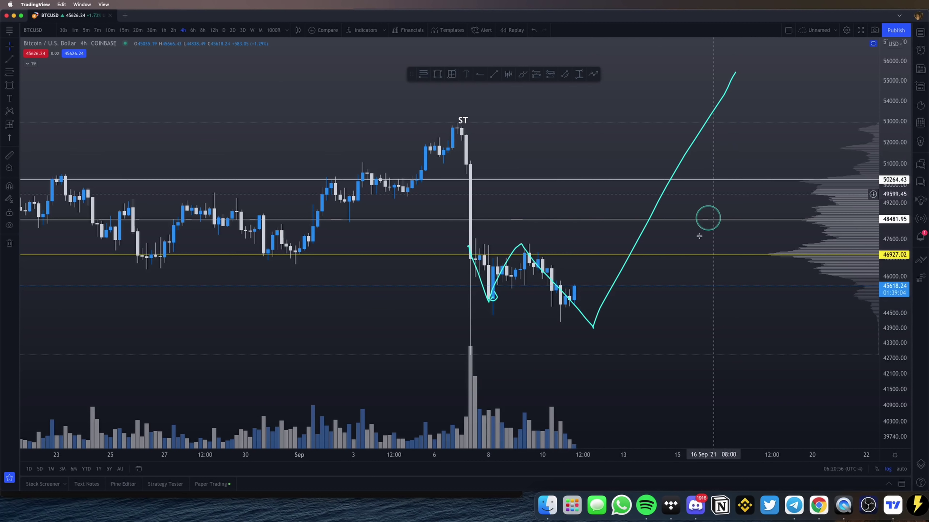
scroll(368, 182, down, 3)
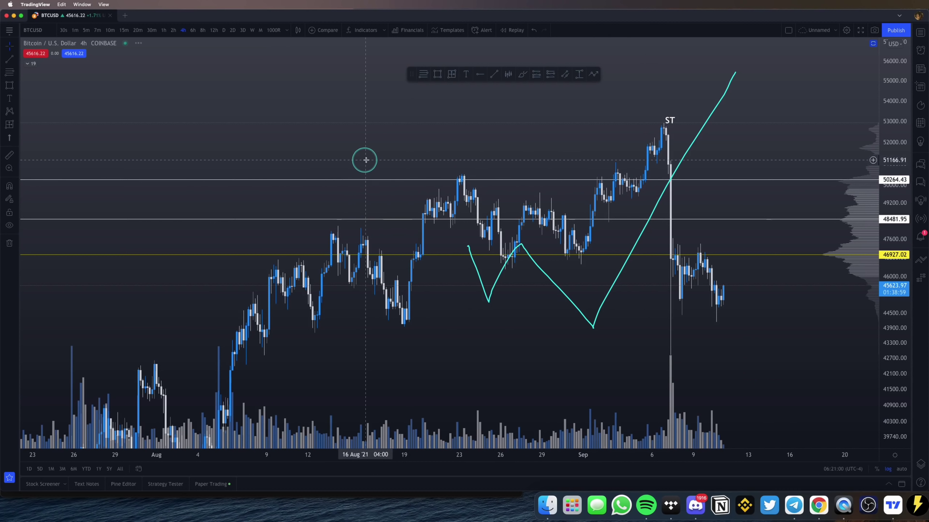
key(BackSpace)
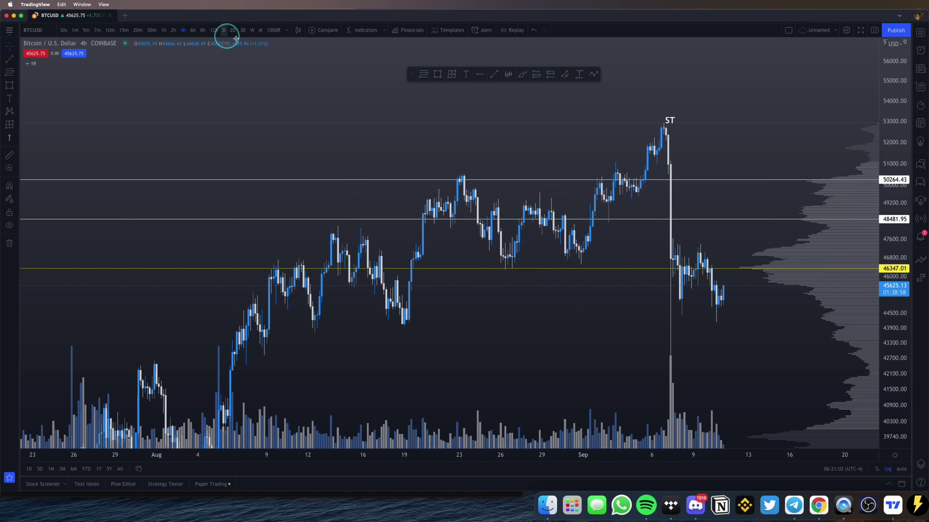
scroll(525, 155, up, 3)
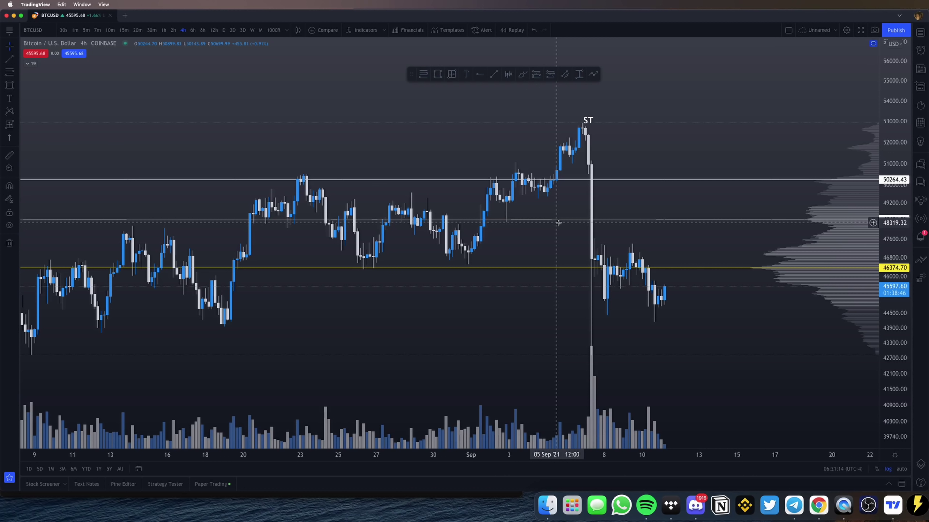
Step: Add a horizontal level at 49239.59 and delete the 48481.95 level
click(613, 196)
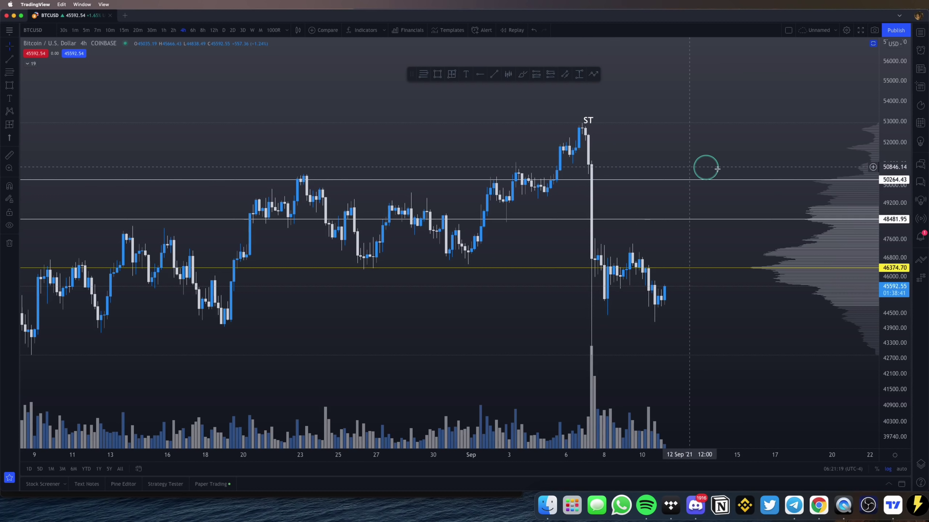
key(ctrl+m)
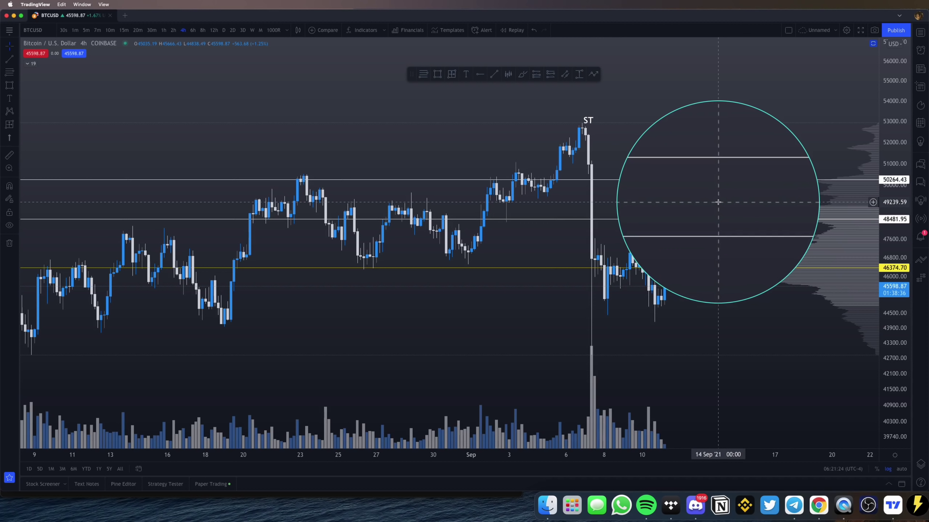
click(717, 202)
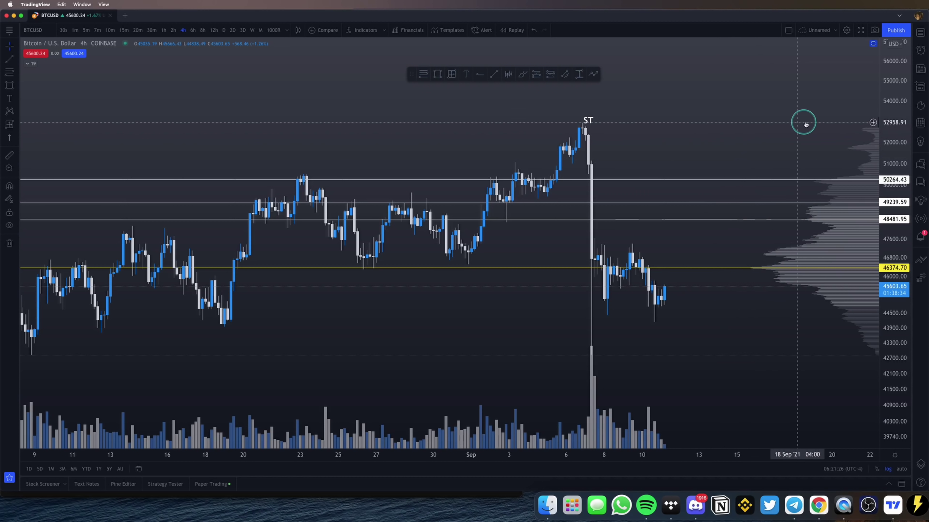
click(760, 220)
key(BackSpace)
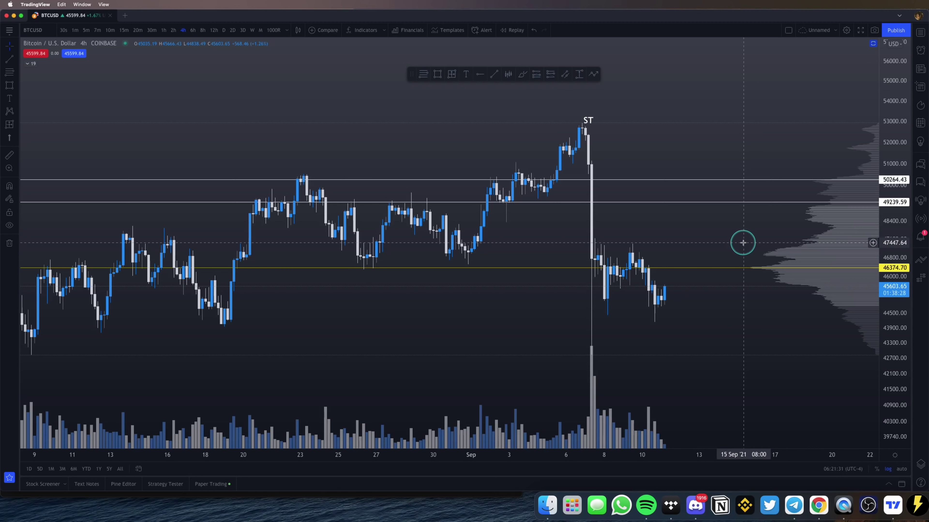
Step: Add a 47431.94 level, circle it on the price scale, and sketch a rally
key(alt+h)
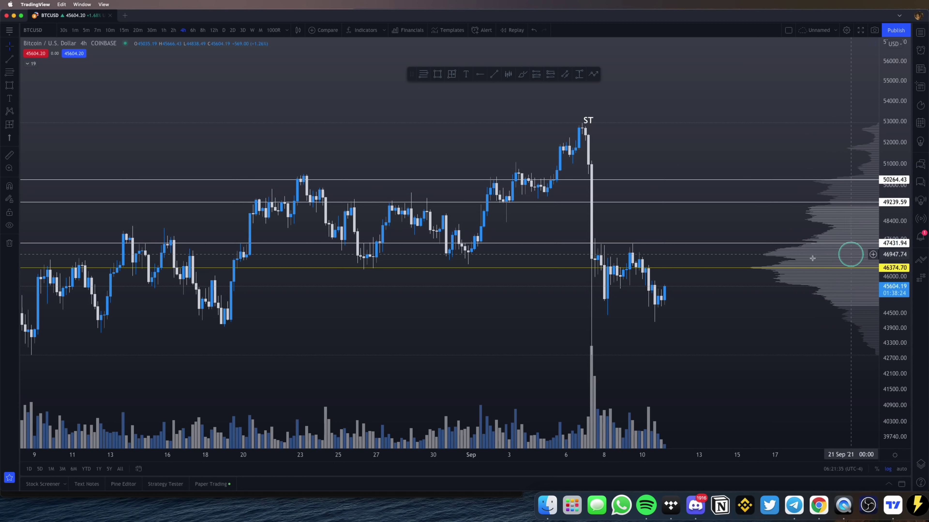
drag(855, 243, 903, 218)
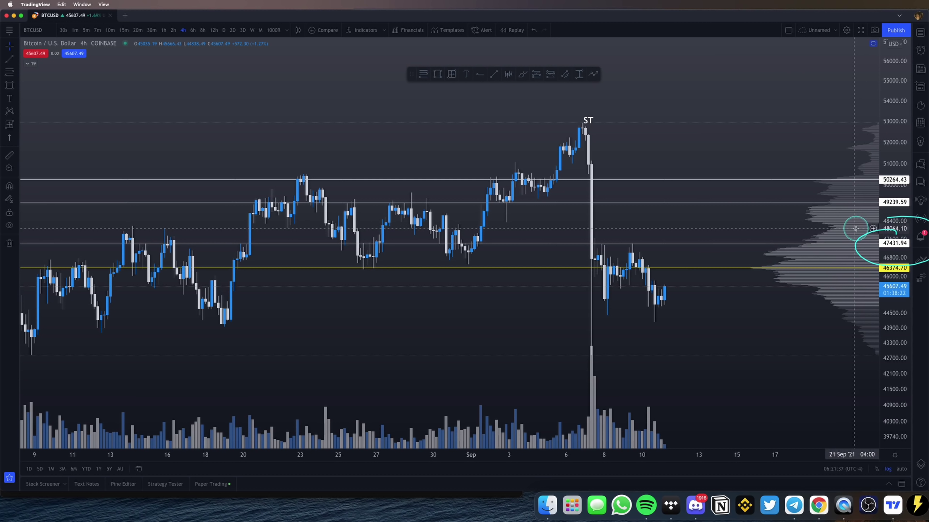
mouse_move(663, 289)
mouse_down()
mouse_move(687, 201)
mouse_move(647, 211)
mouse_up()
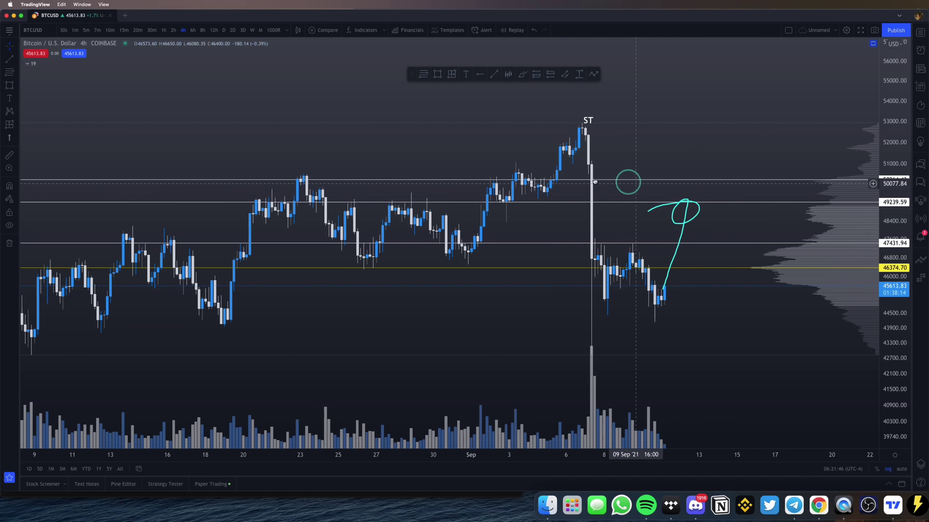
Step: Draw a BEARISH ORDERBLOCK box from early September above the 49239.59 level
click(518, 98)
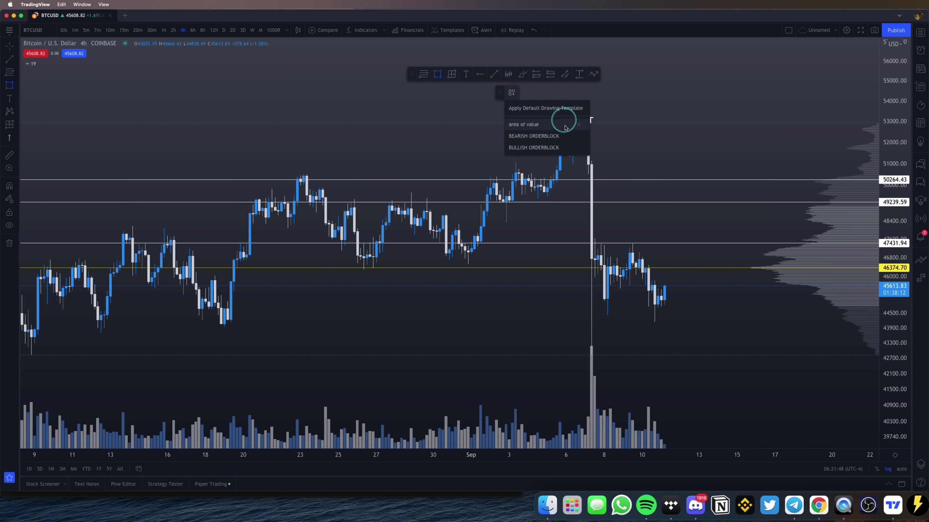
click(548, 137)
drag(487, 181, 806, 201)
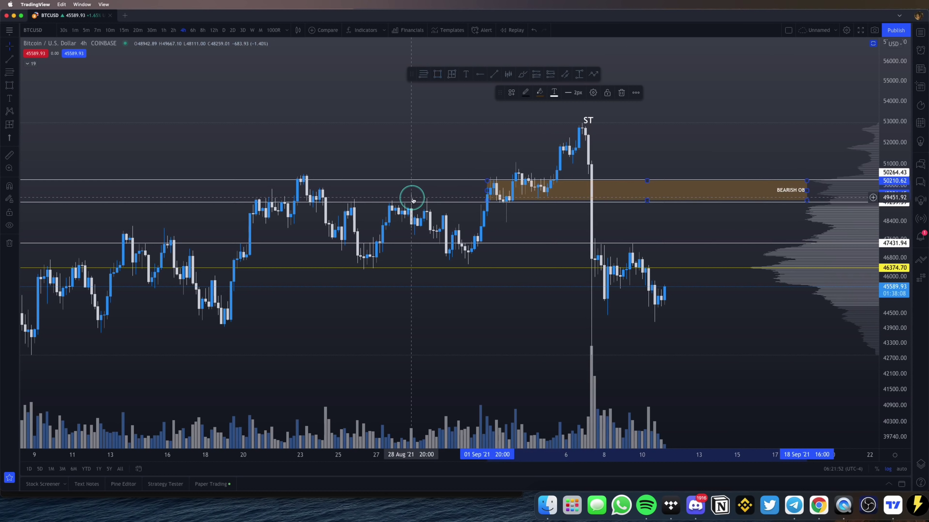
drag(486, 190, 544, 191)
click(790, 161)
click(788, 194)
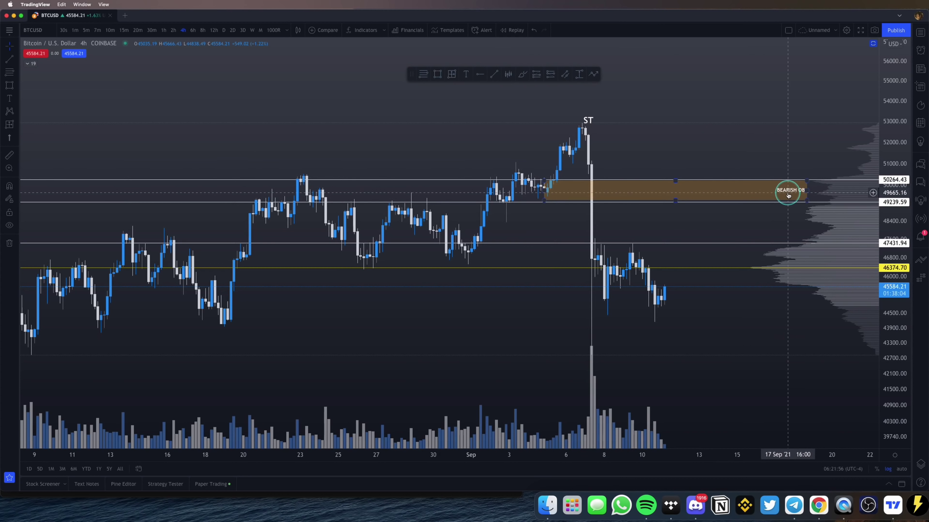
drag(663, 299, 685, 205)
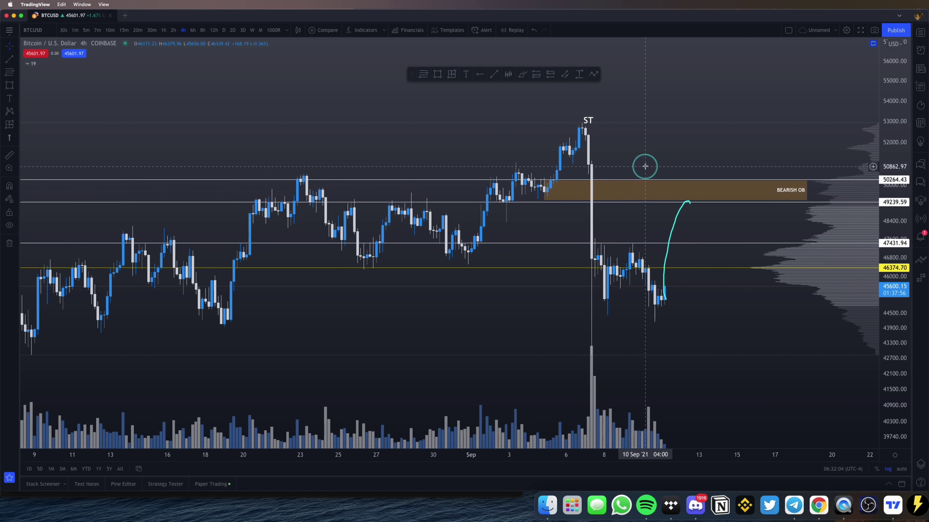
Step: Raise the box top to 50981 and add a horizontal level at 50980.96
key(super+z)
key(alt+g)
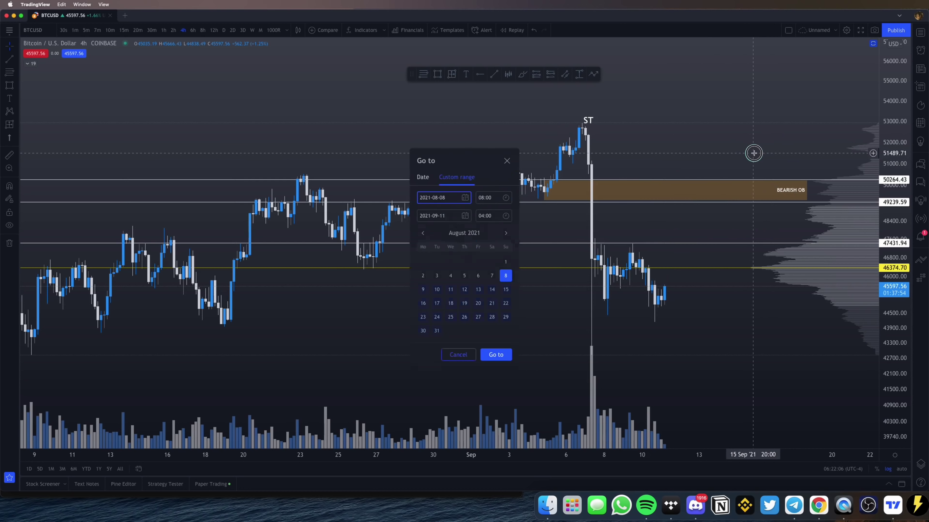
key(Escape)
drag(675, 180, 672, 164)
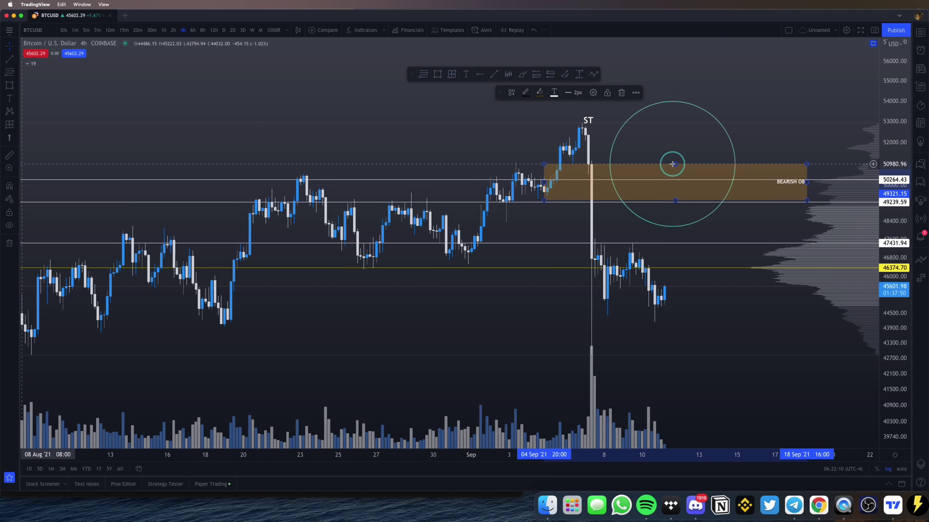
key(alt+h)
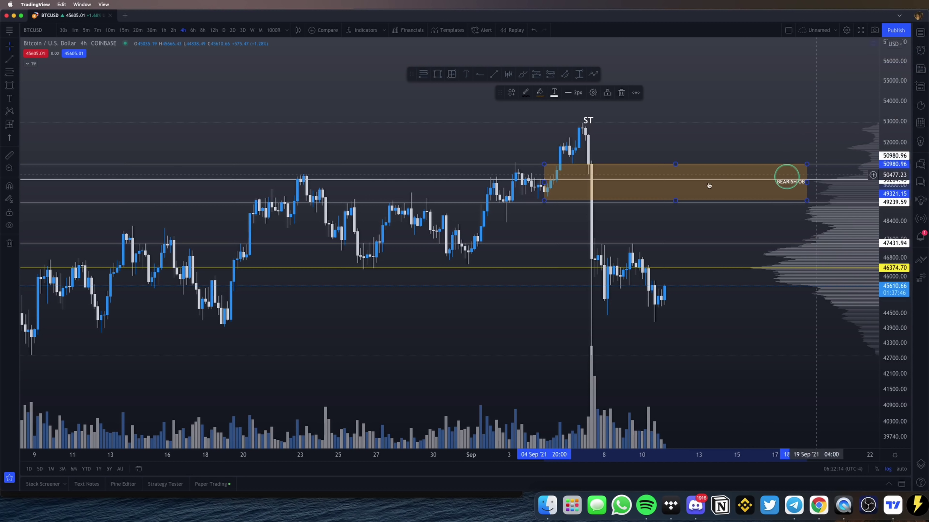
Step: Trace strokes over the order-block zone, then switch to Discord
mouse_move(555, 177)
mouse_down()
mouse_move(798, 166)
mouse_move(605, 191)
mouse_move(596, 169)
mouse_up()
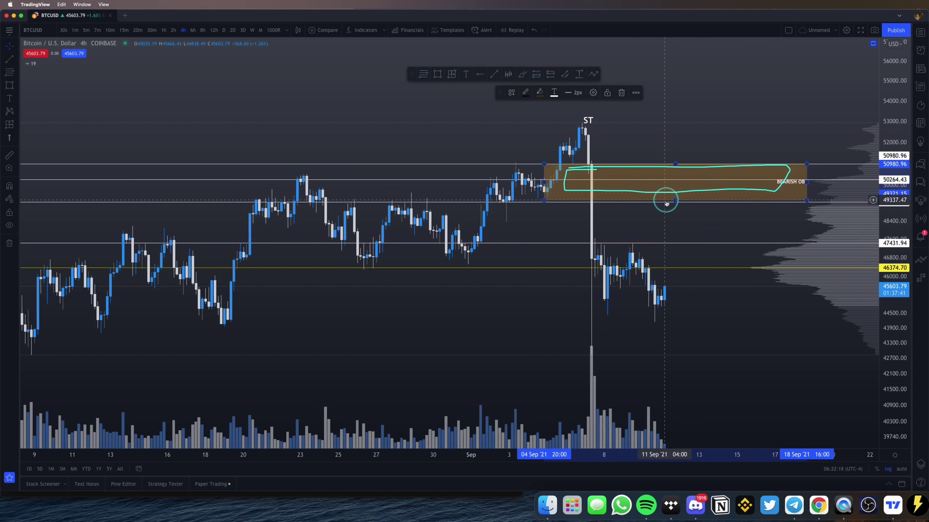
drag(660, 197, 667, 160)
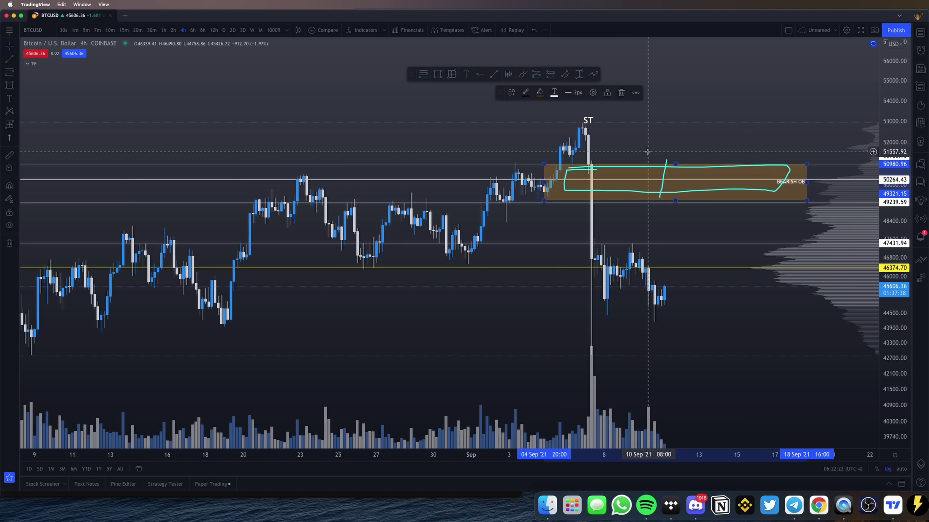
scroll(632, 146, down, 3)
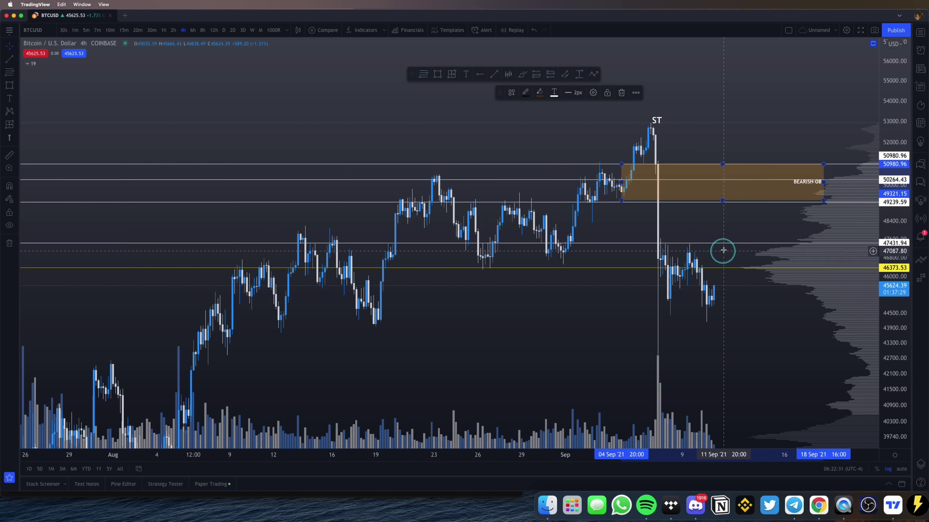
key(super+Tab)
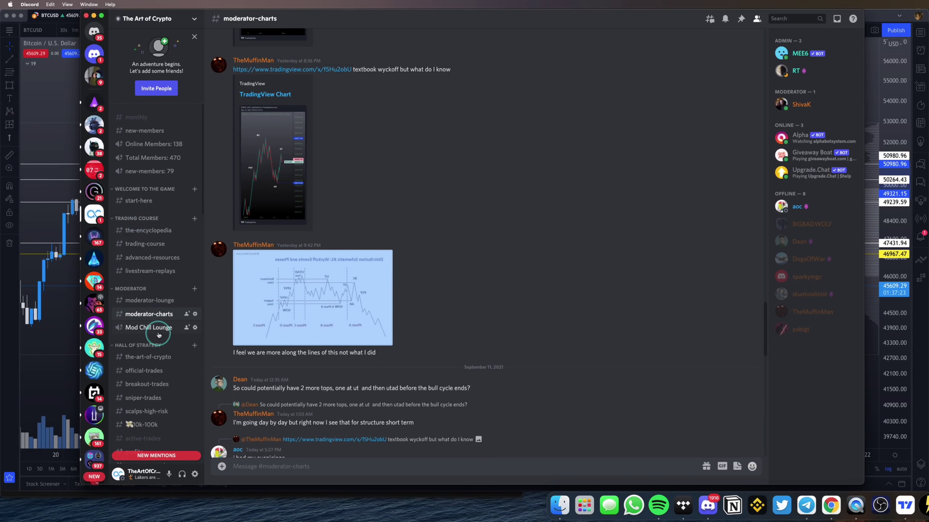
Step: Open the the-art-of-crypto channel, circle the BTC and ETH updates, and peek at the chart
click(148, 356)
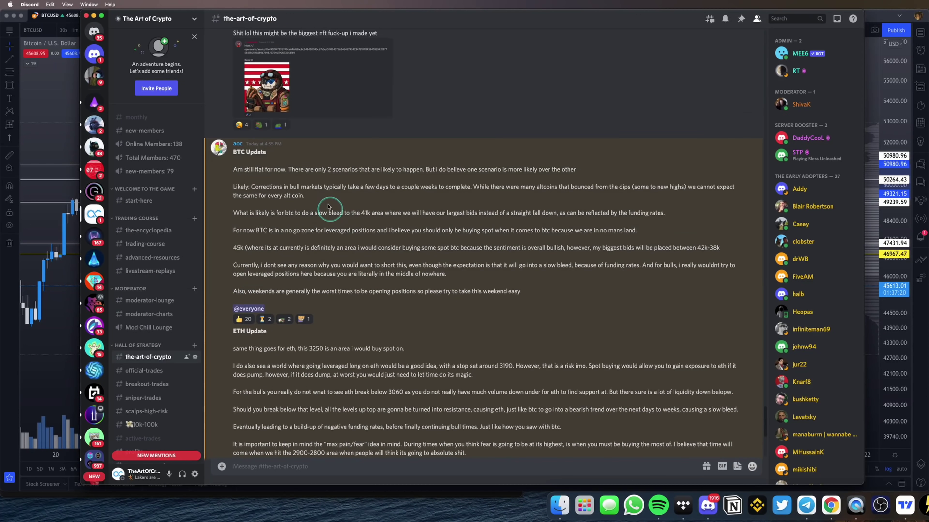
drag(186, 171, 290, 98)
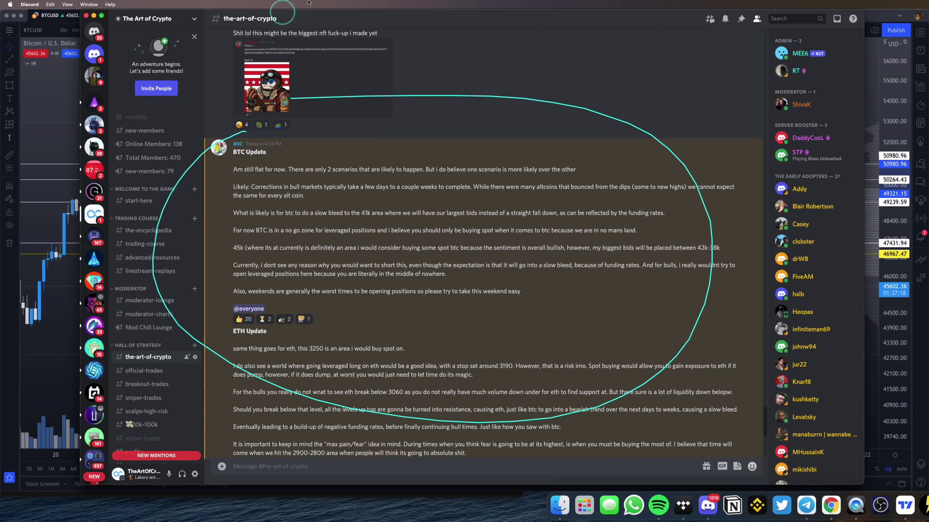
key(super+Tab)
drag(928, 58, 928, 37)
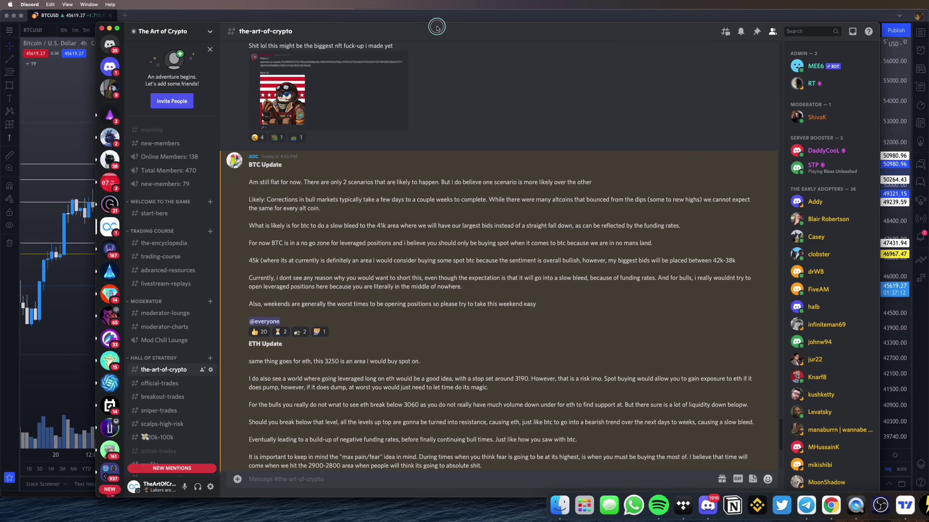
drag(435, 27, 928, 27)
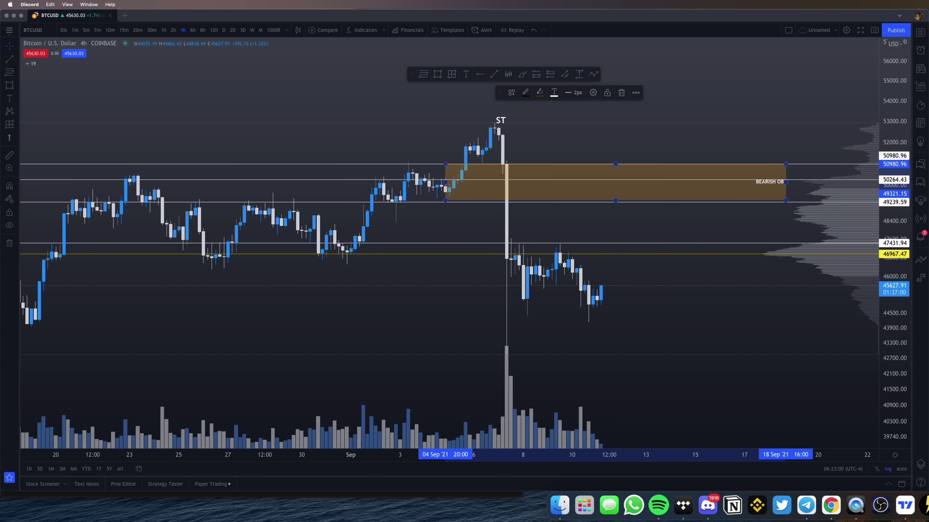
Step: Bring Discord back, shift it left, circle the BTC and ETH updates, and magnify channel names
key(super+Tab)
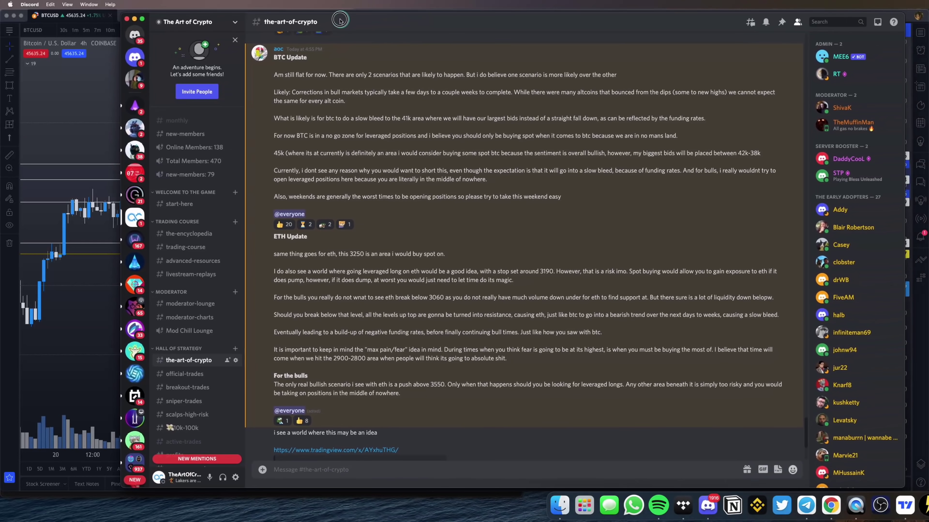
drag(339, 20, 307, 19)
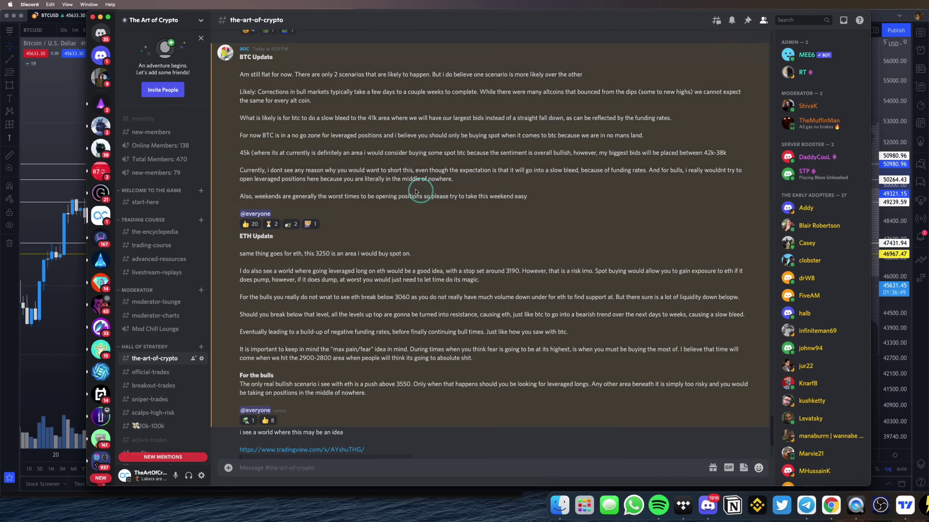
mouse_move(234, 49)
mouse_down()
mouse_move(226, 439)
mouse_move(379, 55)
mouse_up()
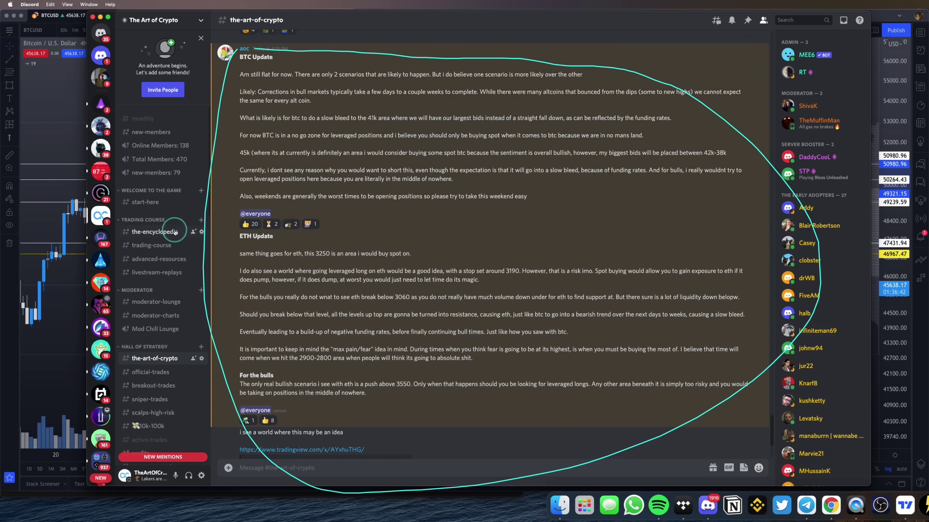
key(alt+a)
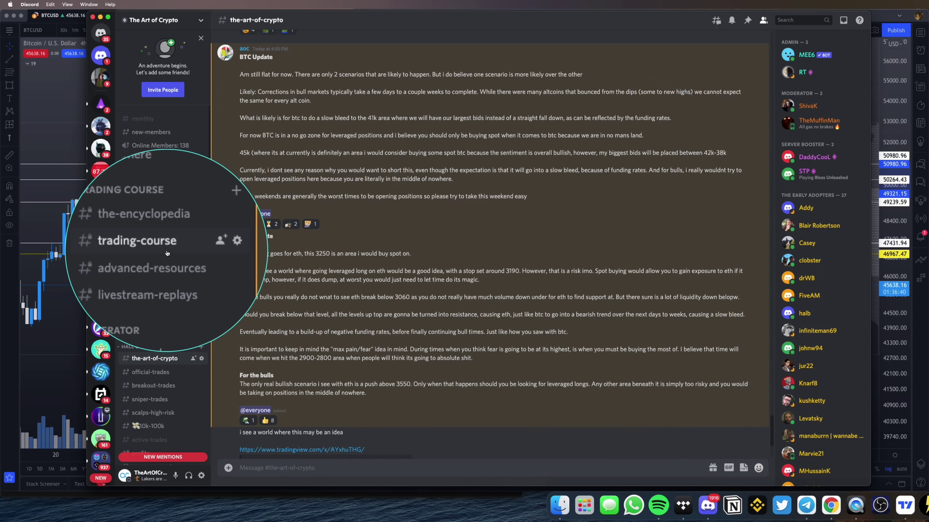
key(alt+a)
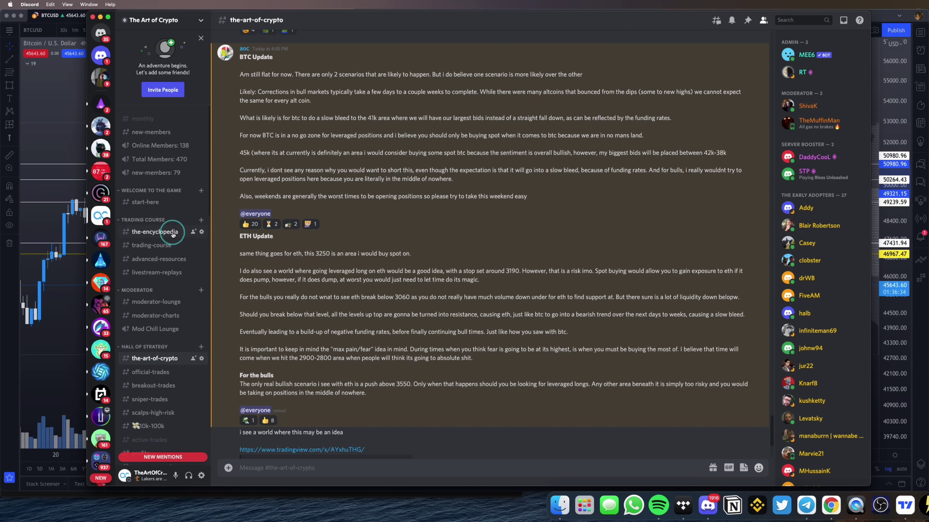
Step: Open #profits-page, browse the posted futures trades, and minimise Discord
scroll(173, 234, down, 4)
scroll(173, 223, down, 4)
scroll(173, 224, down, 1)
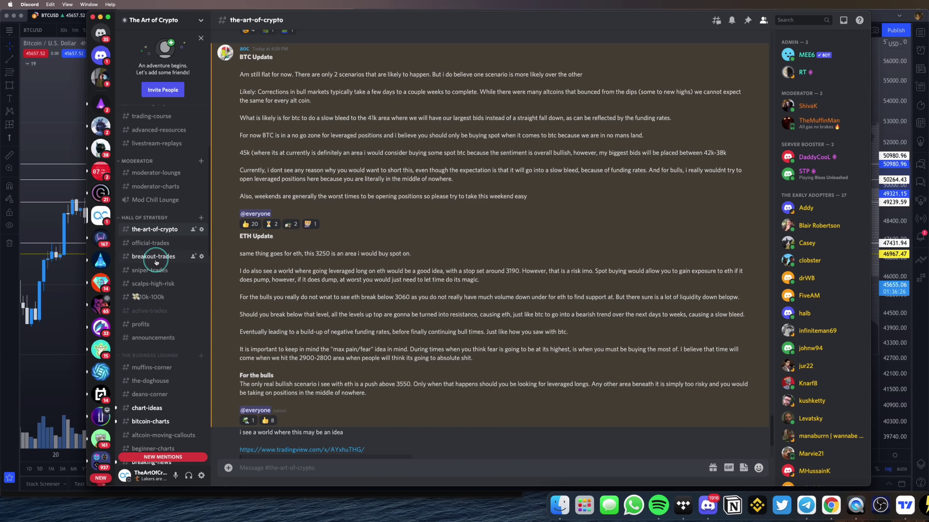
scroll(156, 262, down, 18)
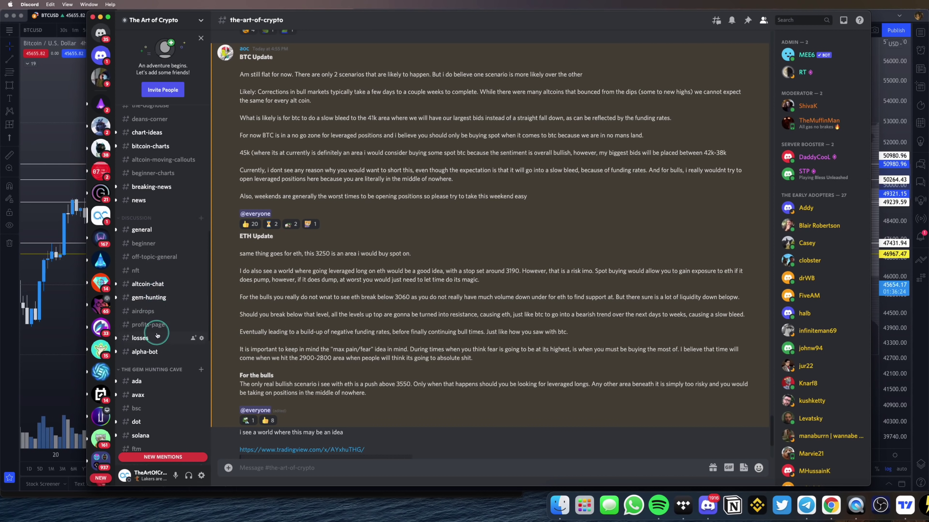
click(148, 325)
scroll(410, 286, up, 6)
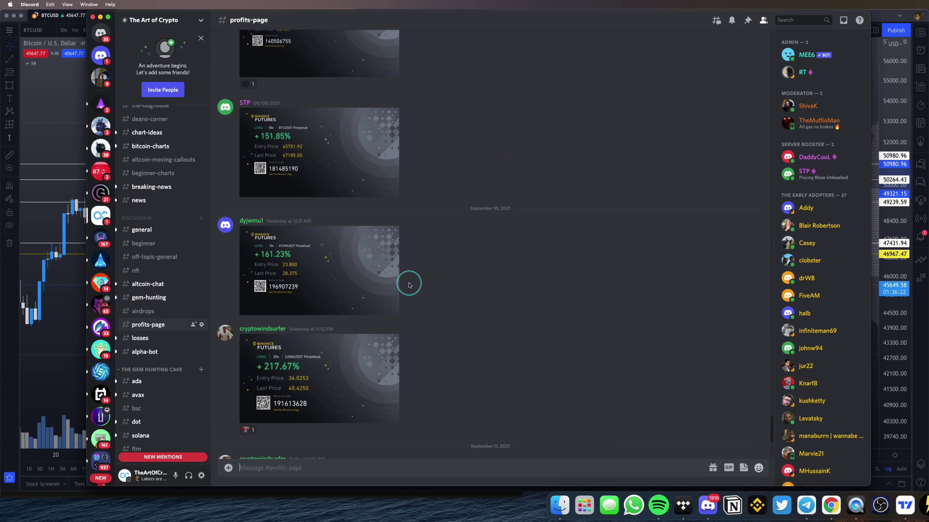
scroll(409, 285, down, 6)
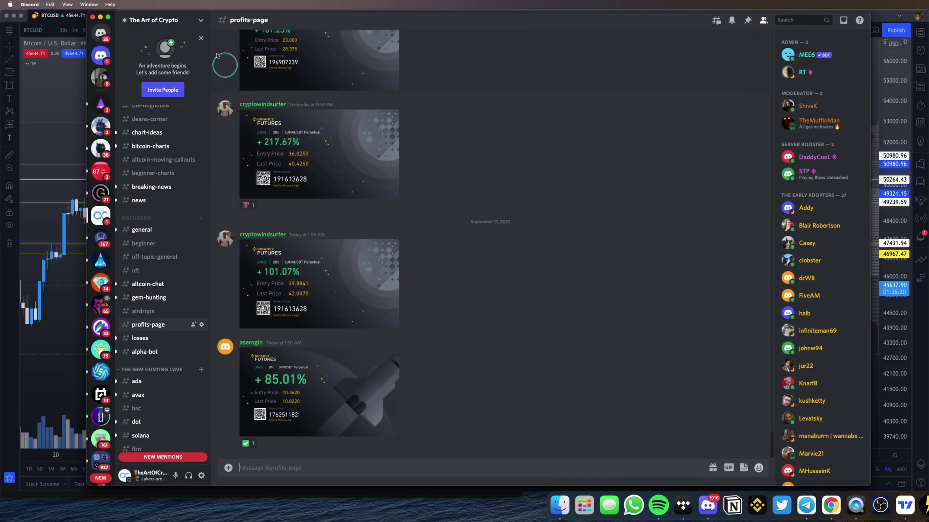
drag(301, 17, 330, 15)
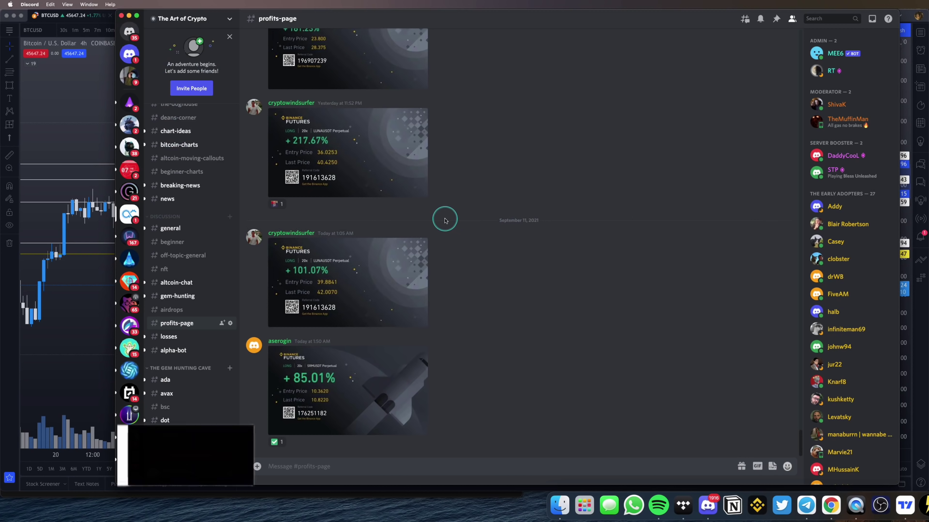
key(super+m)
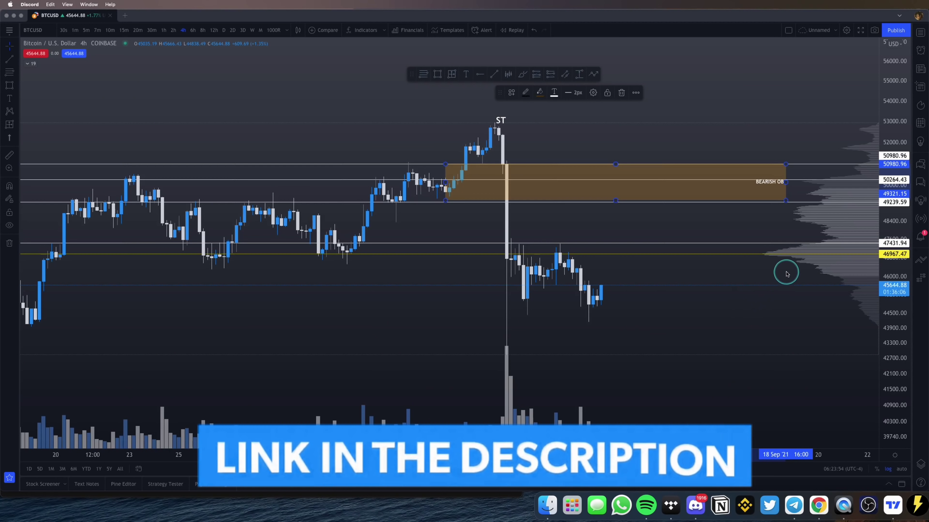
Step: Draw a descending trend line from the recent swing high and circle the candles touching it
mouse_move(603, 309)
mouse_down()
mouse_move(601, 253)
mouse_move(636, 201)
mouse_move(664, 208)
mouse_up()
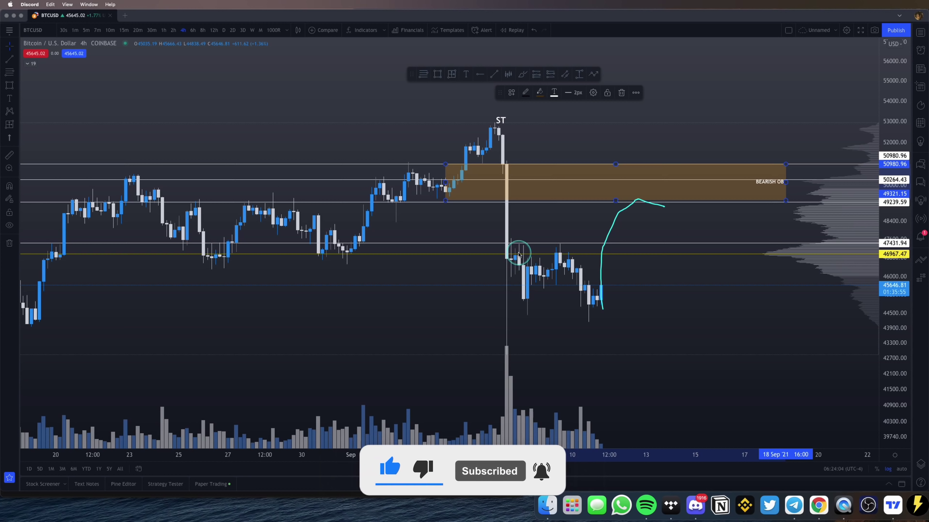
click(547, 219)
click(494, 74)
click(560, 244)
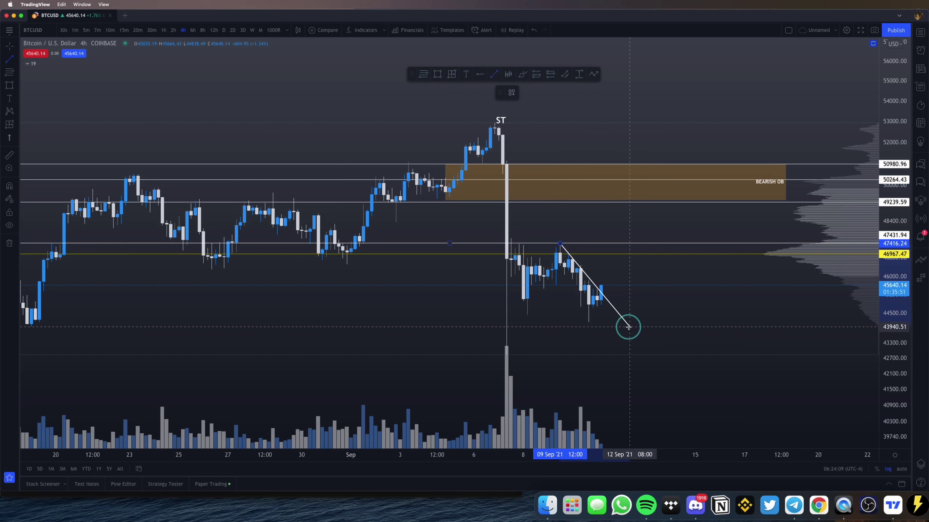
click(617, 314)
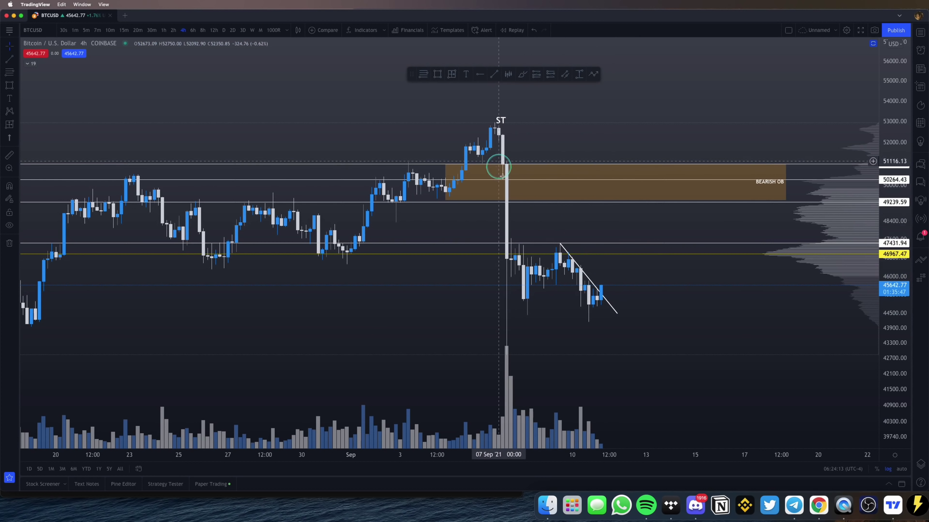
mouse_move(605, 283)
mouse_down()
mouse_move(621, 273)
mouse_move(582, 277)
mouse_up()
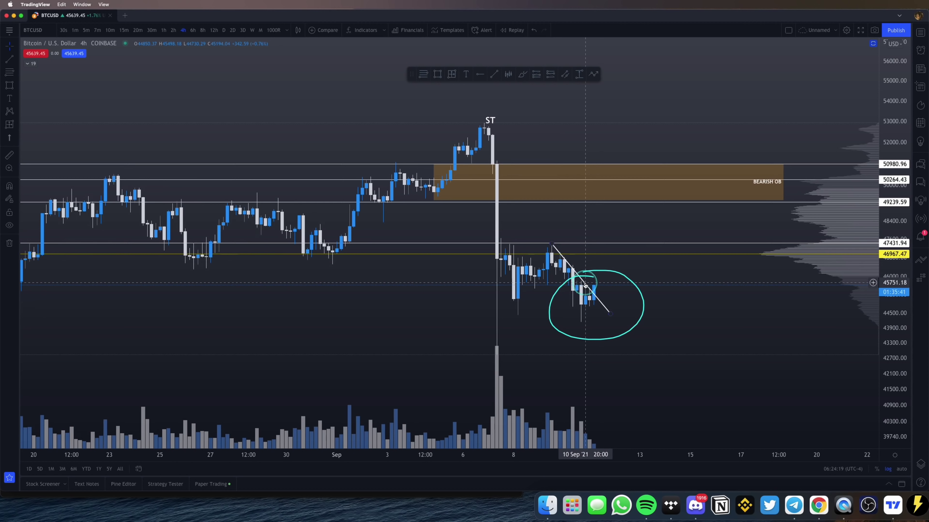
Step: Sketch a move up into the BEARISH OB zone; add, then delete, a lower wedge line
scroll(526, 263, right, 5)
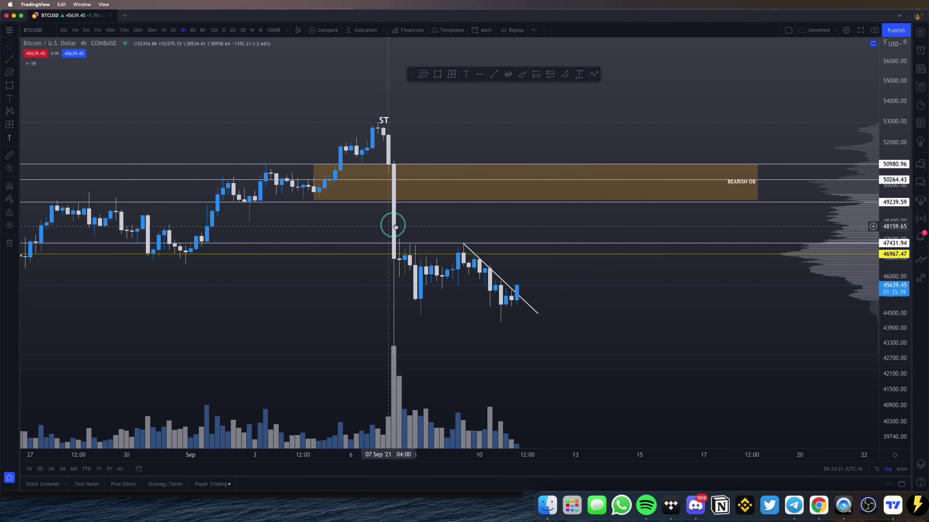
drag(461, 244, 529, 316)
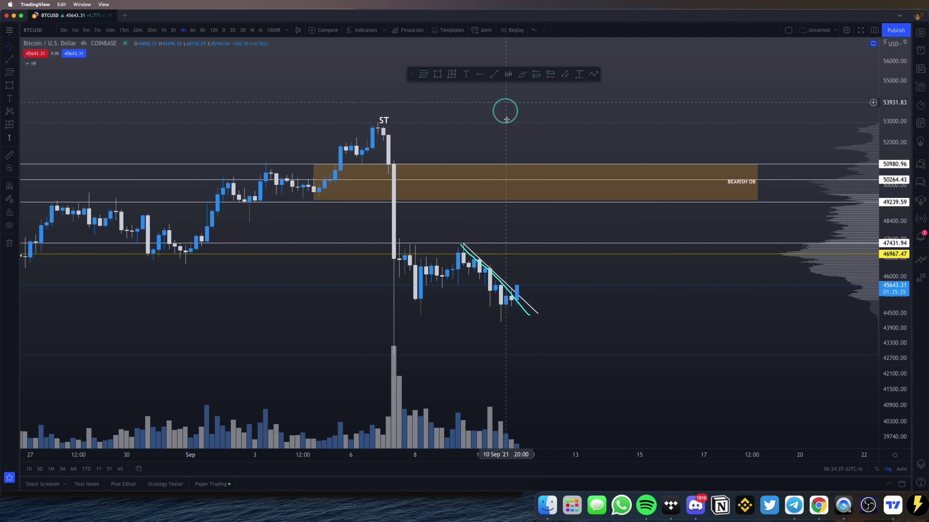
drag(523, 290, 524, 185)
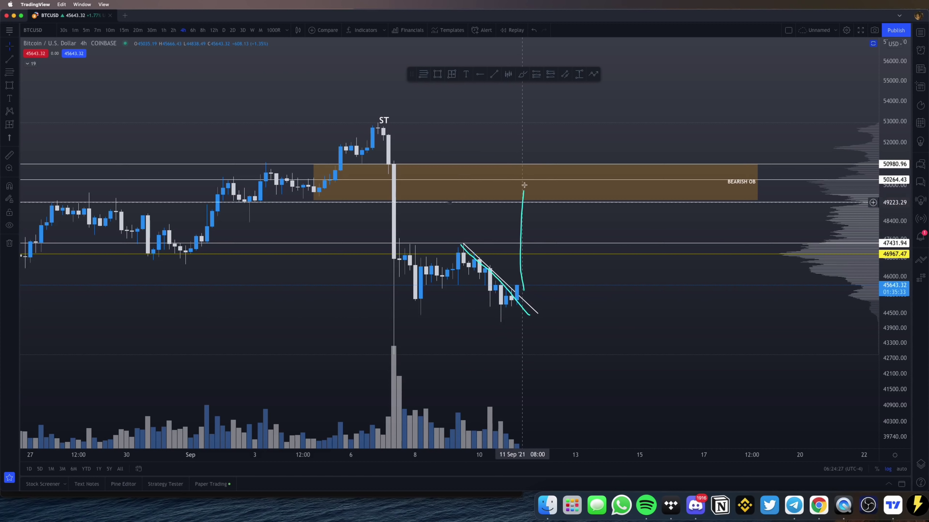
click(493, 75)
click(453, 281)
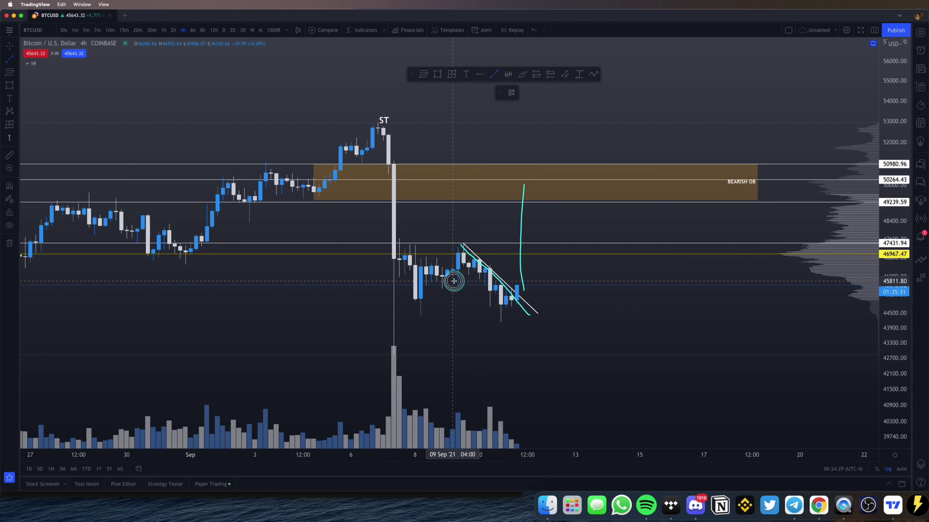
click(533, 326)
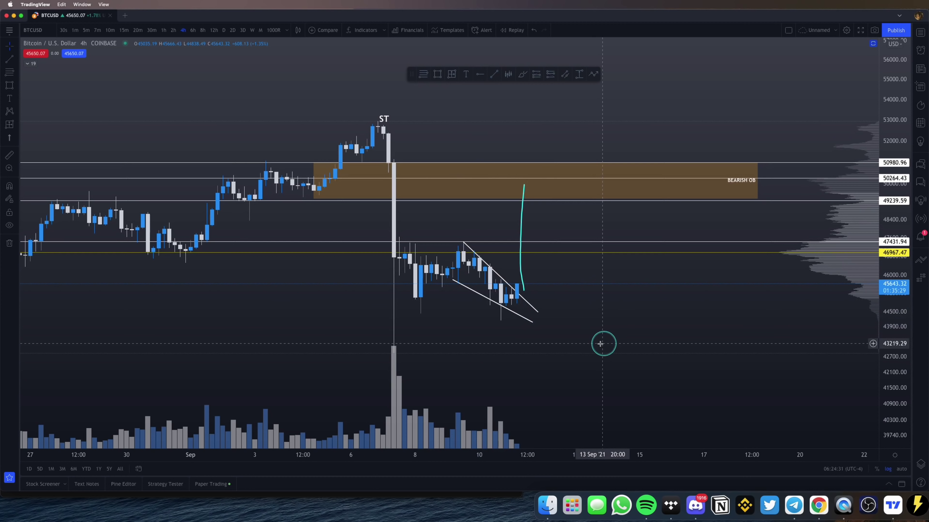
click(517, 316)
key(Delete)
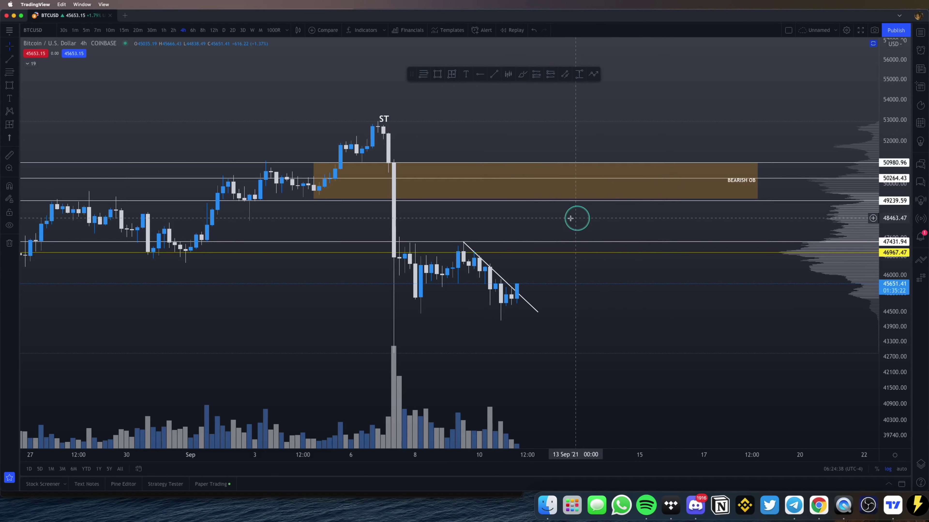
Step: Reframe to show more history and sketch a rally from the latest candle to the order block
drag(583, 221, 656, 224)
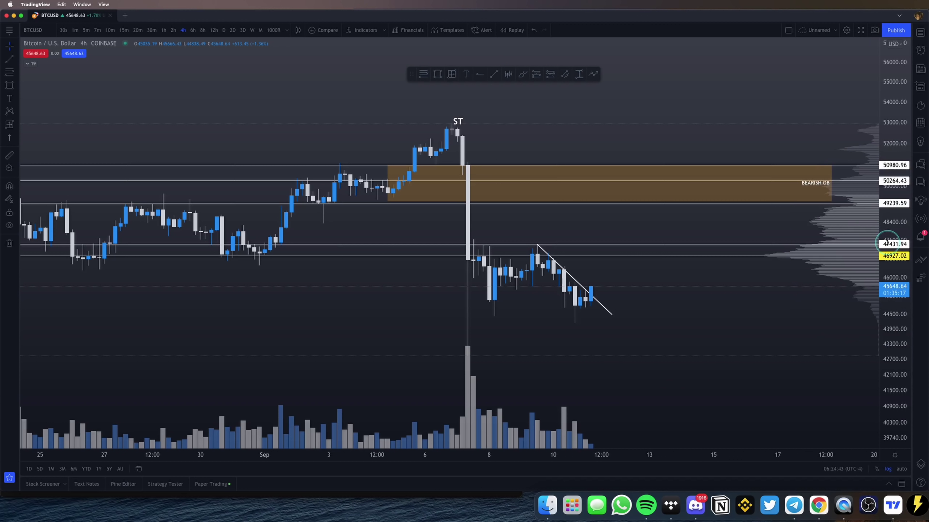
scroll(759, 311, down, 5)
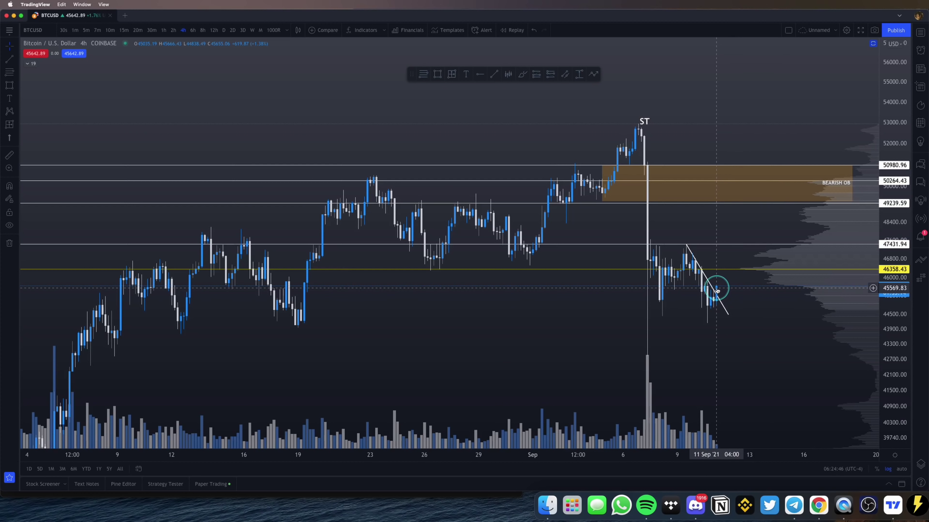
scroll(630, 249, down, 5)
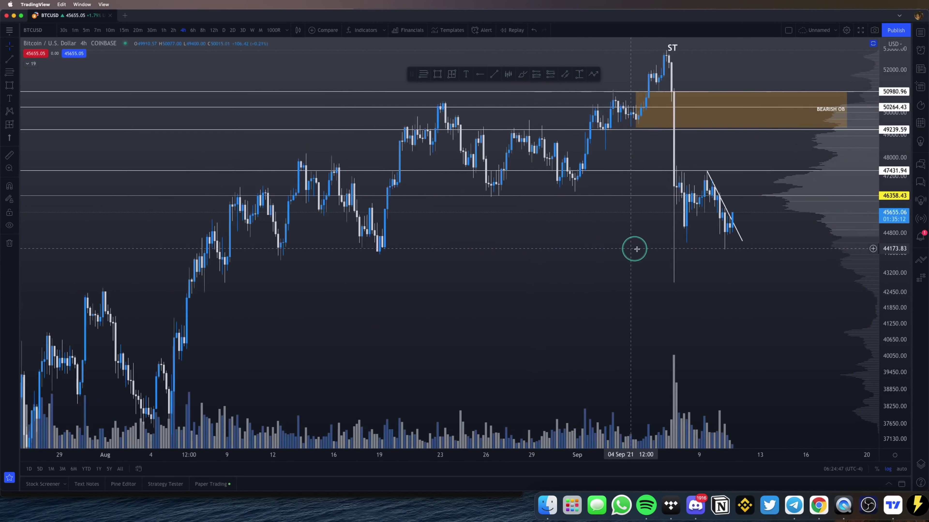
drag(873, 282, 868, 316)
drag(797, 297, 728, 303)
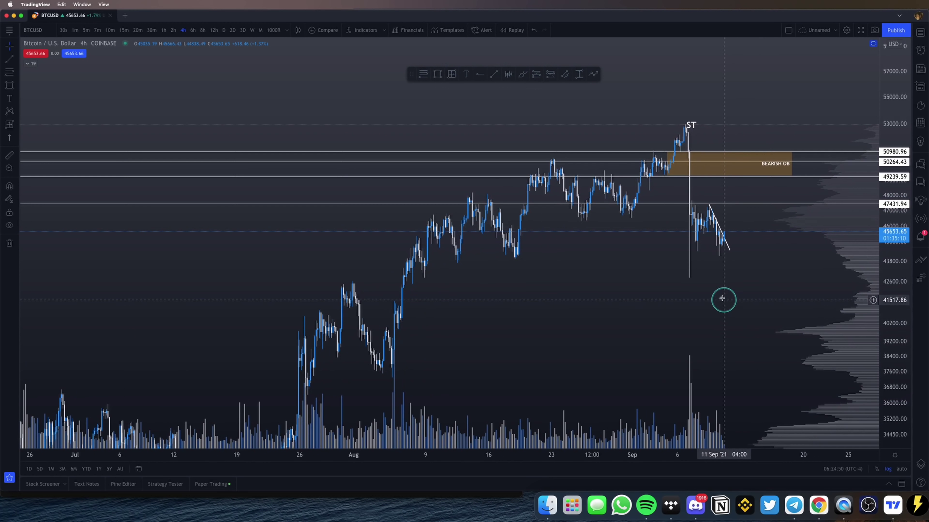
mouse_move(723, 235)
mouse_down()
mouse_move(728, 177)
mouse_move(776, 288)
mouse_up()
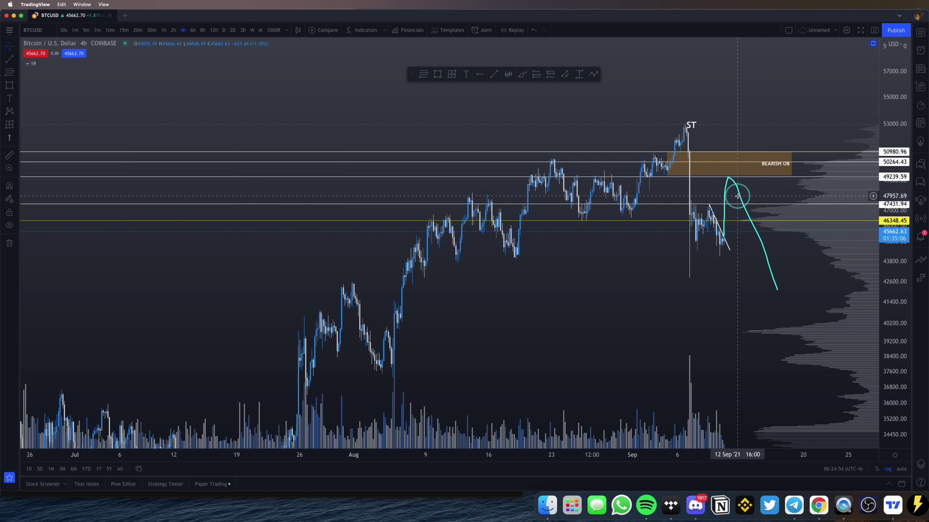
mouse_move(735, 166)
mouse_down()
mouse_move(705, 176)
mouse_move(753, 168)
mouse_up()
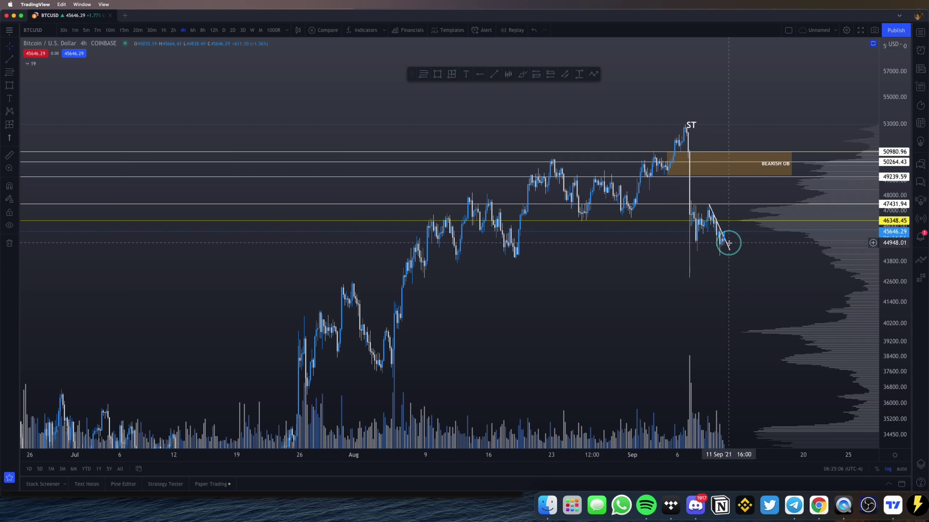
Step: Sketch the projected drop toward about 39,500
scroll(226, 195, down, 3)
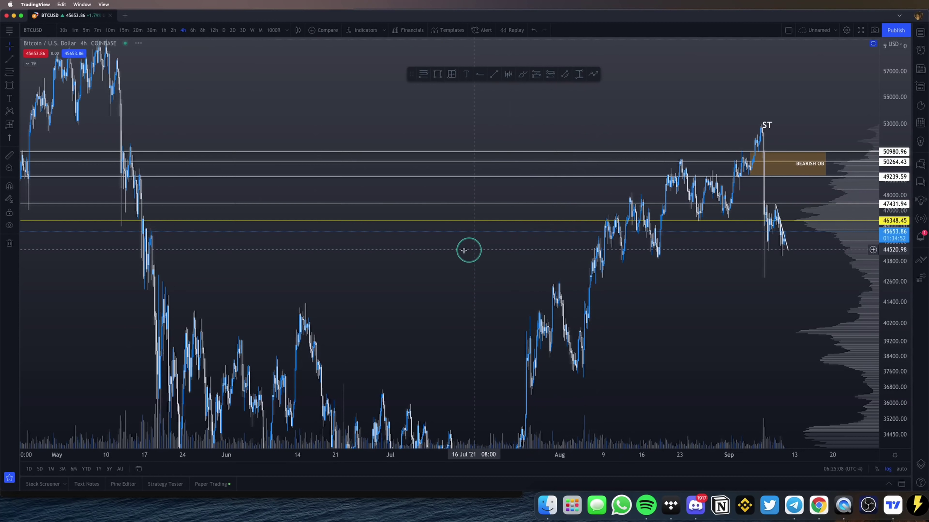
scroll(467, 249, up, 5)
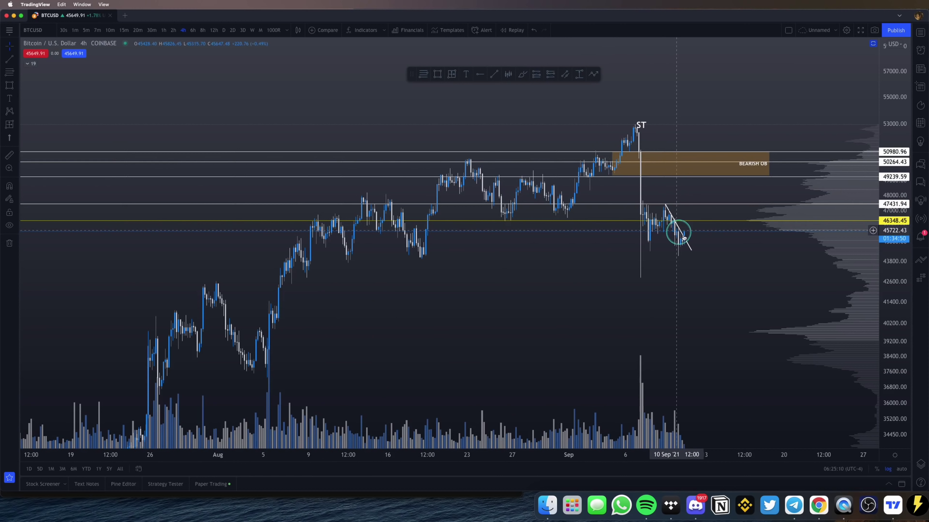
drag(693, 219, 738, 336)
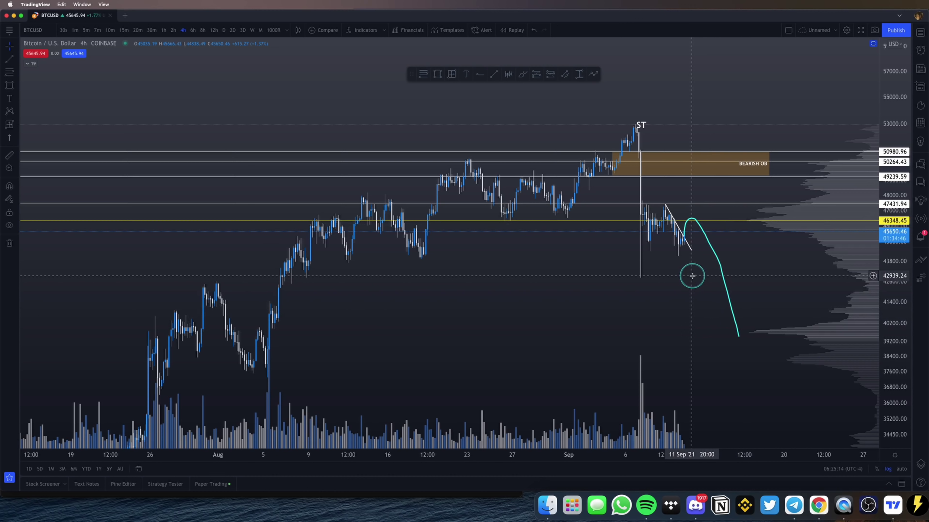
Step: Draw the support rectangle from the early-August lows to late September, about 43,350–43,950
click(436, 77)
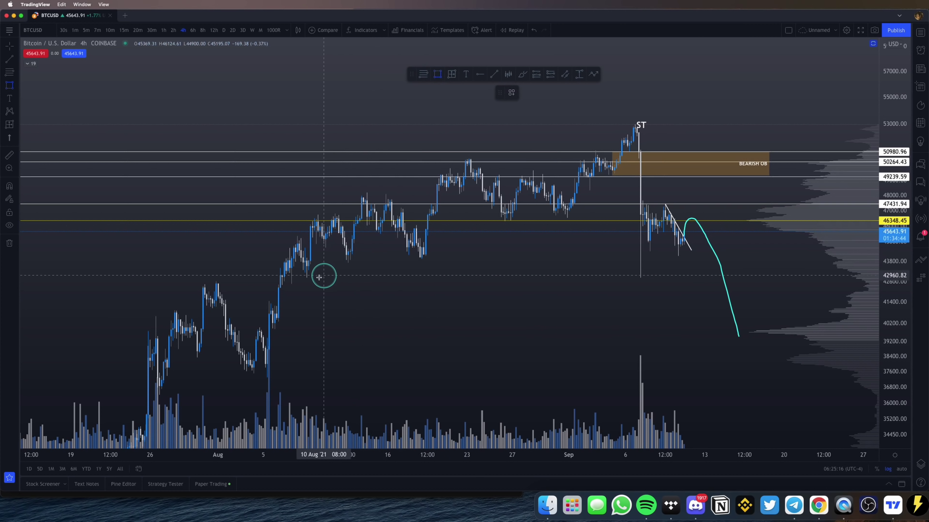
click(314, 259)
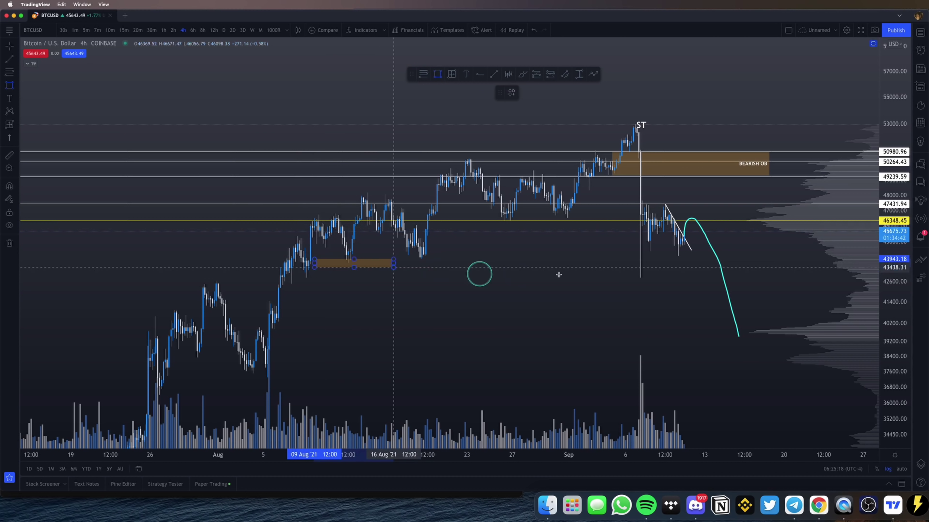
click(826, 269)
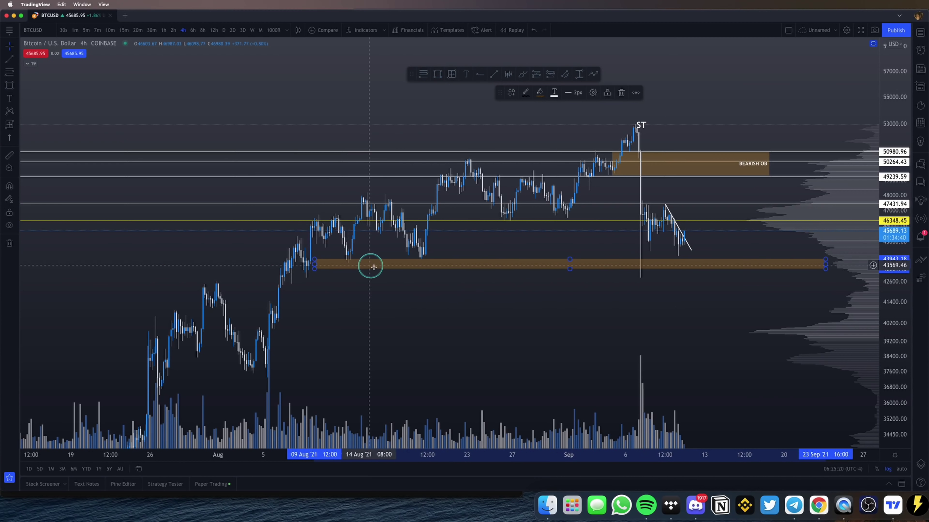
mouse_move(633, 288)
mouse_down()
mouse_move(591, 266)
mouse_move(687, 256)
mouse_move(690, 193)
mouse_up()
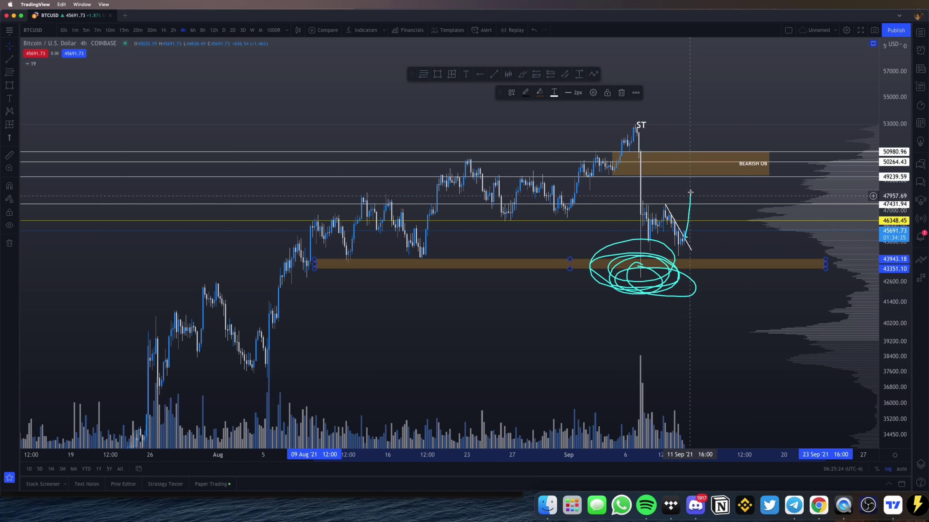
scroll(585, 198, up, 3)
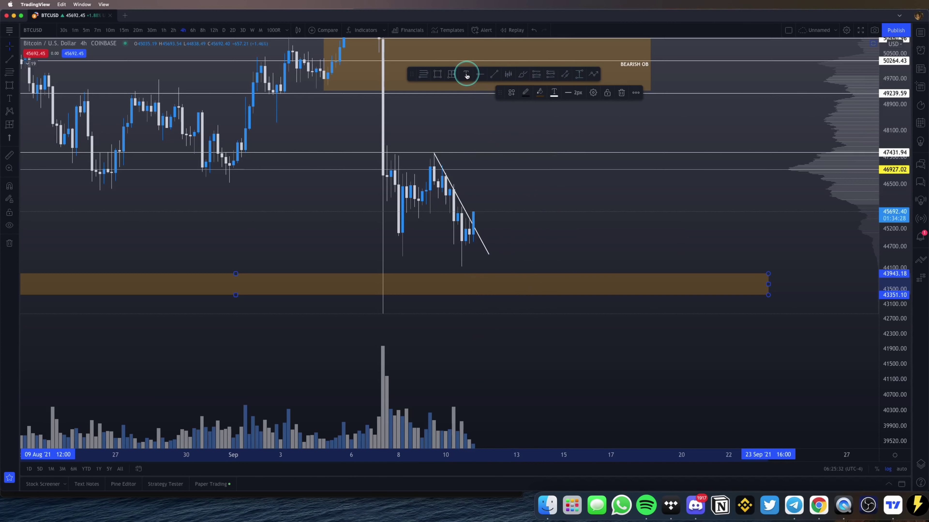
Step: Place a test Long Position at the latest candle and lower its profit target
click(525, 75)
click(493, 211)
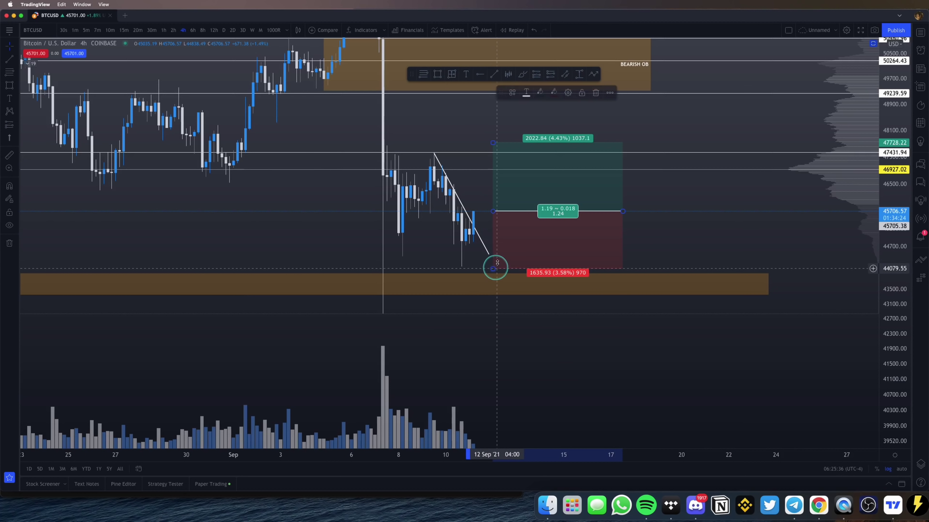
drag(493, 143, 496, 93)
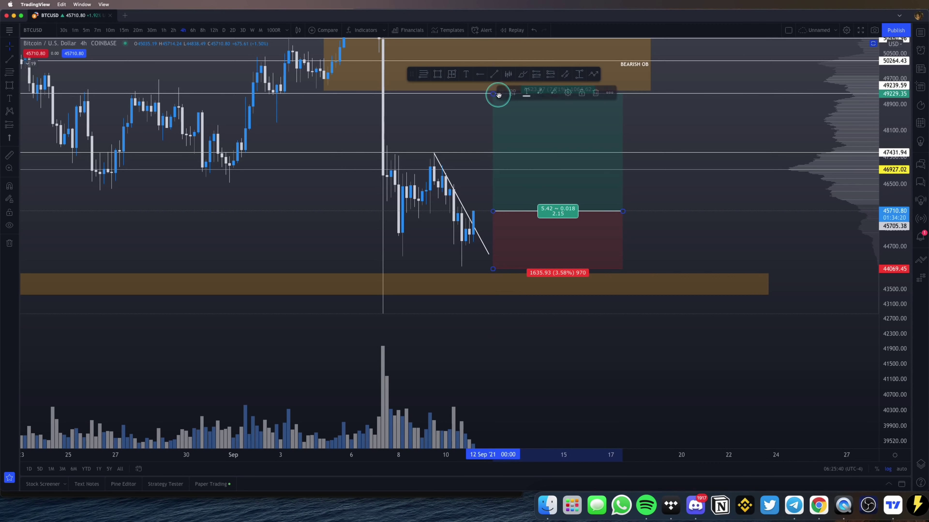
scroll(749, 142, down, 3)
scroll(748, 142, down, 2)
mouse_move(726, 58)
mouse_down()
mouse_move(824, 383)
mouse_move(652, 78)
mouse_up()
Step: Delete the test long position and compress the price scale to show more range
click(750, 121)
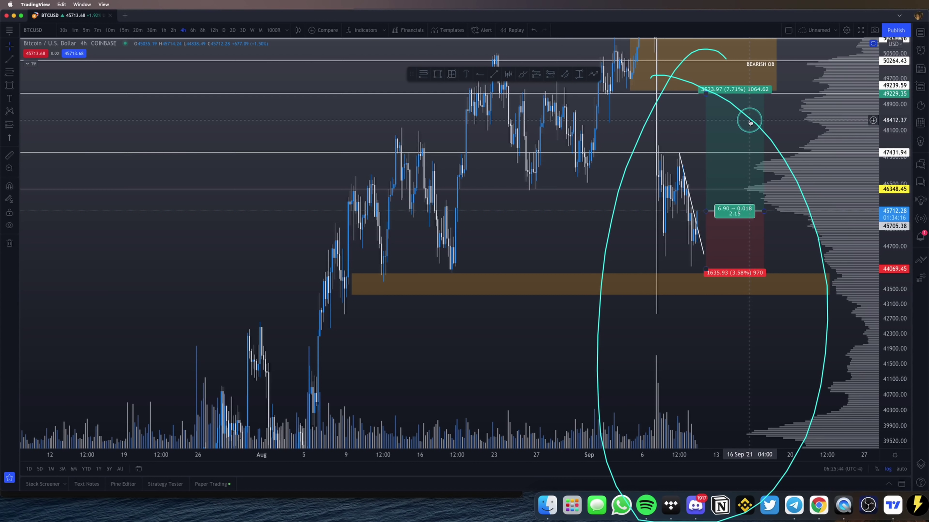
click(749, 106)
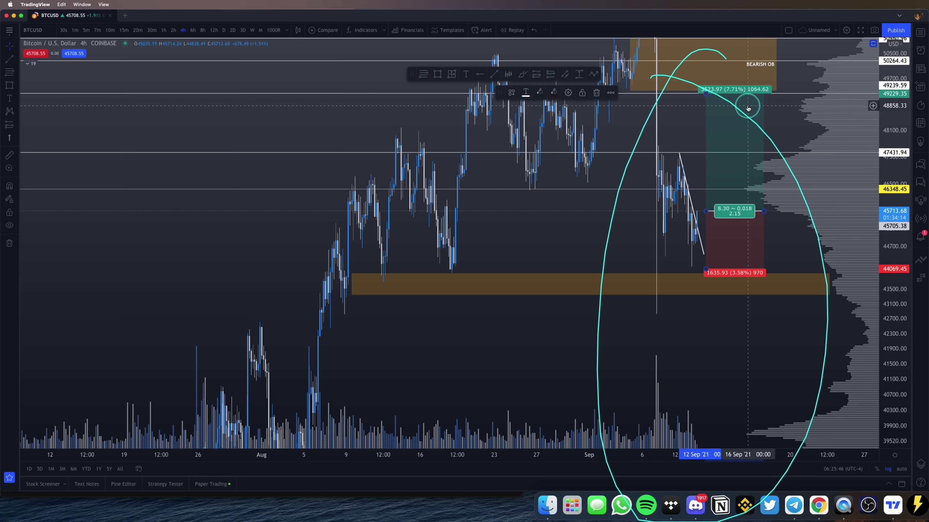
key(Delete)
scroll(738, 145, up, 5)
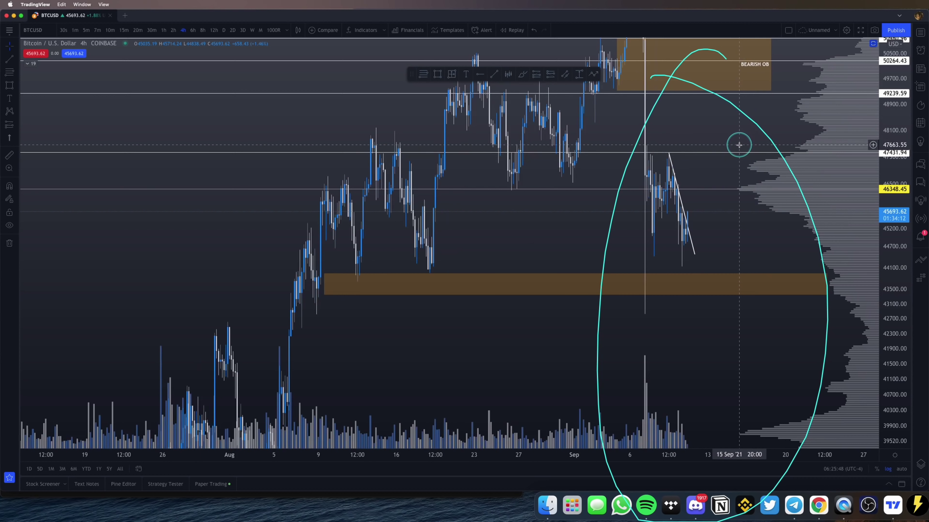
drag(897, 107, 894, 346)
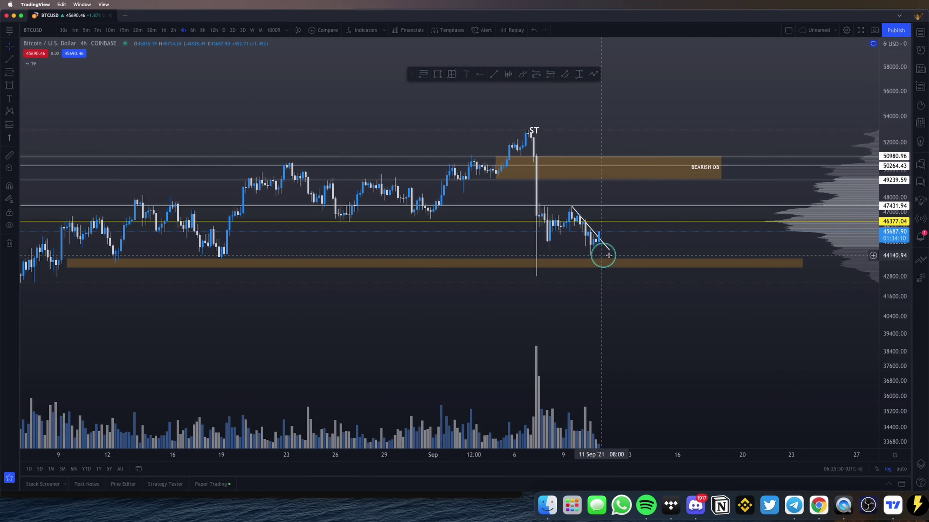
Step: Brush temporary marks around the resistance levels and a rejection at the BEARISH OB box, then select it
drag(648, 245, 704, 270)
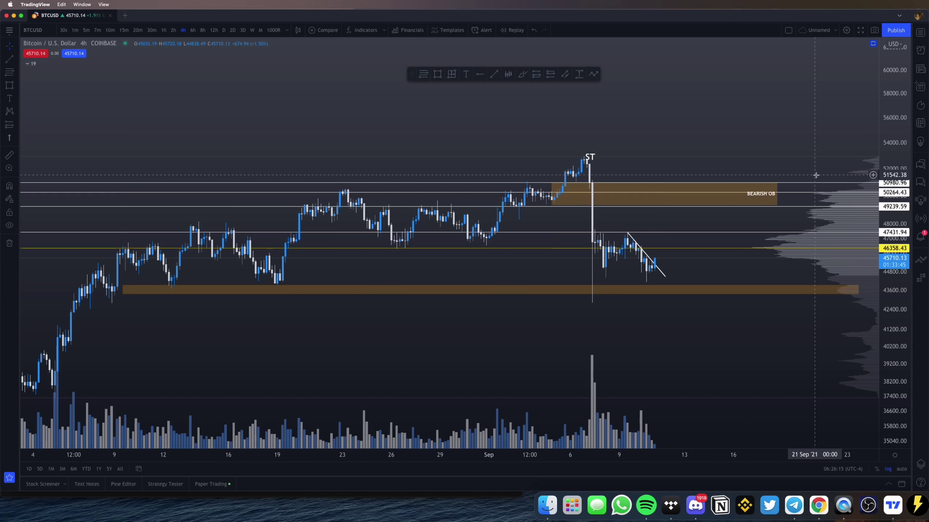
drag(897, 222, 882, 206)
drag(630, 235, 638, 202)
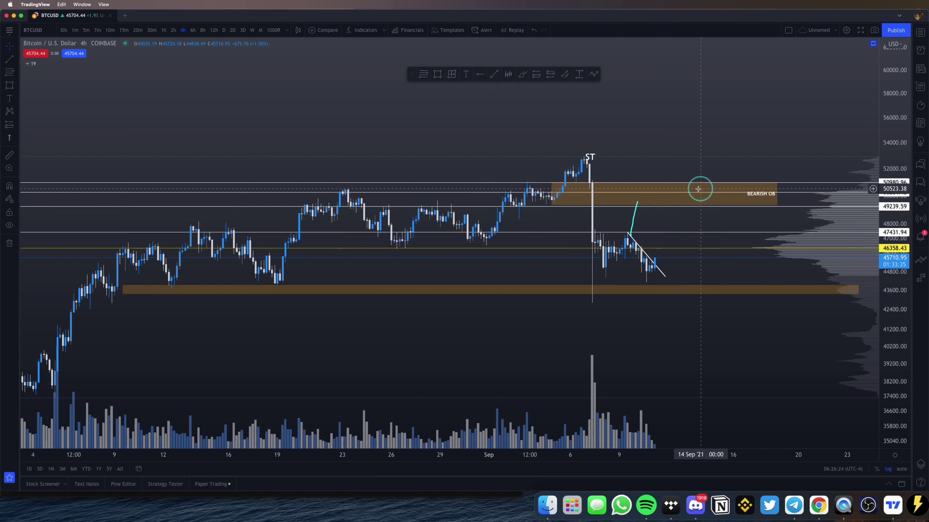
mouse_move(560, 189)
mouse_down()
mouse_move(740, 204)
mouse_move(564, 208)
mouse_move(731, 185)
mouse_up()
click(750, 195)
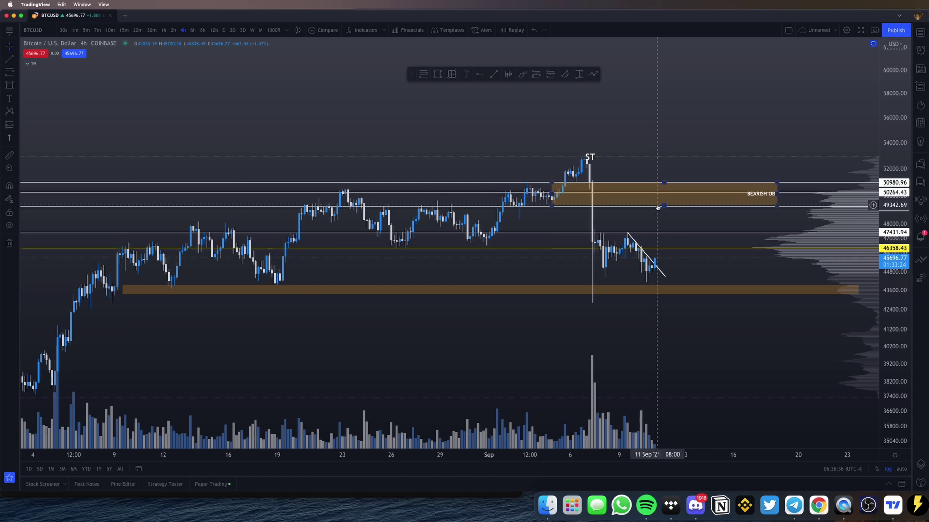
Step: Zoom out and pan back to the March–May highs and buying climax area
scroll(363, 211, down, 10)
drag(436, 191, 544, 256)
scroll(484, 246, up, 6)
drag(295, 159, 618, 192)
Step: Brush an outline above the May highs, a downward arrow after May, and circle the mid-April drop
mouse_move(392, 145)
mouse_down()
mouse_move(597, 147)
mouse_move(344, 155)
mouse_move(355, 130)
mouse_up()
mouse_move(565, 197)
mouse_down()
mouse_move(605, 244)
mouse_move(622, 368)
mouse_up()
drag(701, 285, 478, 238)
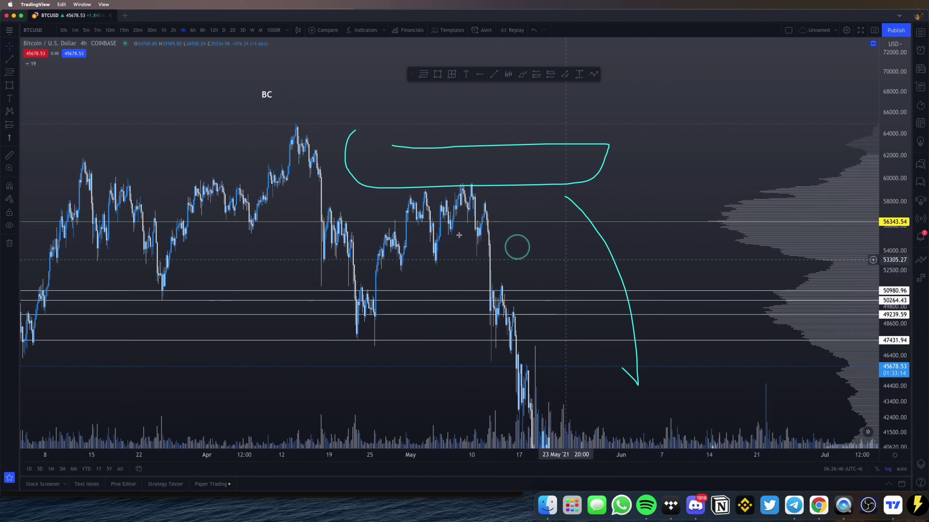
drag(324, 188, 262, 179)
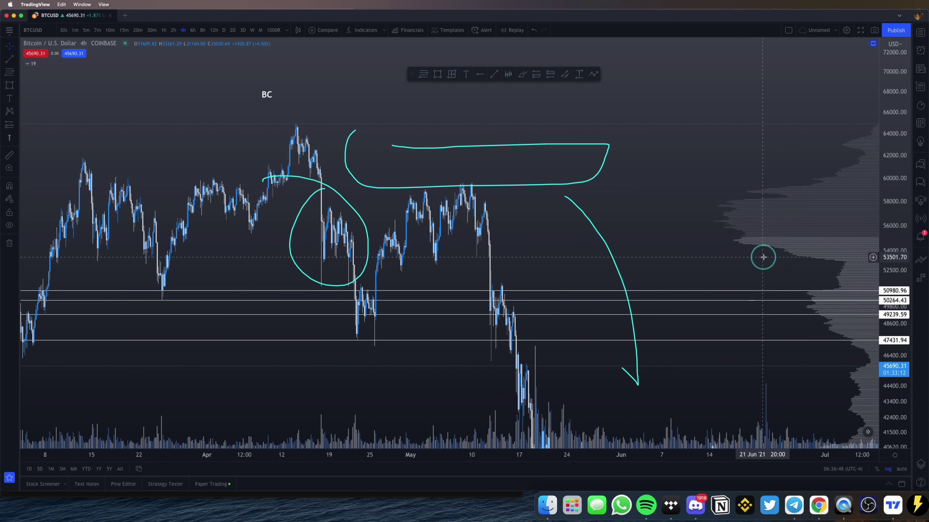
Step: Circle the April high and May top, and draw an arrow down from the May top
drag(763, 257, 627, 205)
mouse_move(138, 86)
mouse_down()
mouse_move(66, 37)
mouse_move(1, 58)
mouse_up()
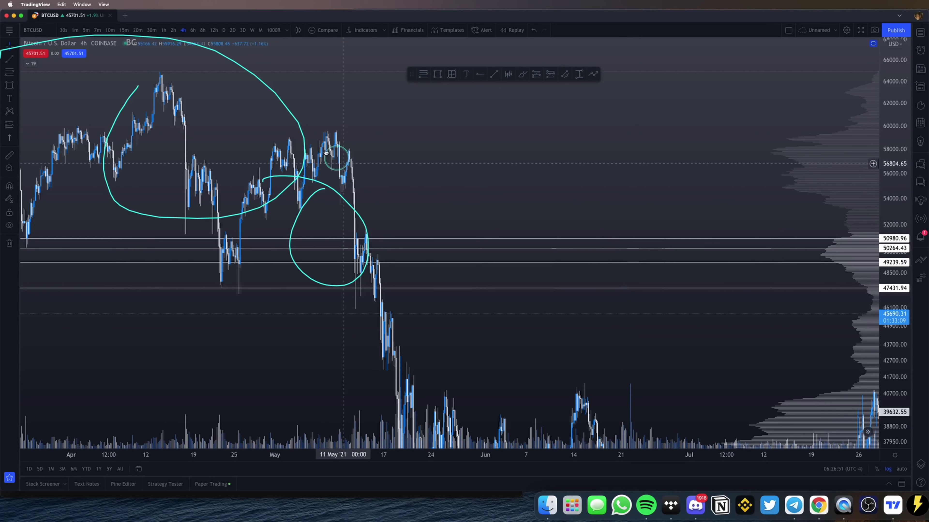
drag(342, 127, 344, 124)
mouse_move(343, 161)
mouse_down()
mouse_move(440, 374)
mouse_move(463, 321)
mouse_up()
drag(526, 170, 731, 174)
Step: Circle the April peak and March high, then shift the chart back to March–April
mouse_move(367, 85)
mouse_down()
mouse_move(338, 105)
mouse_move(373, 91)
mouse_up()
mouse_move(134, 124)
mouse_down()
mouse_move(165, 139)
mouse_move(153, 115)
mouse_up()
drag(328, 214, 520, 204)
drag(808, 182, 568, 176)
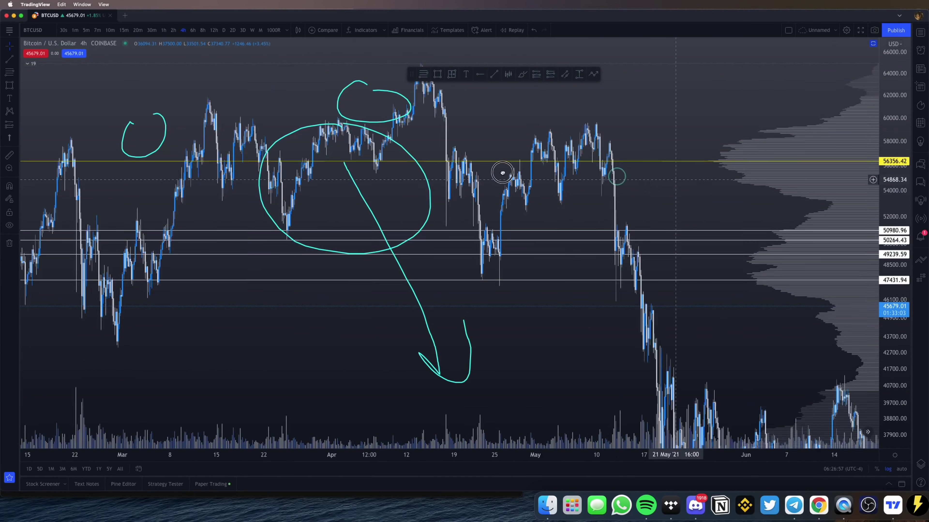
scroll(253, 302, right, 10)
Step: Mark a rejection through the BEARISH OB box, check the lower support box, and pan to July–August
mouse_move(457, 183)
mouse_down()
mouse_move(508, 188)
mouse_move(482, 188)
mouse_up()
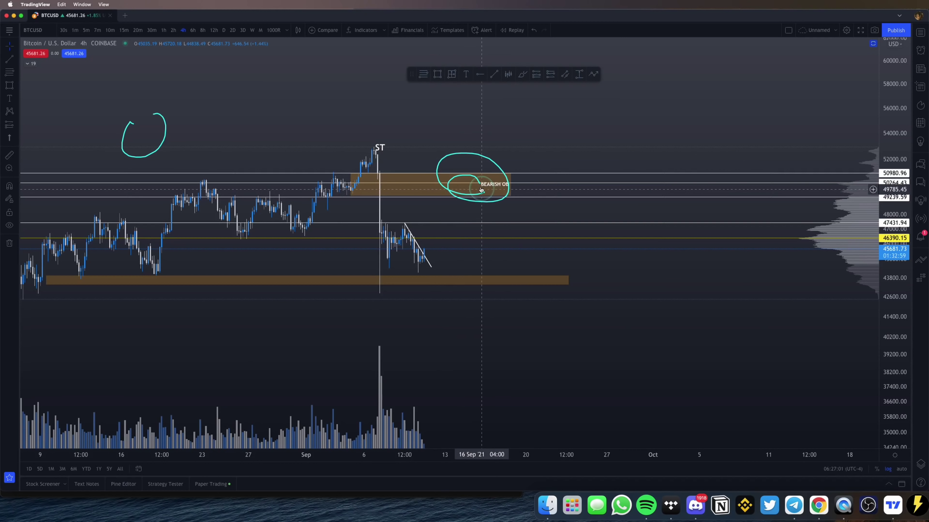
click(454, 184)
drag(465, 220, 475, 168)
click(507, 282)
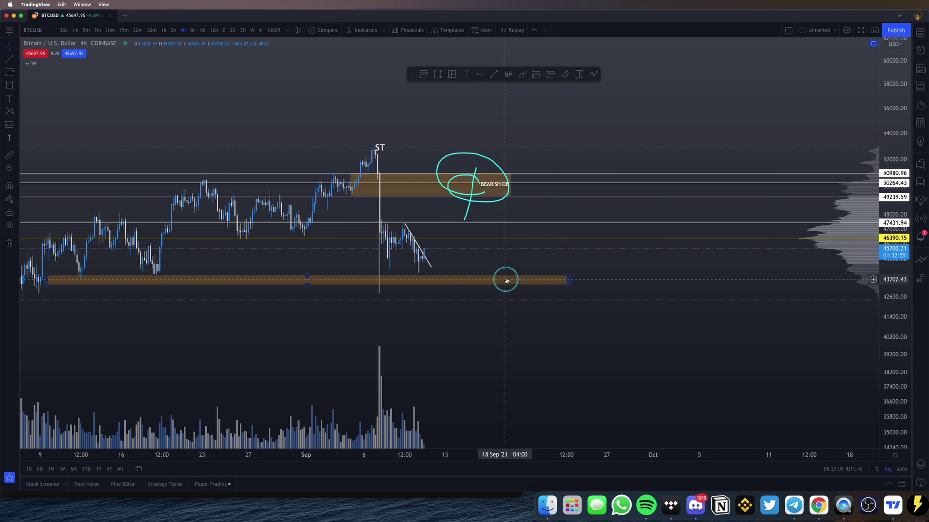
click(580, 141)
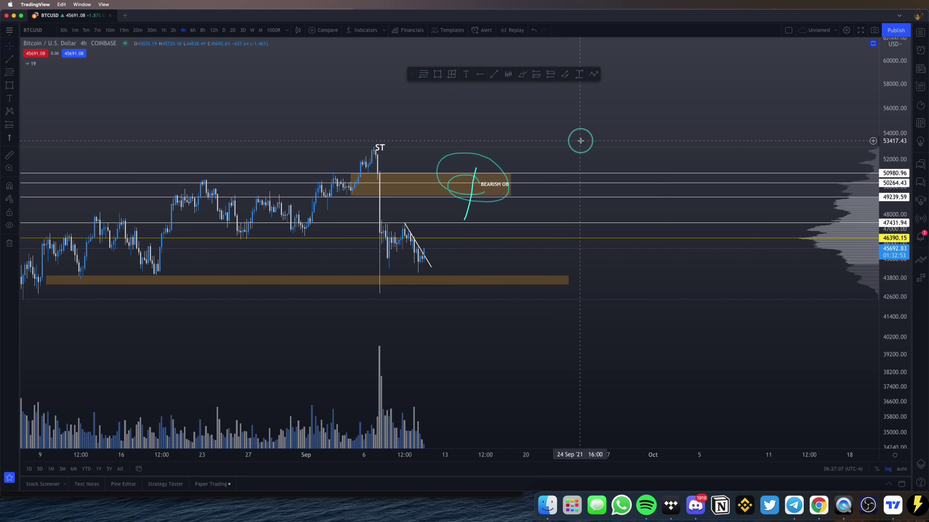
drag(580, 141, 711, 116)
Step: Add horizontal levels at 60,026.95 and 59,181.30, then re-center on recent candles
click(820, 70)
click(823, 61)
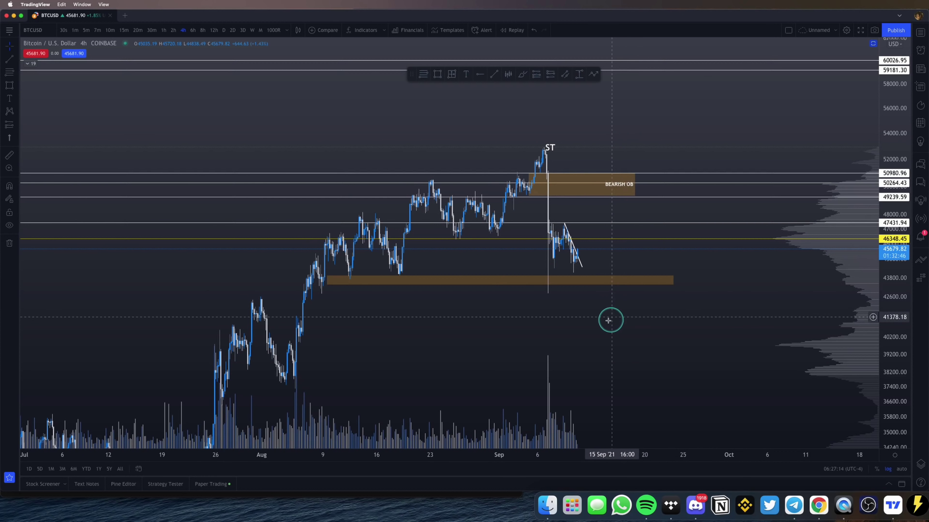
scroll(525, 330, up, 3)
drag(524, 330, 661, 308)
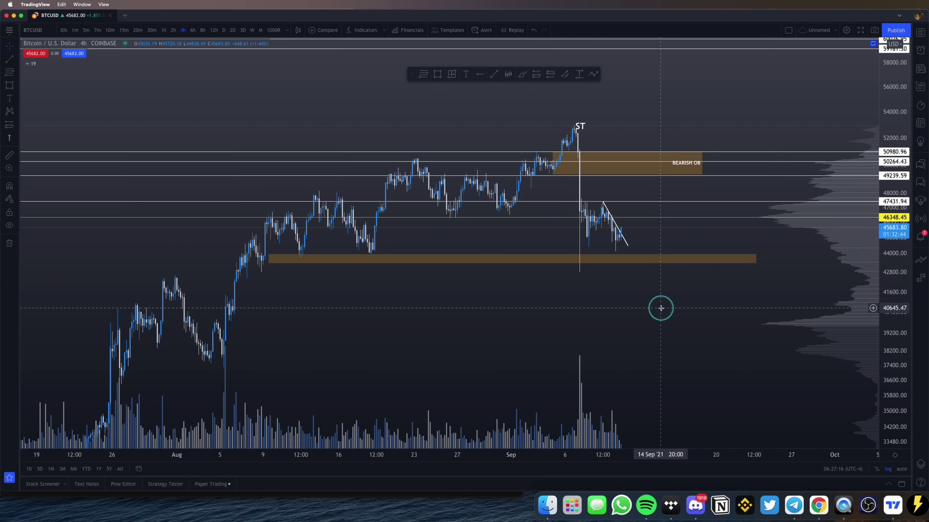
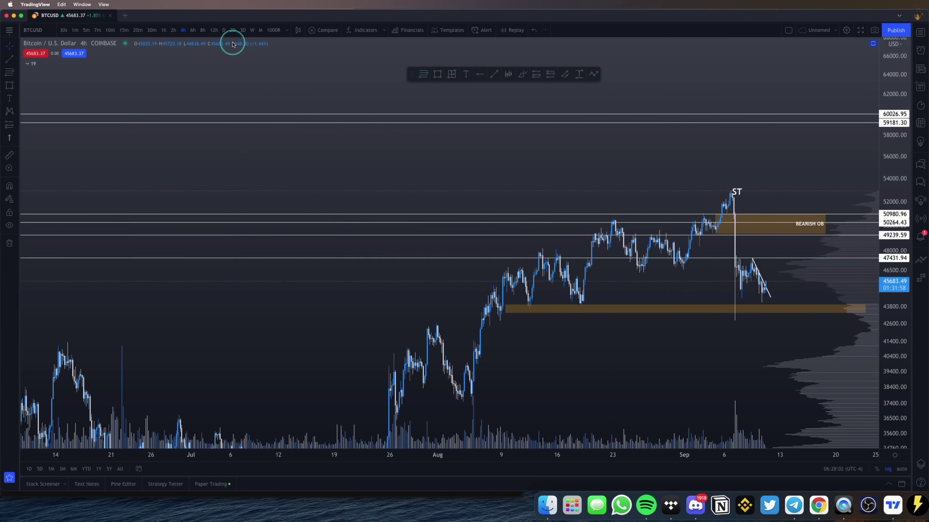
click(227, 30)
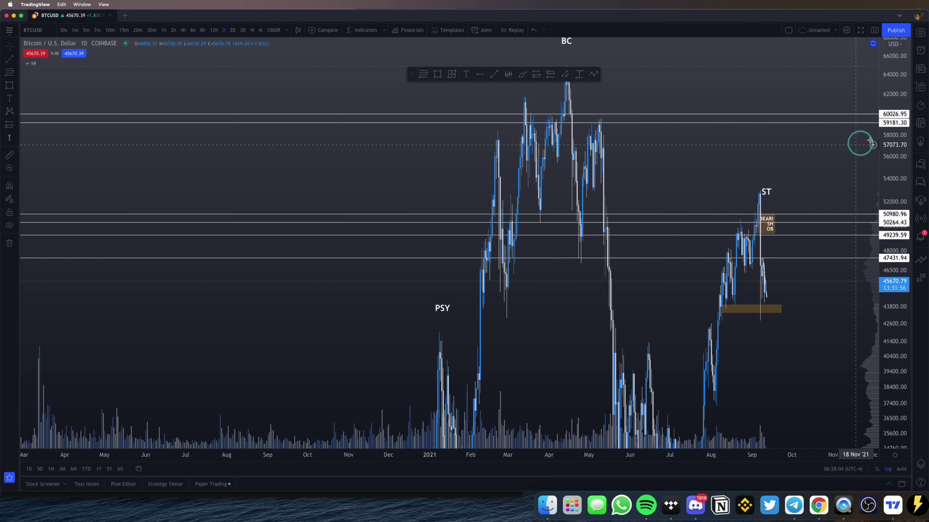
drag(891, 178, 889, 365)
scroll(684, 284, down, 5)
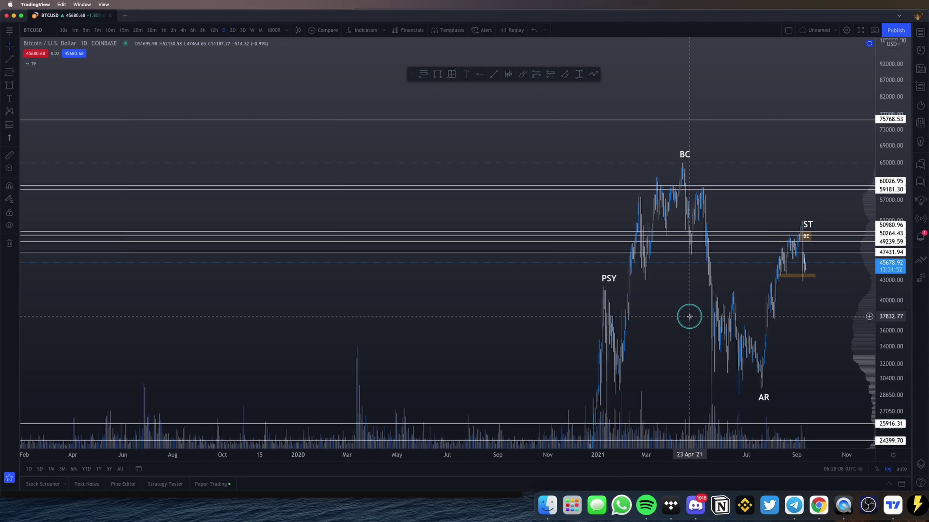
scroll(688, 315, up, 6)
scroll(703, 305, up, 2)
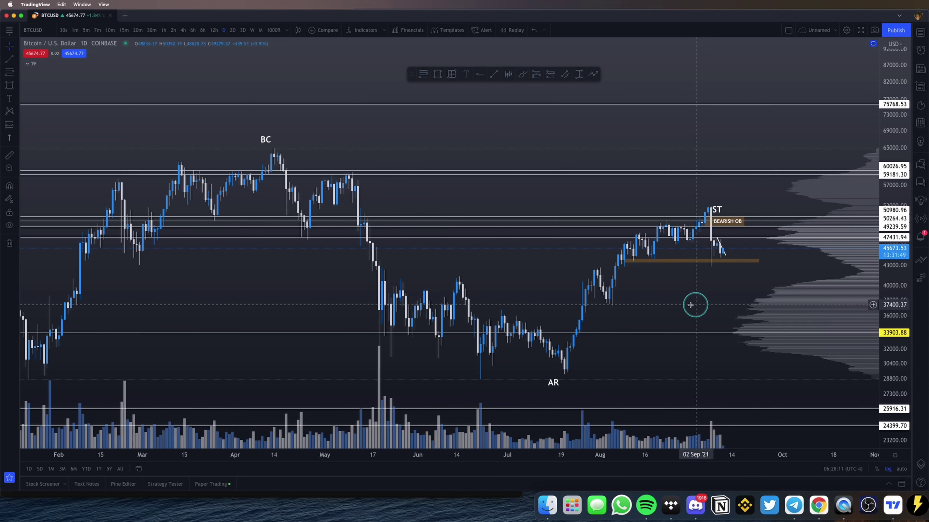
click(183, 33)
drag(890, 362, 810, 123)
scroll(800, 176, down, 6)
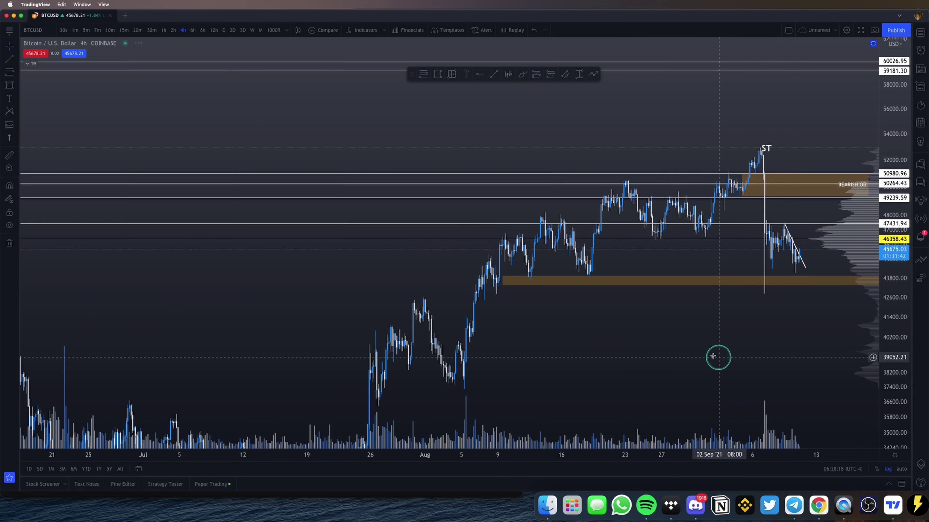
drag(711, 355, 658, 331)
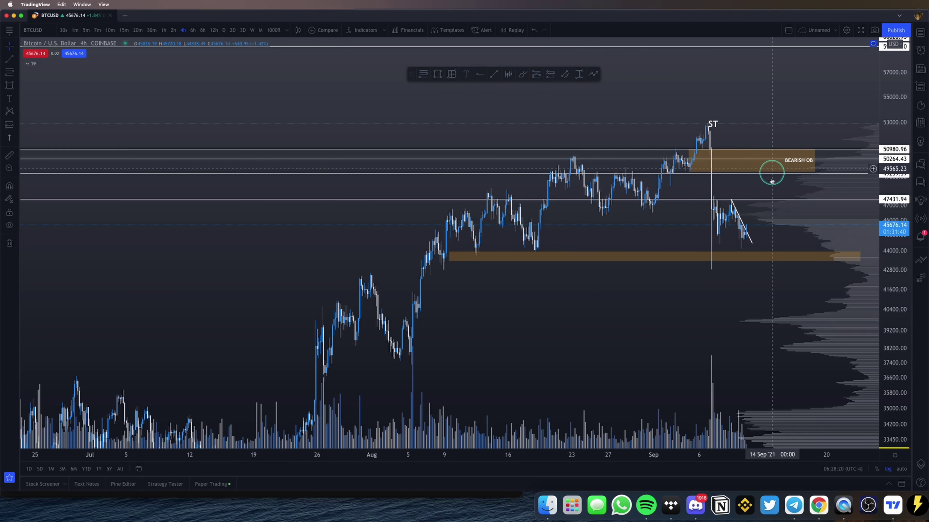
click(723, 260)
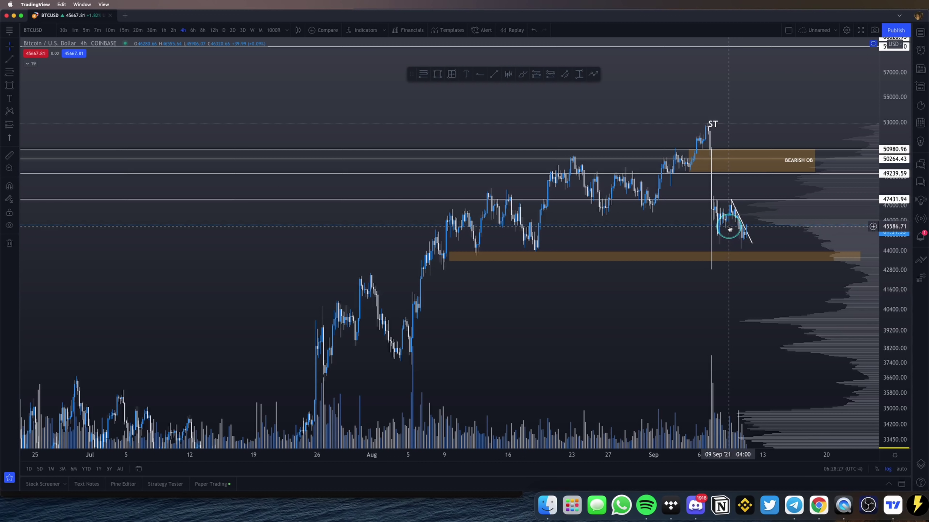
scroll(704, 216, down, 9)
mouse_move(488, 106)
mouse_down()
mouse_move(634, 258)
mouse_move(645, 284)
mouse_up()
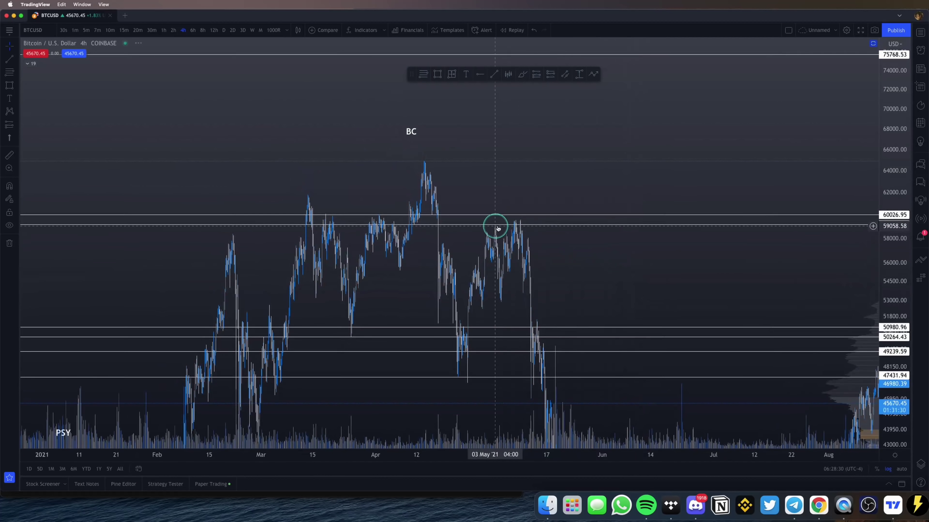
Step: Sketch a loop around the early-2021 range and a rising path upward on the BTCUSD chart
mouse_move(518, 225)
mouse_down()
mouse_move(351, 203)
mouse_move(570, 270)
mouse_move(286, 279)
mouse_move(603, 160)
mouse_up()
drag(625, 91, 644, 47)
scroll(578, 193, right, 10)
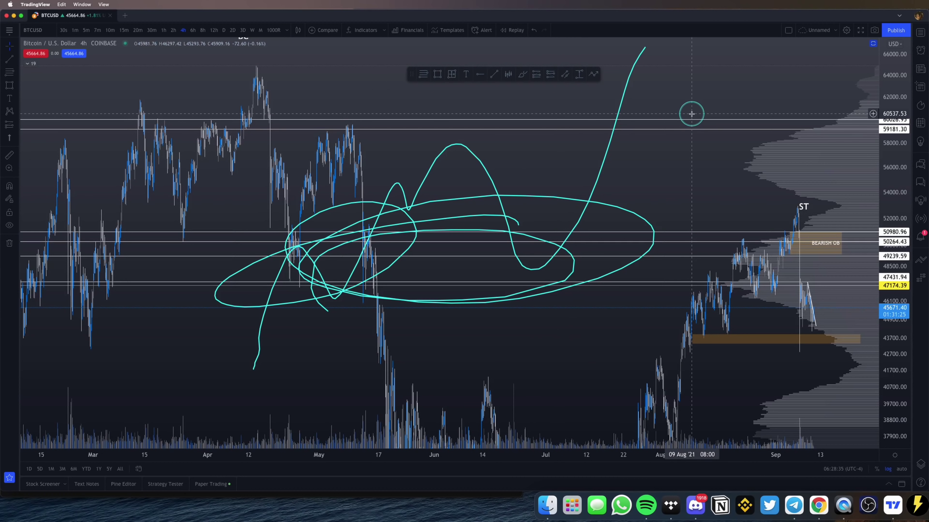
scroll(719, 178, right, 8)
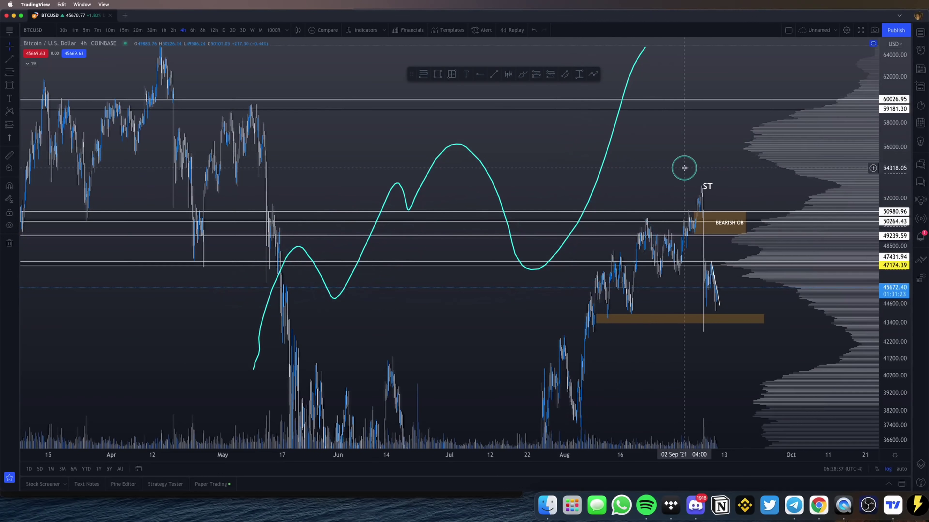
scroll(684, 166, right, 2)
scroll(681, 197, right, 6)
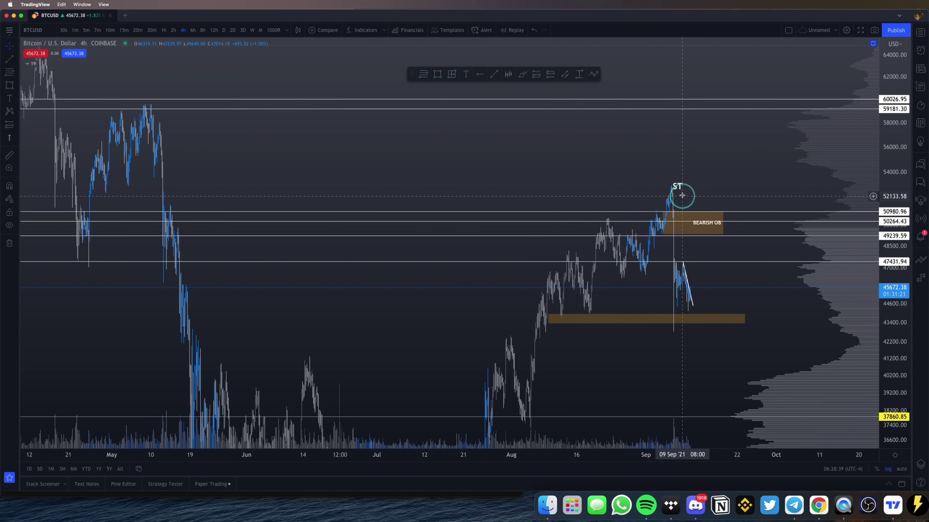
Step: Circle the recent pullback below the BEARISH OB zone and bring the stock-to-flow page forward
drag(595, 278, 662, 264)
drag(605, 301, 542, 264)
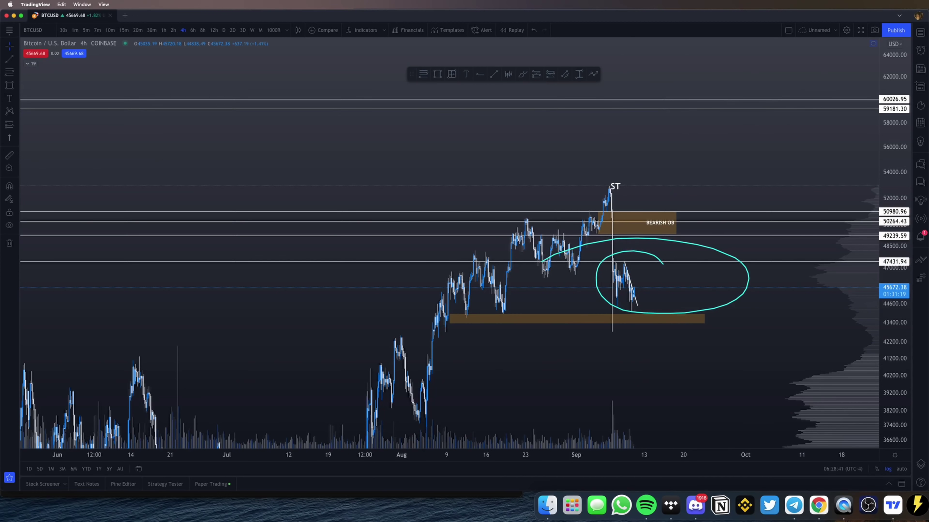
drag(835, 24, 821, 20)
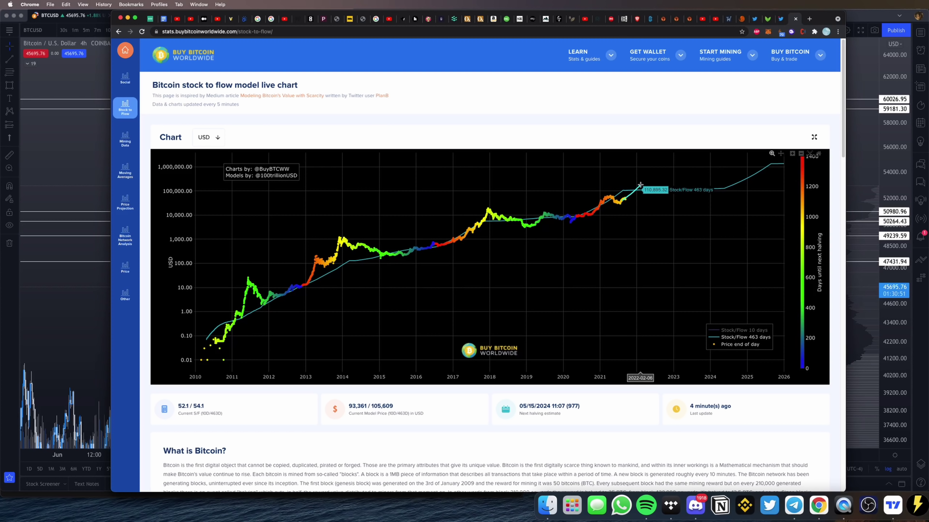
Step: Trace the stock-to-flow projection forward, then move the Chrome window aside to reveal the BTCUSD chart
drag(662, 181, 690, 156)
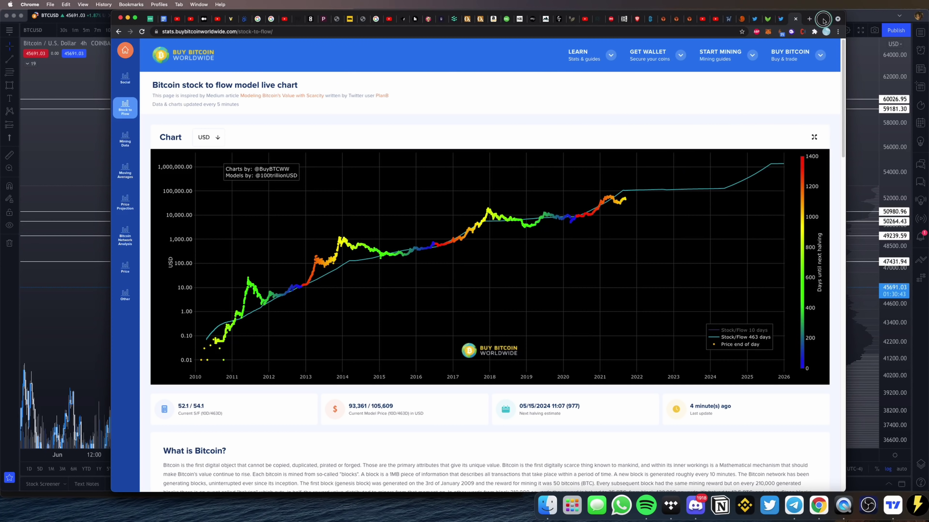
drag(824, 20, 928, 25)
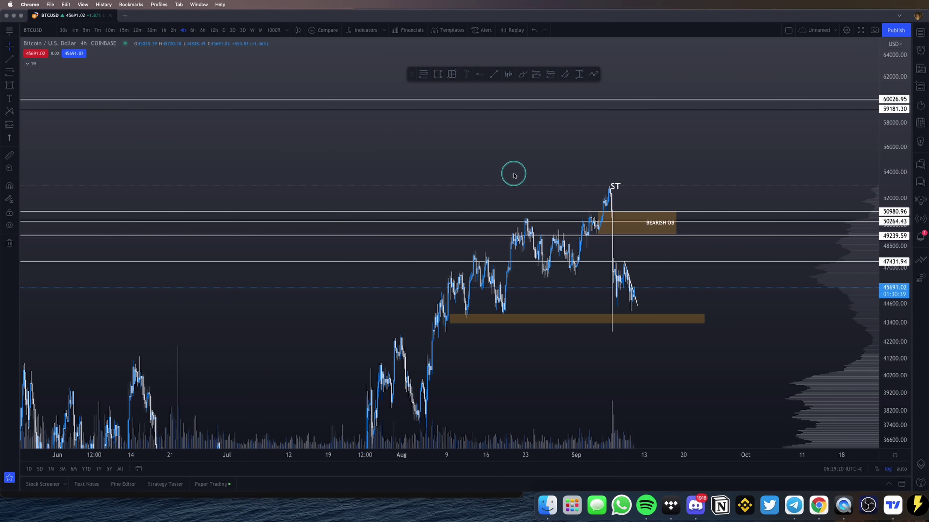
Step: Center the recent BTCUSD candles and circle the area ahead of current price
scroll(514, 175, up, 3)
click(523, 172)
drag(658, 246, 672, 184)
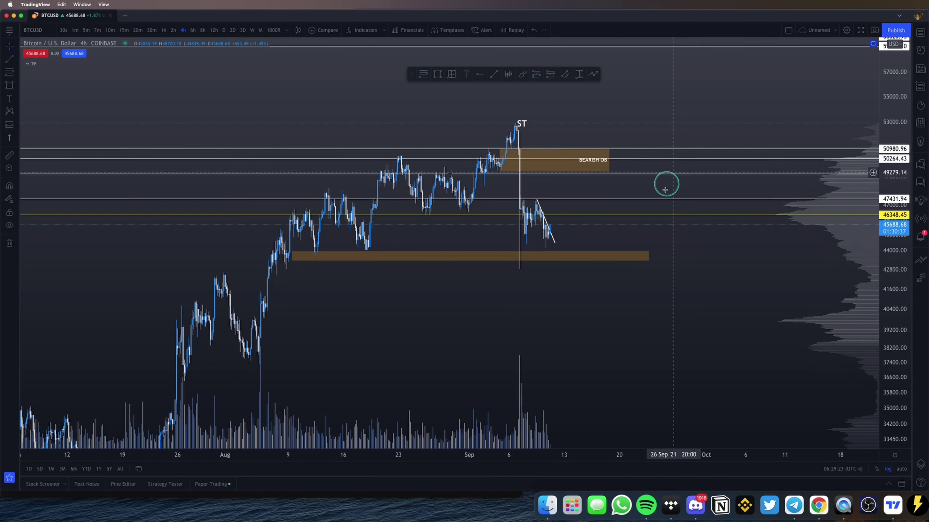
mouse_move(703, 131)
mouse_down()
mouse_move(928, 354)
mouse_move(579, 190)
mouse_up()
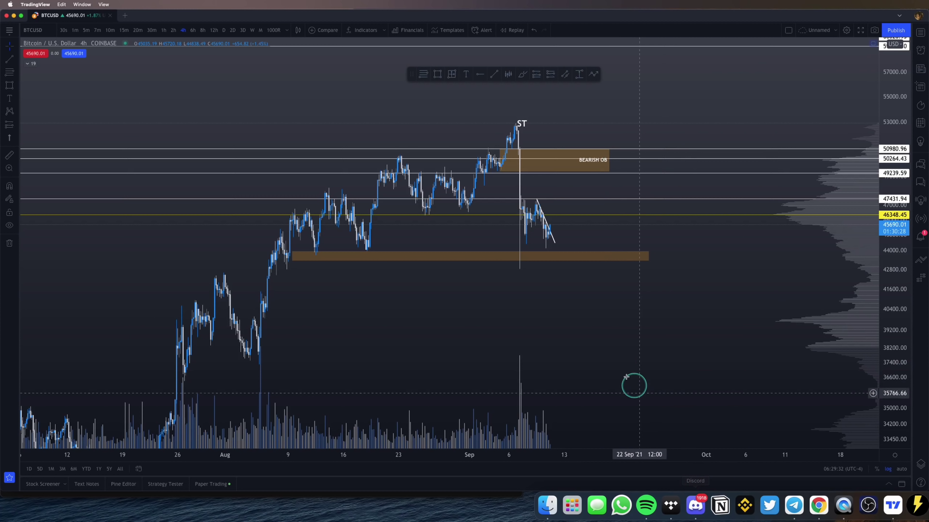
Step: Load ARXUSDT and fit its down trend line and 'buy the break' note in view
text(ARX)
key(Return)
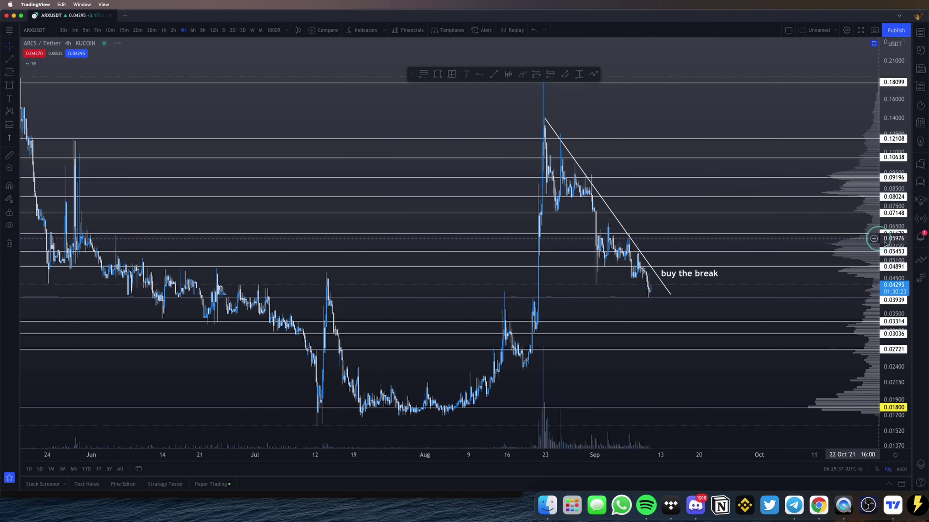
scroll(798, 226, up, 5)
drag(473, 332, 514, 342)
drag(652, 315, 605, 348)
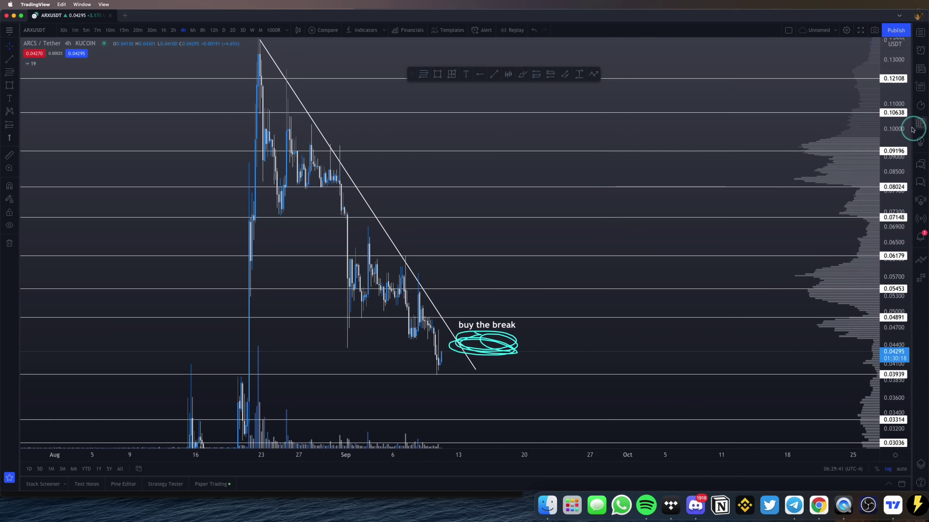
drag(902, 136, 892, 280)
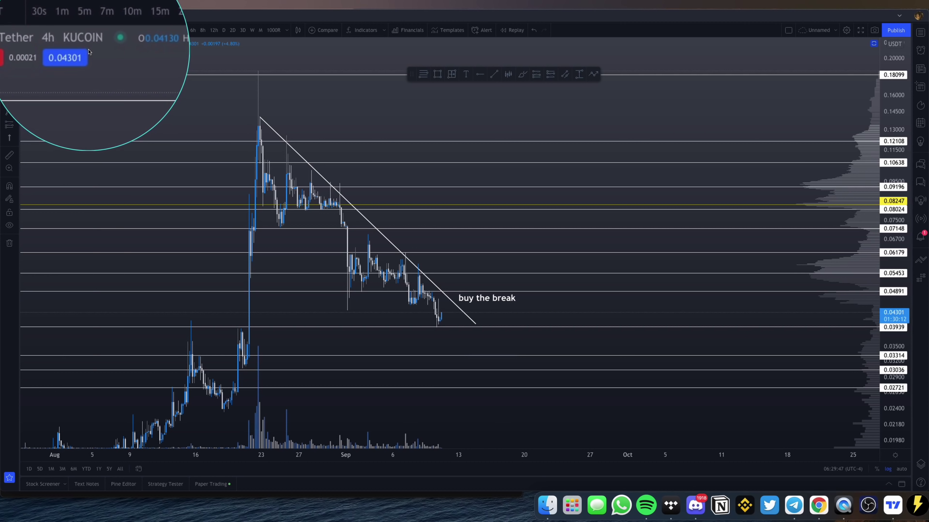
key(Escape)
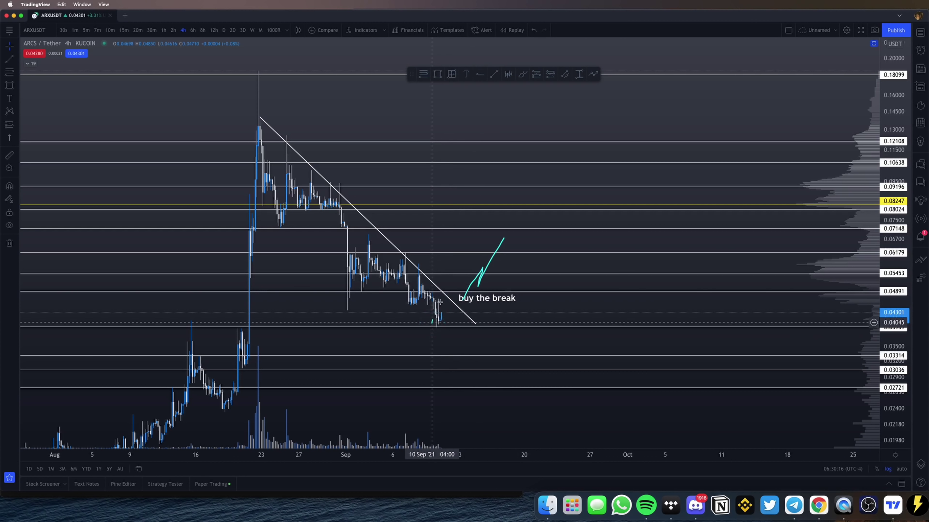
mouse_move(432, 323)
mouse_down()
mouse_move(461, 266)
mouse_move(457, 292)
mouse_move(548, 235)
mouse_move(560, 214)
mouse_up()
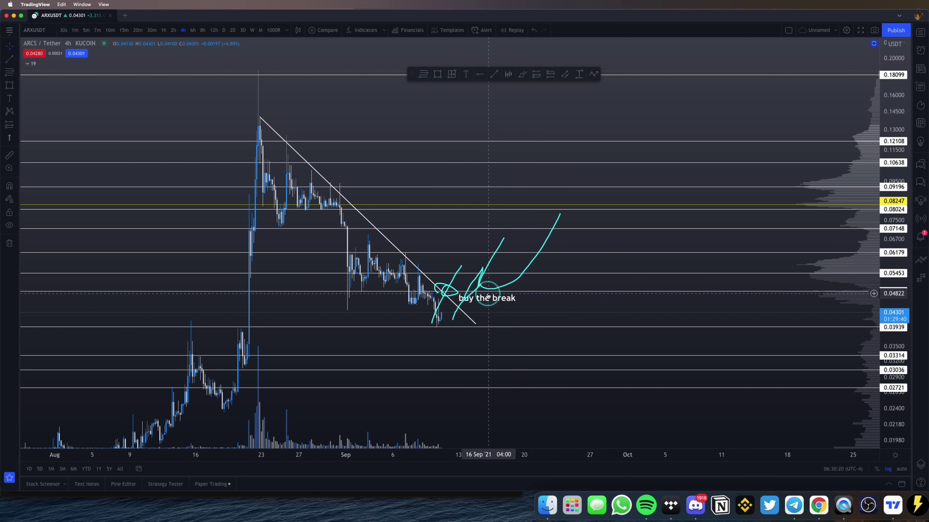
drag(496, 280, 500, 291)
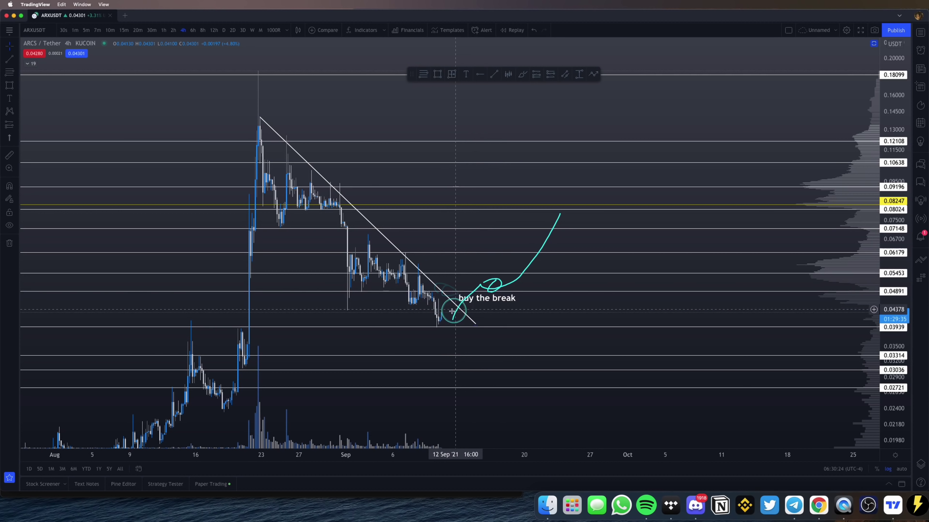
drag(409, 307, 630, 295)
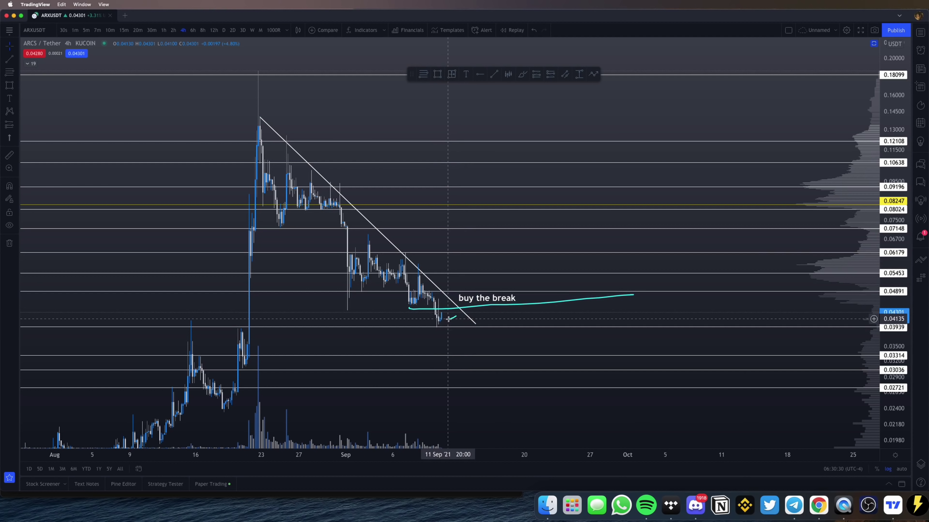
drag(449, 315, 903, 1)
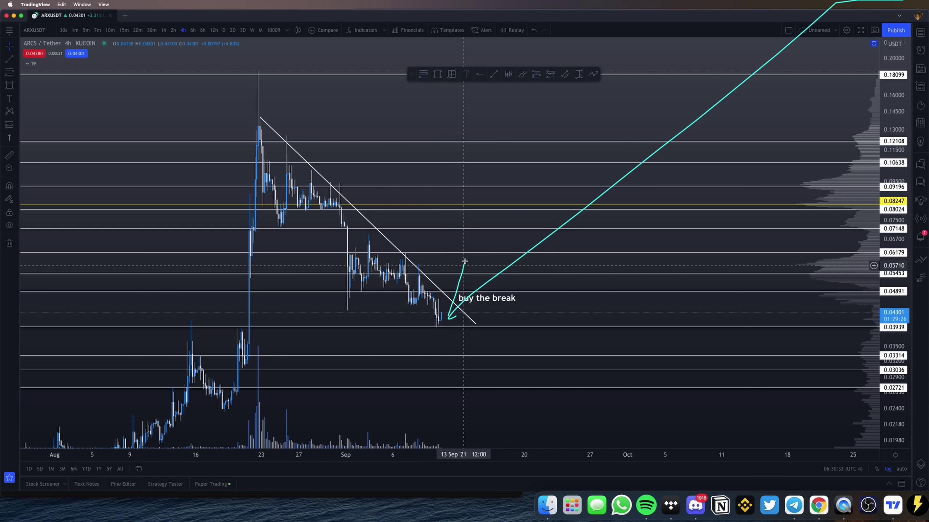
drag(465, 262, 527, 343)
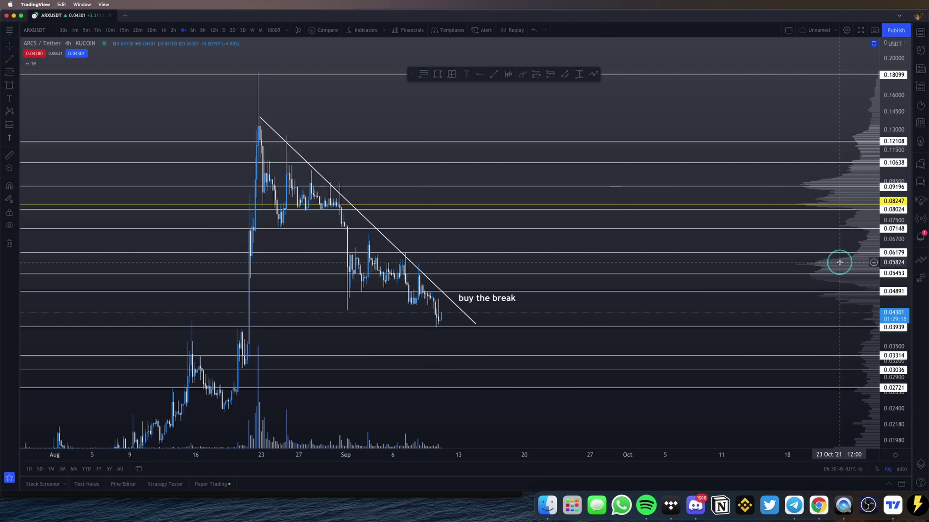
key(ctrl+m)
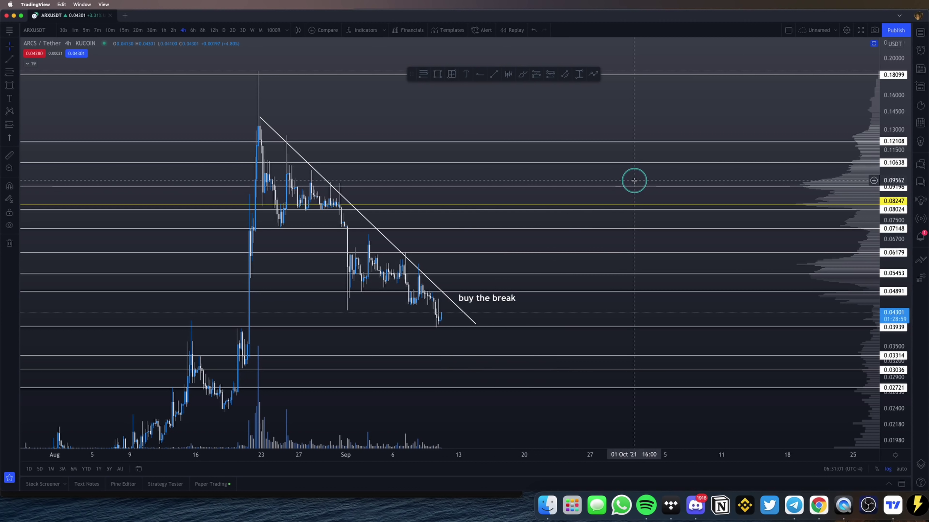
drag(440, 318, 642, 2)
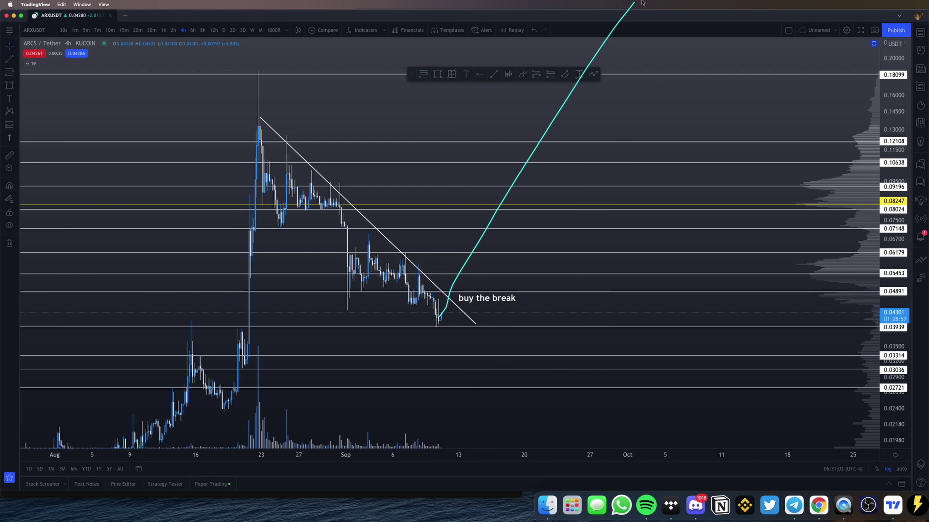
mouse_move(488, 251)
mouse_down()
mouse_move(479, 257)
mouse_move(559, 196)
mouse_up()
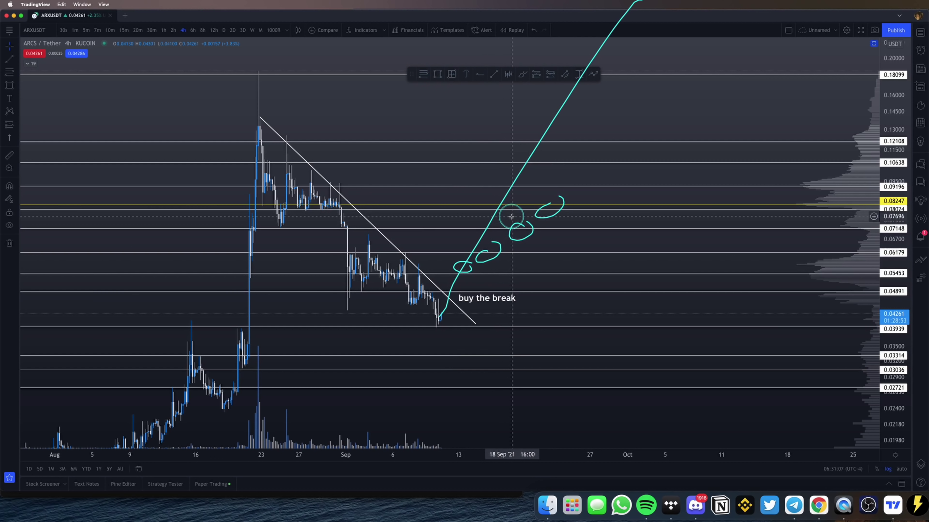
key(Delete)
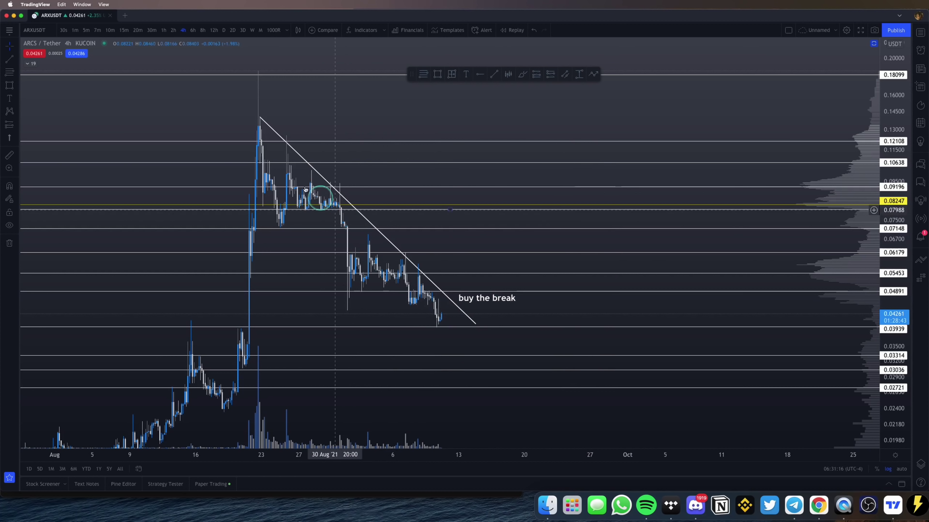
drag(278, 142, 458, 315)
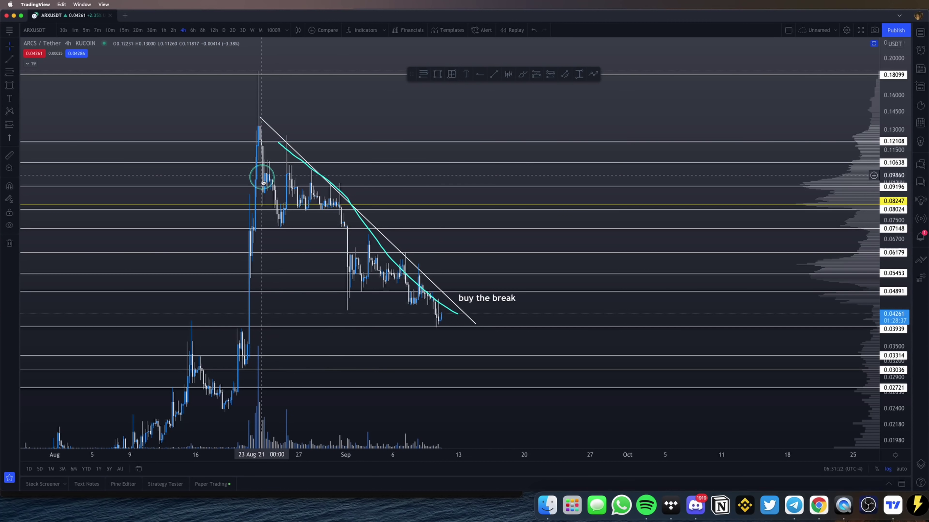
mouse_move(247, 373)
mouse_down()
mouse_move(263, 59)
mouse_move(222, 361)
mouse_up()
mouse_move(277, 118)
mouse_down()
mouse_move(363, 208)
mouse_move(426, 310)
mouse_move(252, 122)
mouse_up()
key(ctrl)
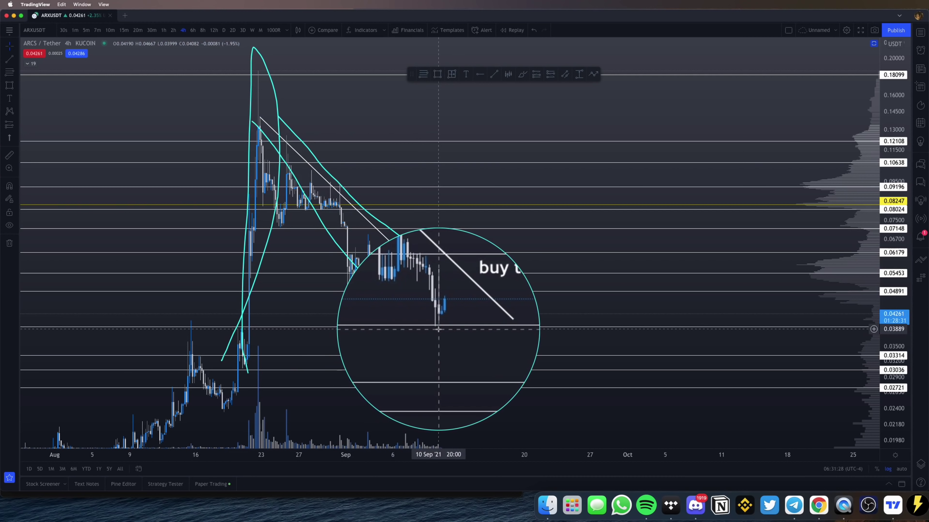
scroll(439, 329, down, 3)
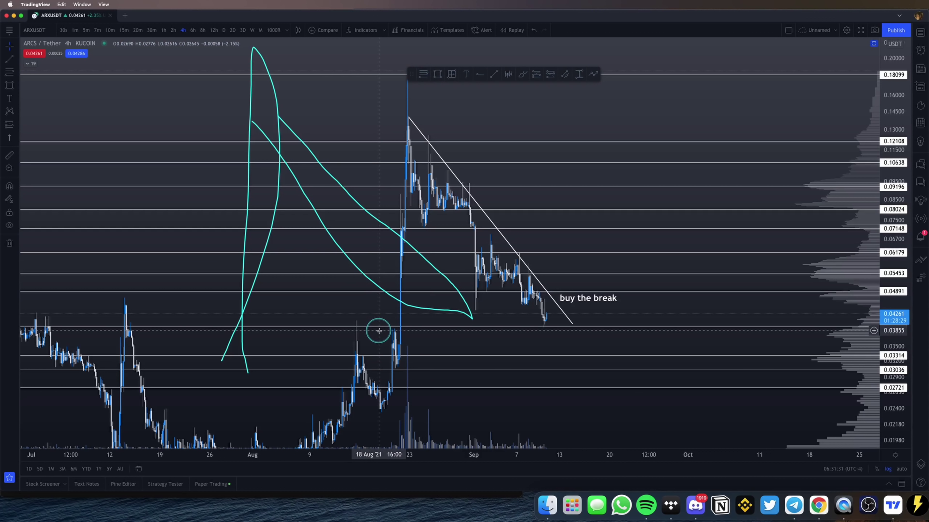
Step: Draw an orange rectangle from the 0.03939 level down to about 0.0305
click(438, 74)
mouse_move(391, 327)
mouse_down()
mouse_move(469, 352)
mouse_move(646, 369)
mouse_up()
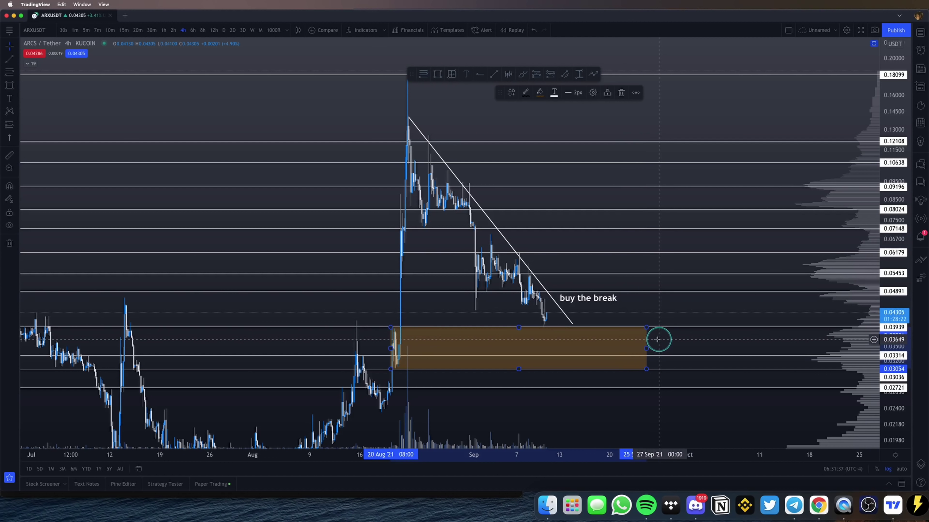
scroll(636, 308, up, 4)
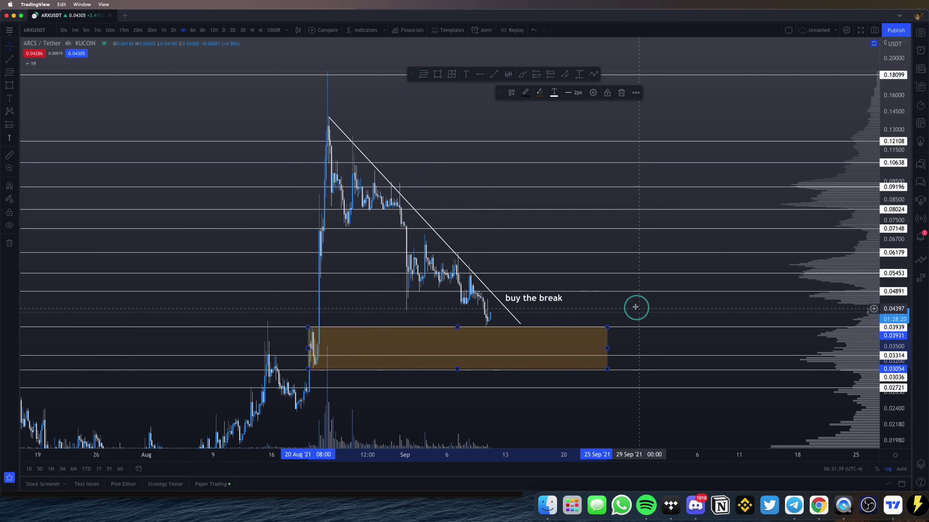
Step: Rescale the price axis, sketch temporary breakout paths past the trend line, then undo them
mouse_move(421, 300)
mouse_down()
mouse_move(517, 285)
mouse_move(581, 131)
mouse_up()
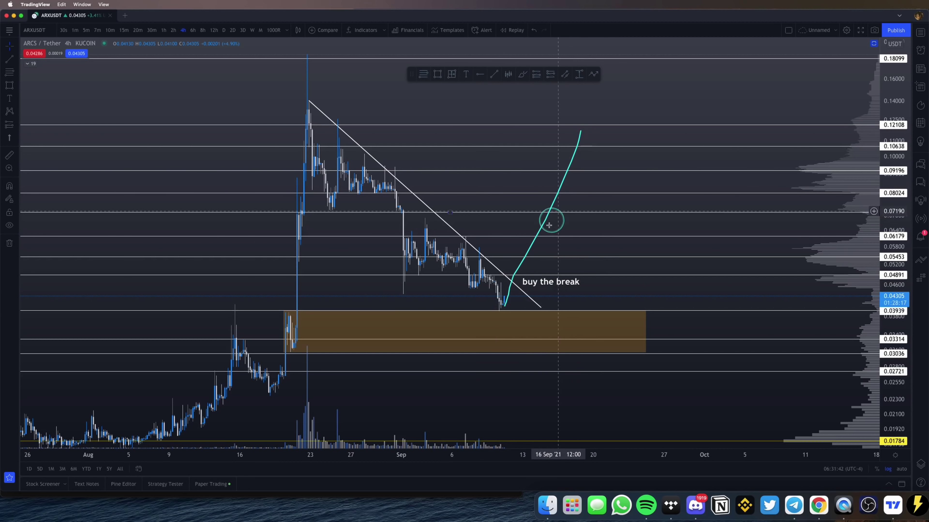
drag(499, 297, 516, 291)
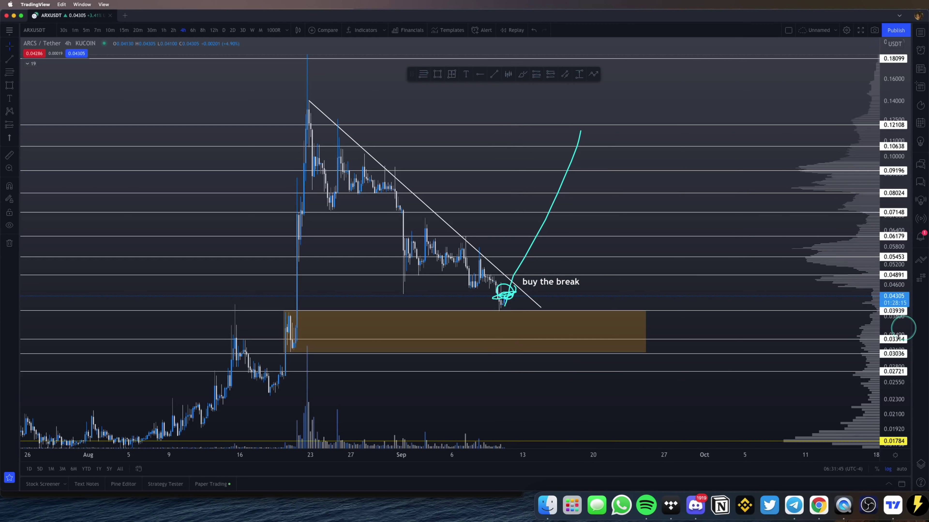
drag(891, 380, 880, 255)
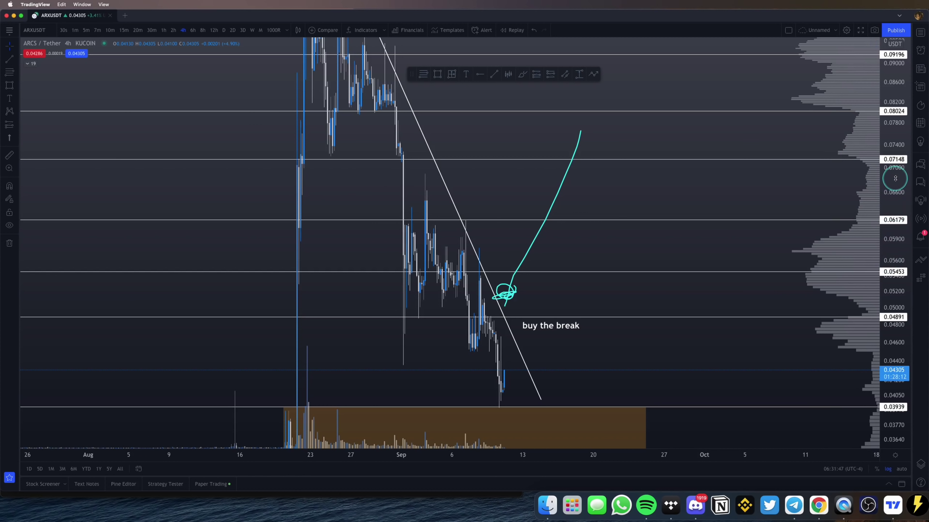
drag(894, 161, 893, 345)
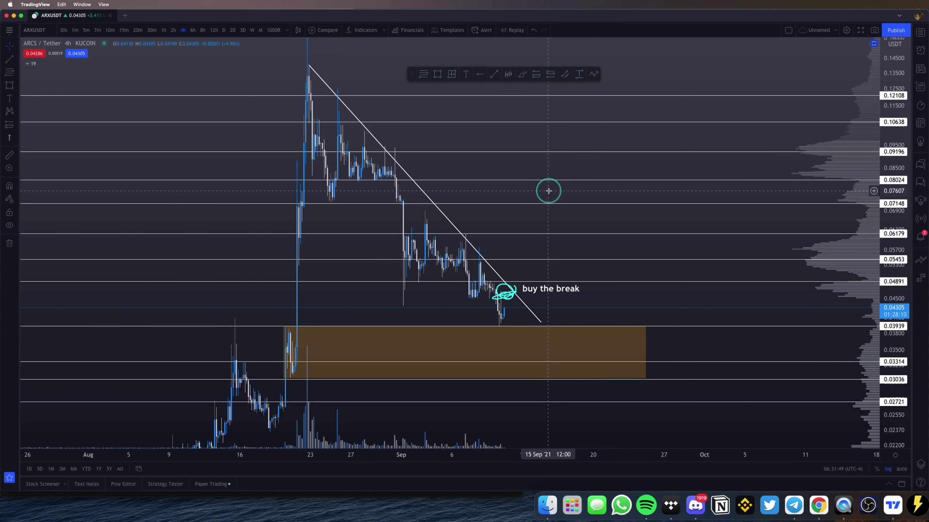
drag(510, 309, 559, 230)
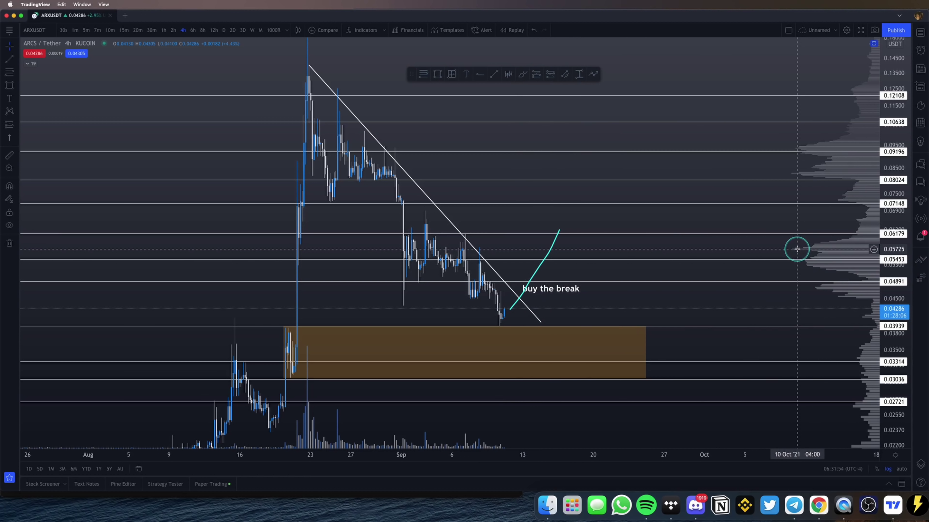
key(super+z)
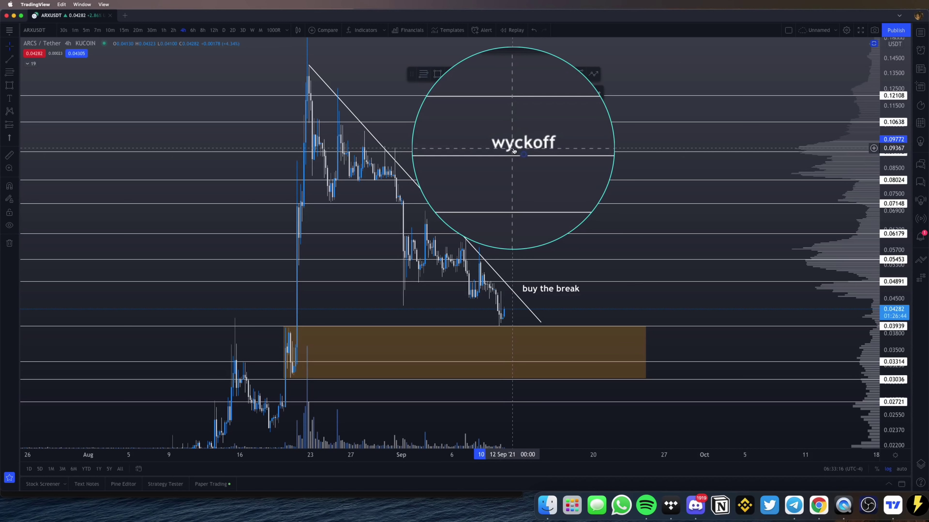
Step: Select the 'wyckoff' text label sitting above the descending trendline
click(507, 147)
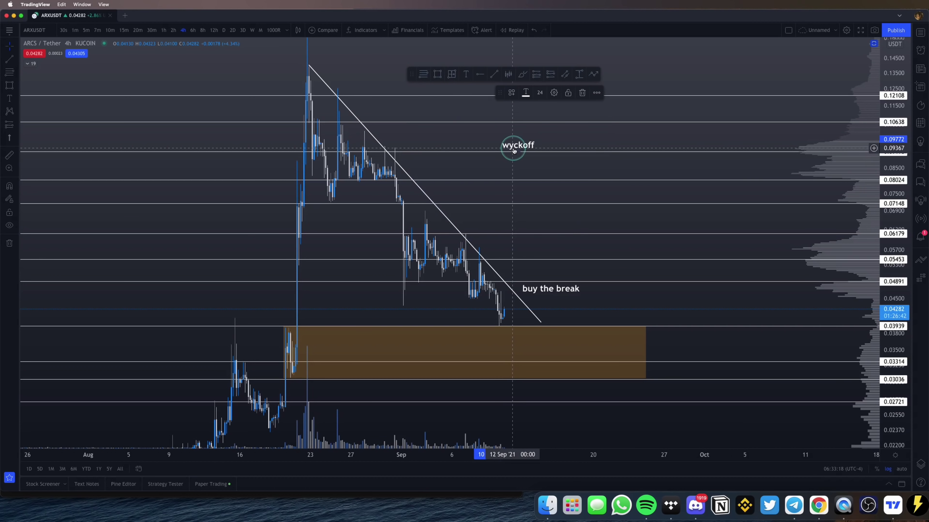